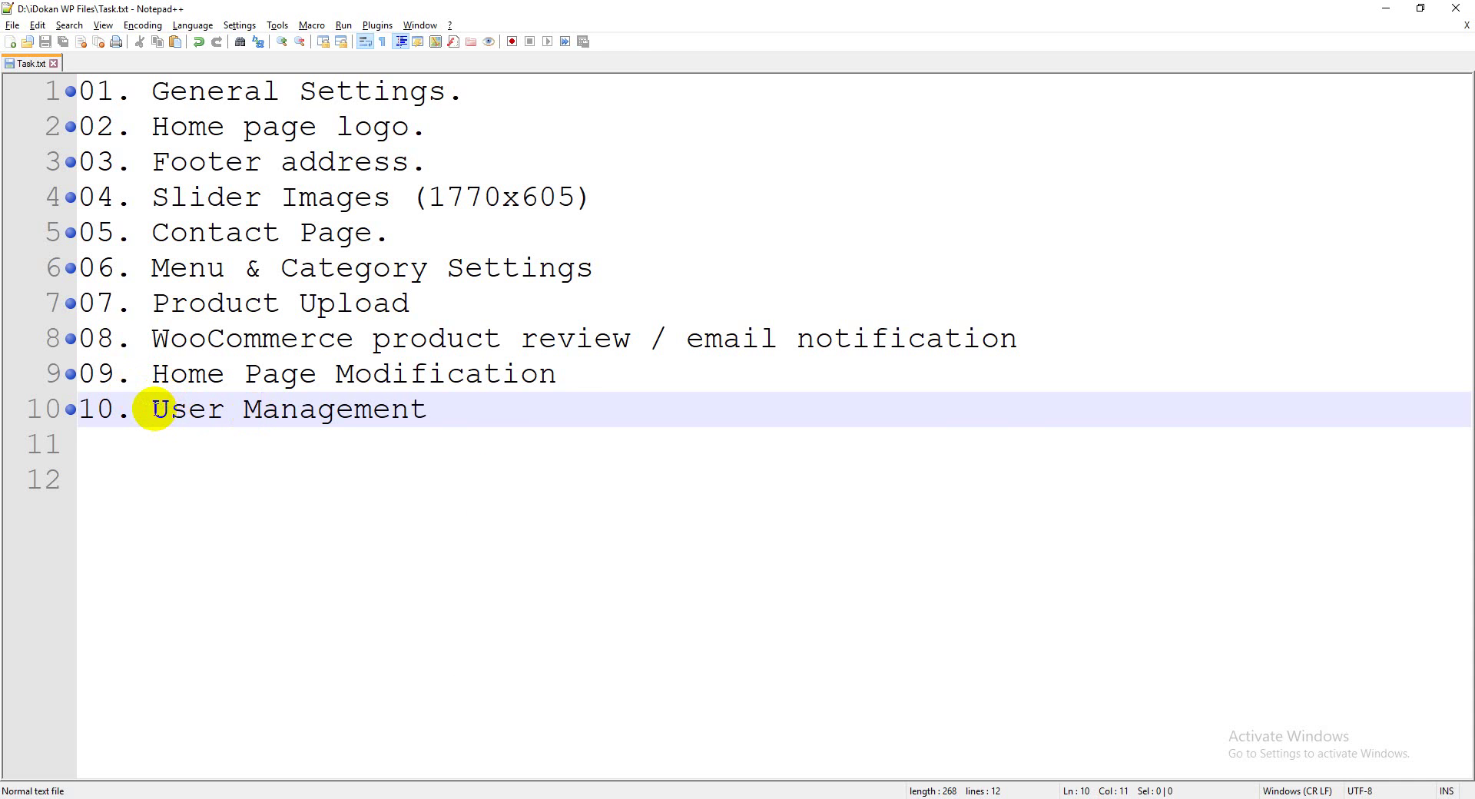
Add '11. How to order a product.' as a new line below User Management in Task.txt
{"action": "left_click_drag", "start_coordinate": [172, 410], "coordinate": [371, 406]}
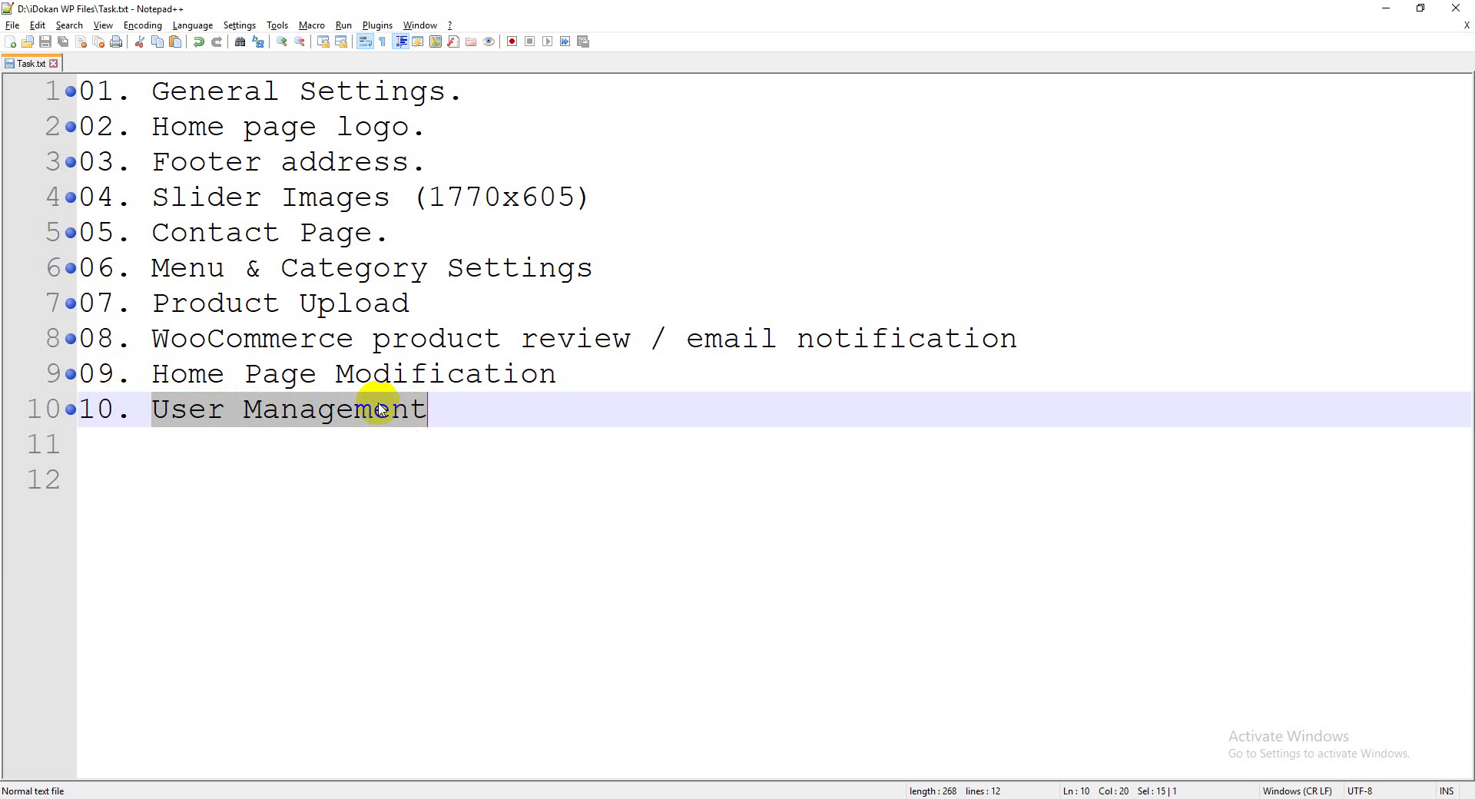
{"action": "left_click", "coordinate": [372, 407]}
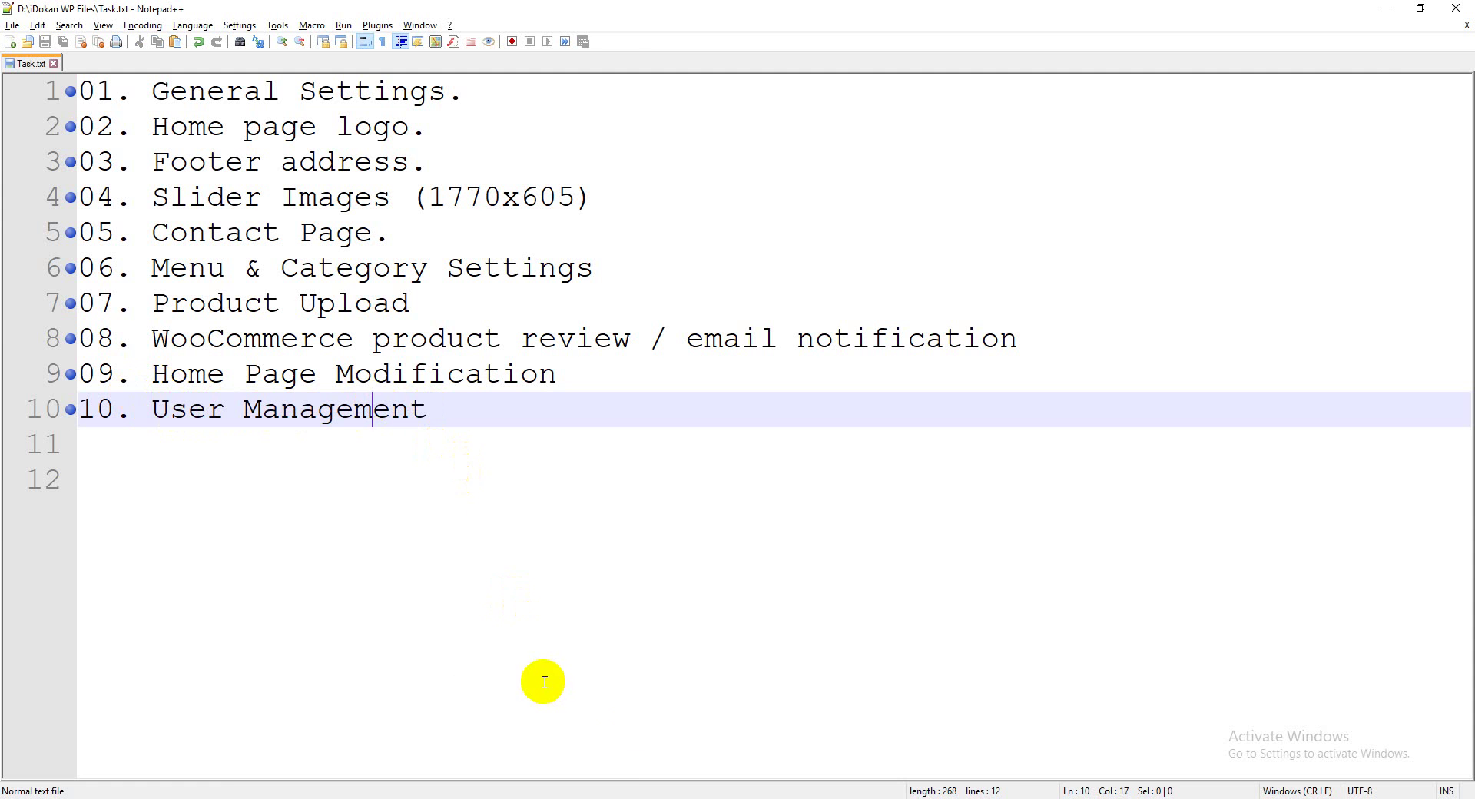
{"action": "mouse_move", "coordinate": [620, 796]}
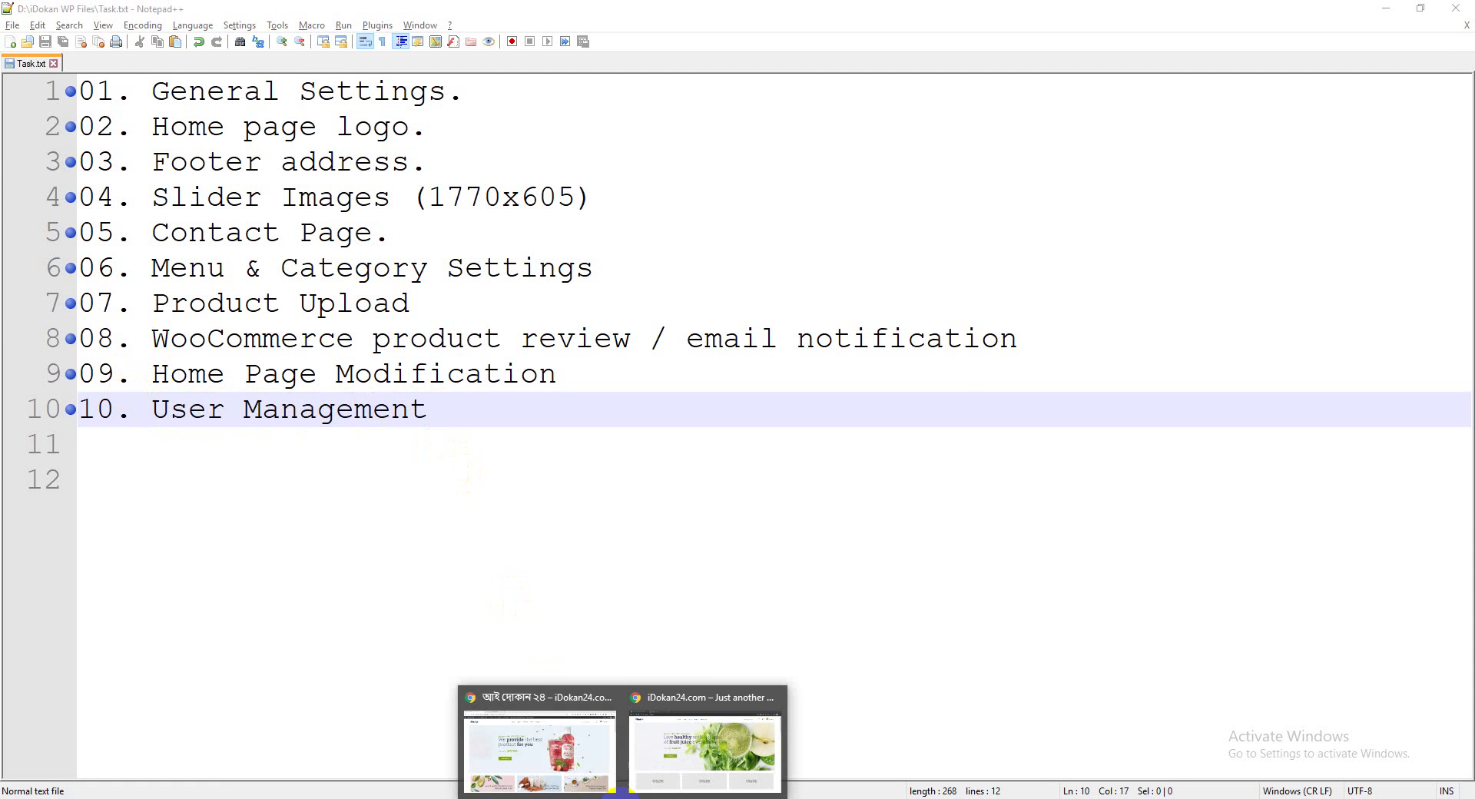
{"action": "left_click", "coordinate": [549, 760]}
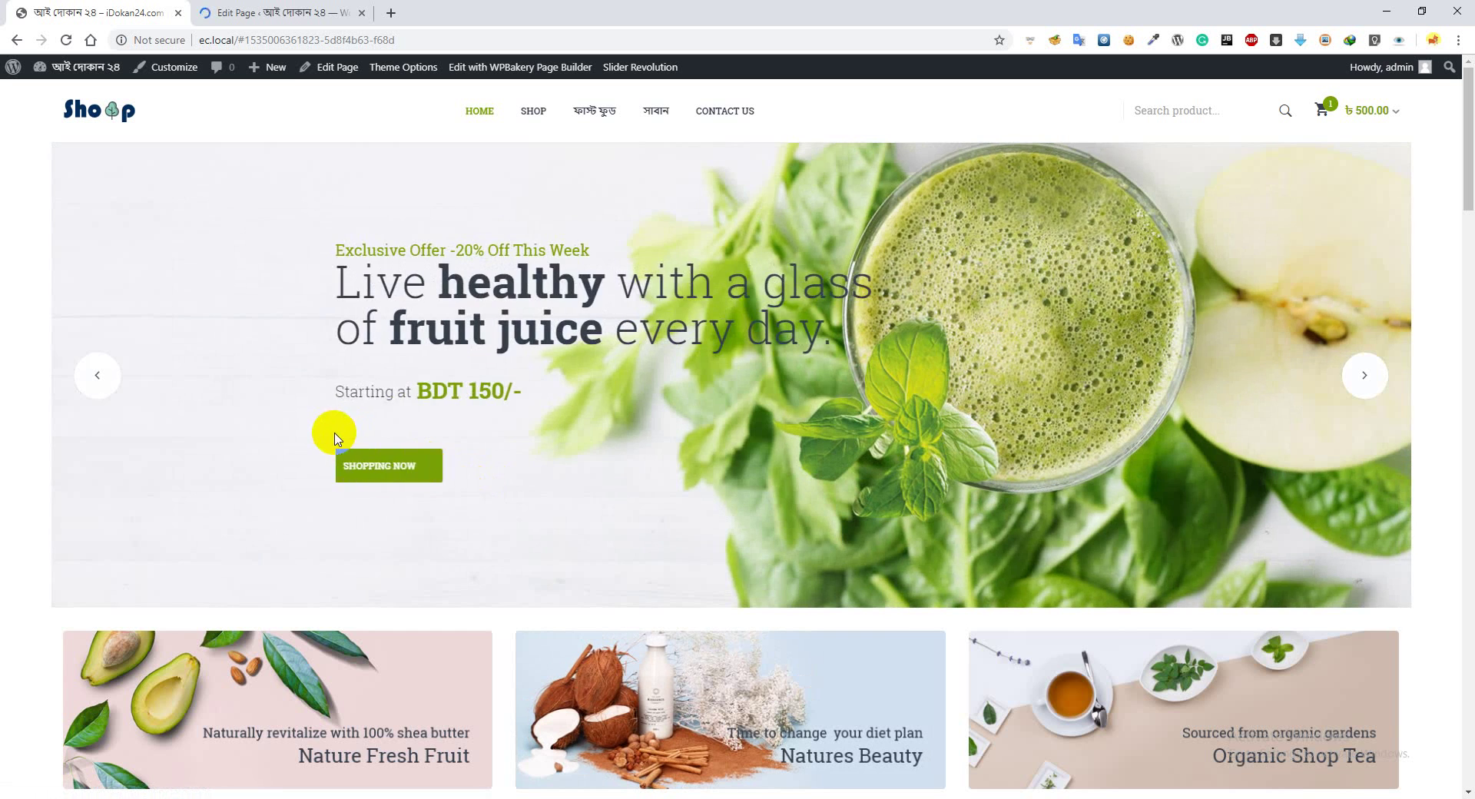
{"action": "left_click", "coordinate": [509, 797]}
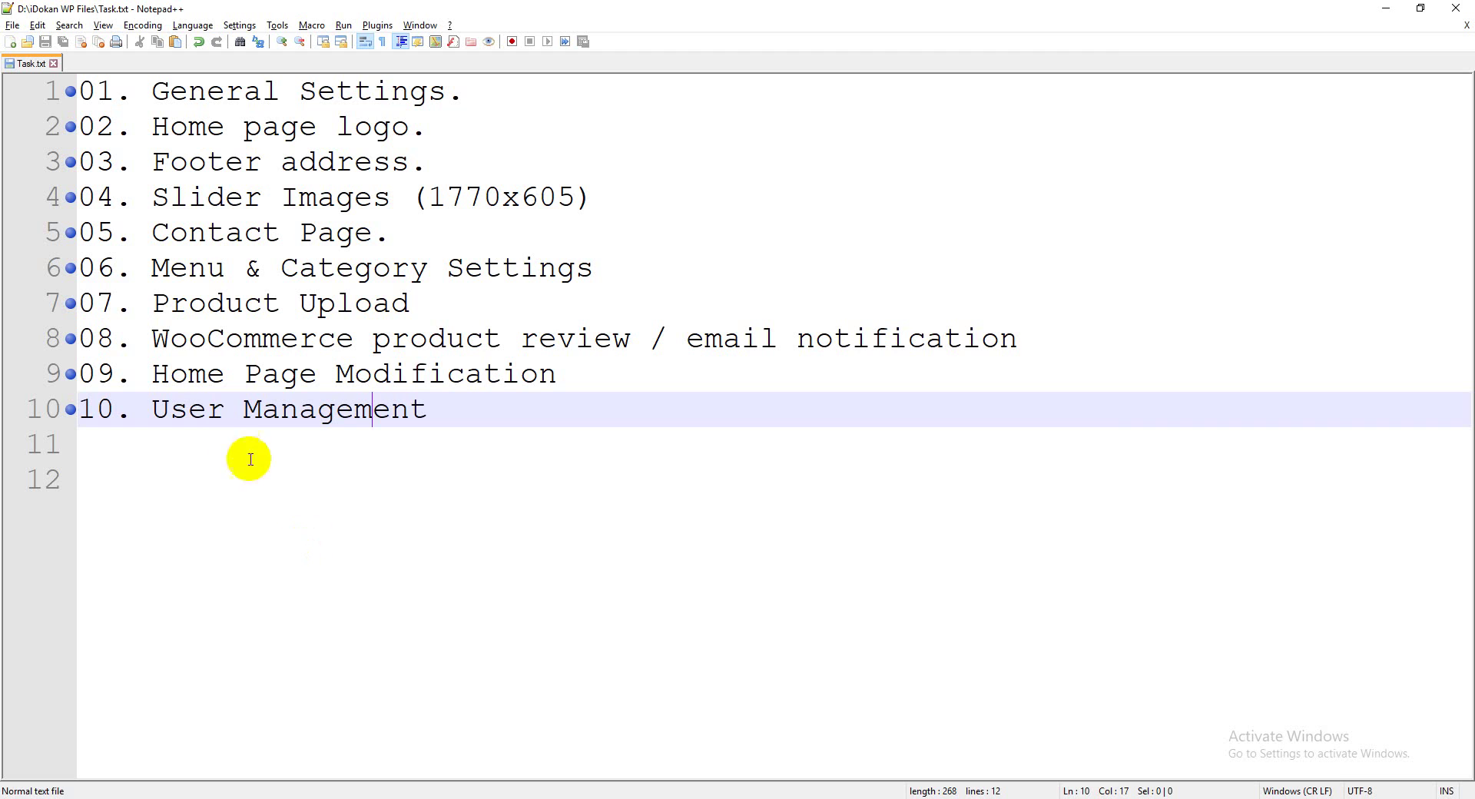
{"action": "left_click", "coordinate": [226, 404]}
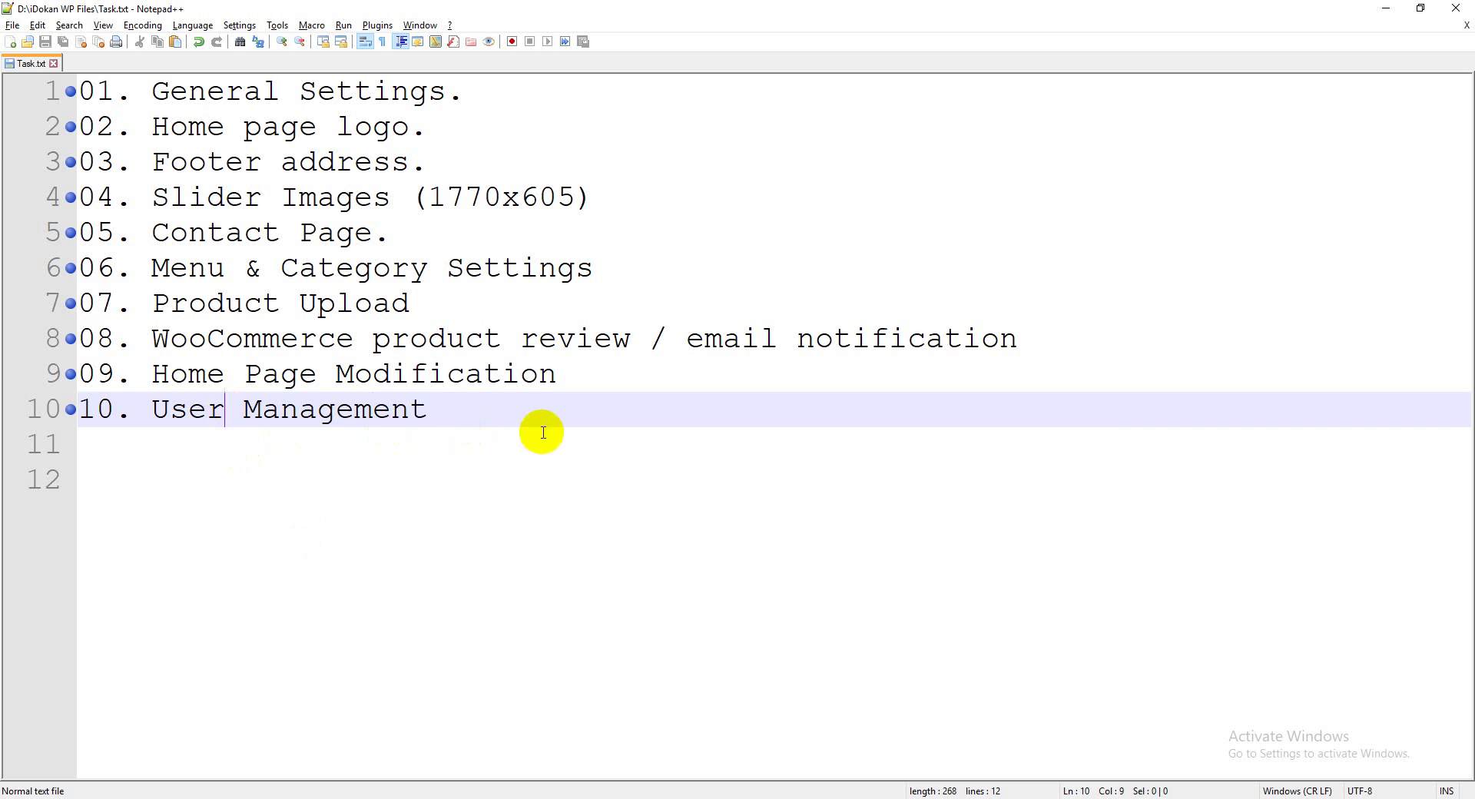
{"action": "key", "text": "Return"}
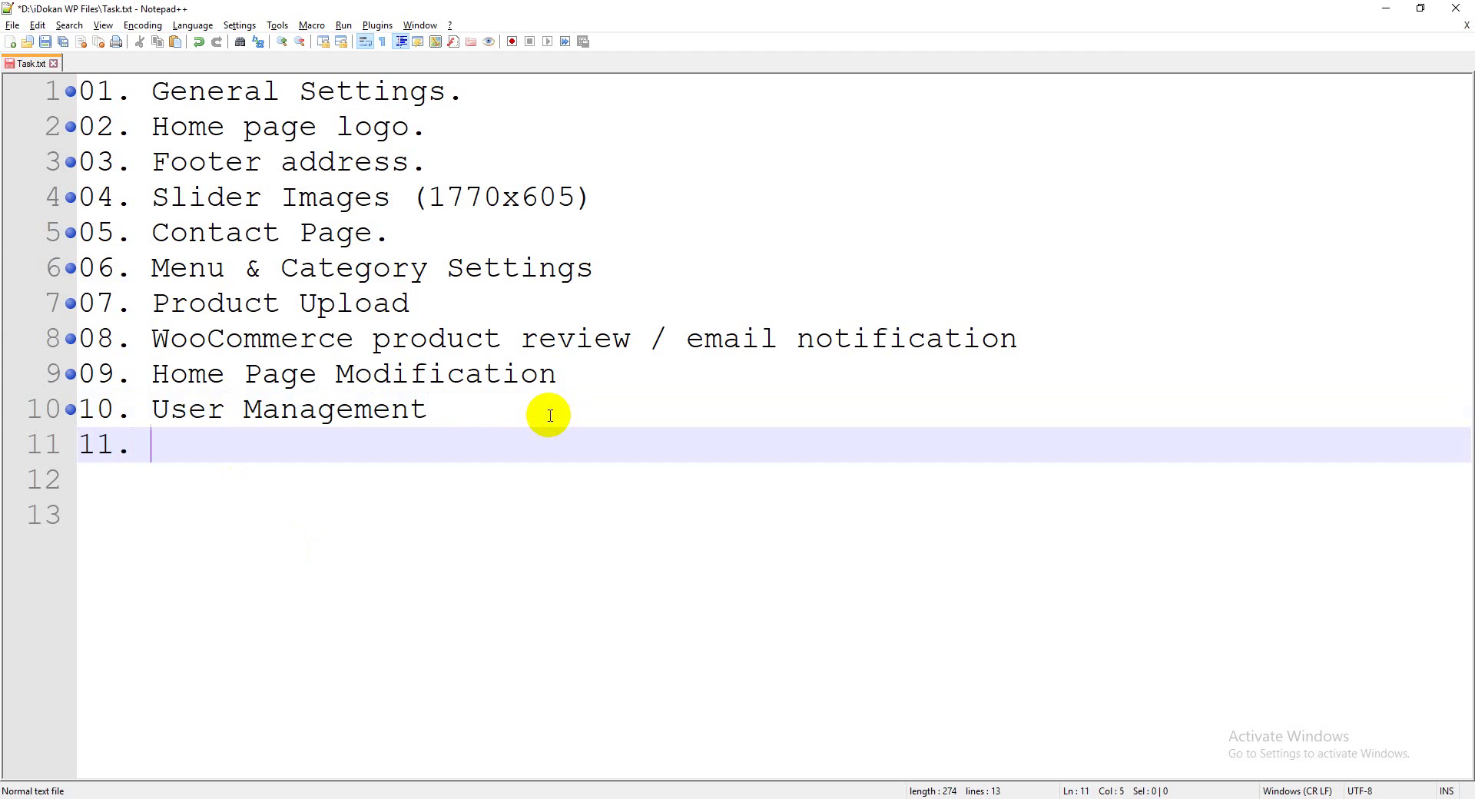
{"action": "type", "text": "11. How to order"}
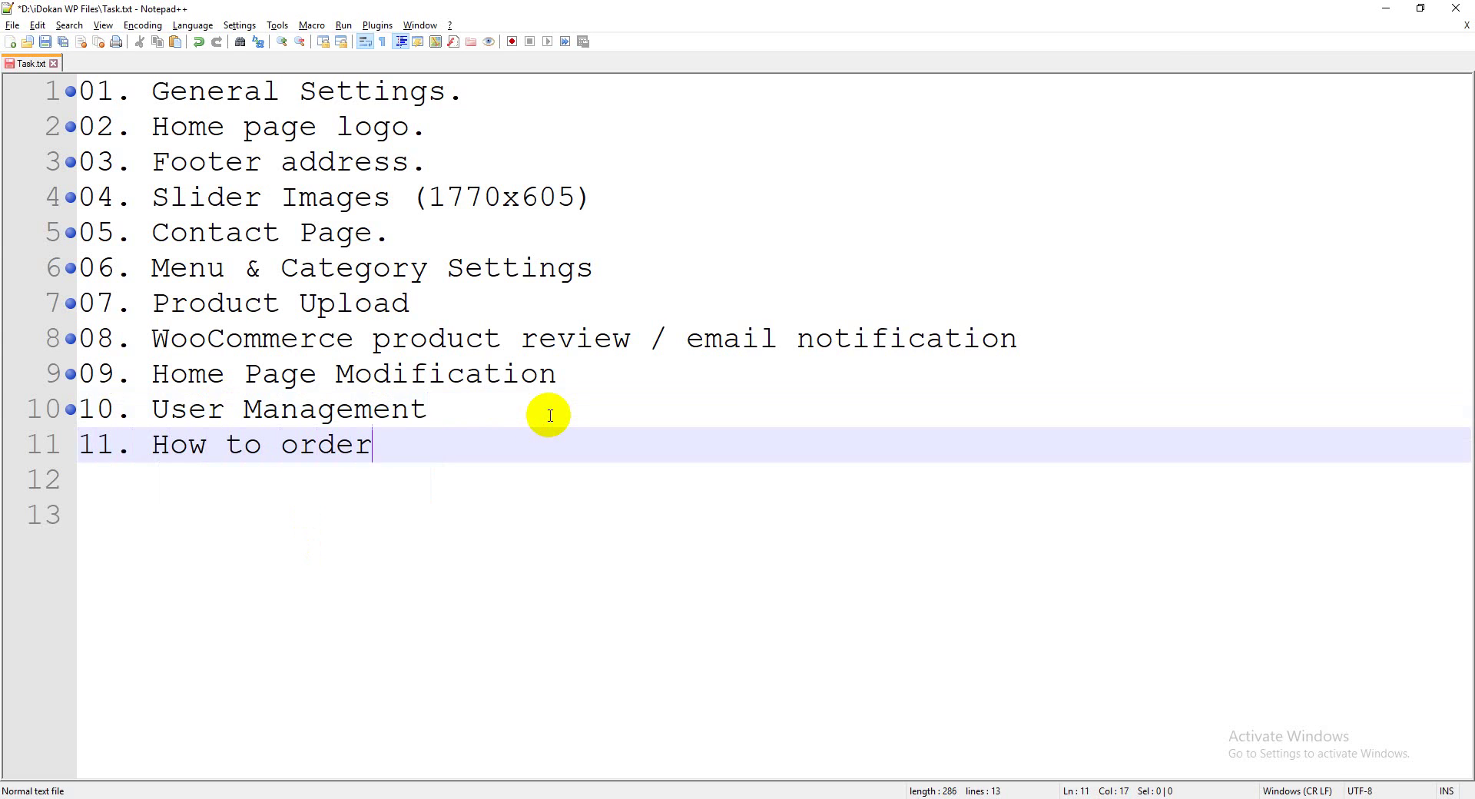
{"action": "type", "text": " a produc"}
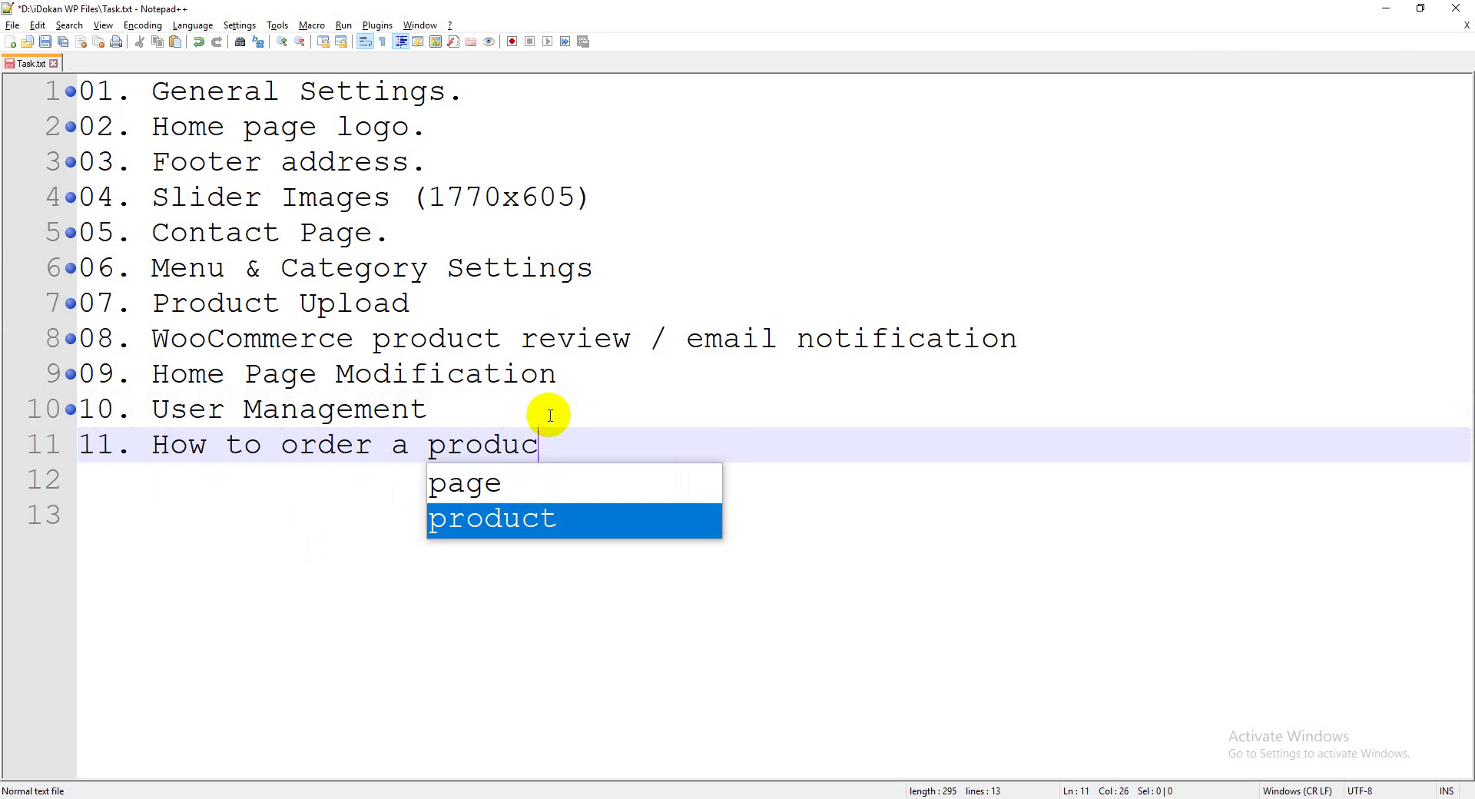
{"action": "type", "text": "t."}
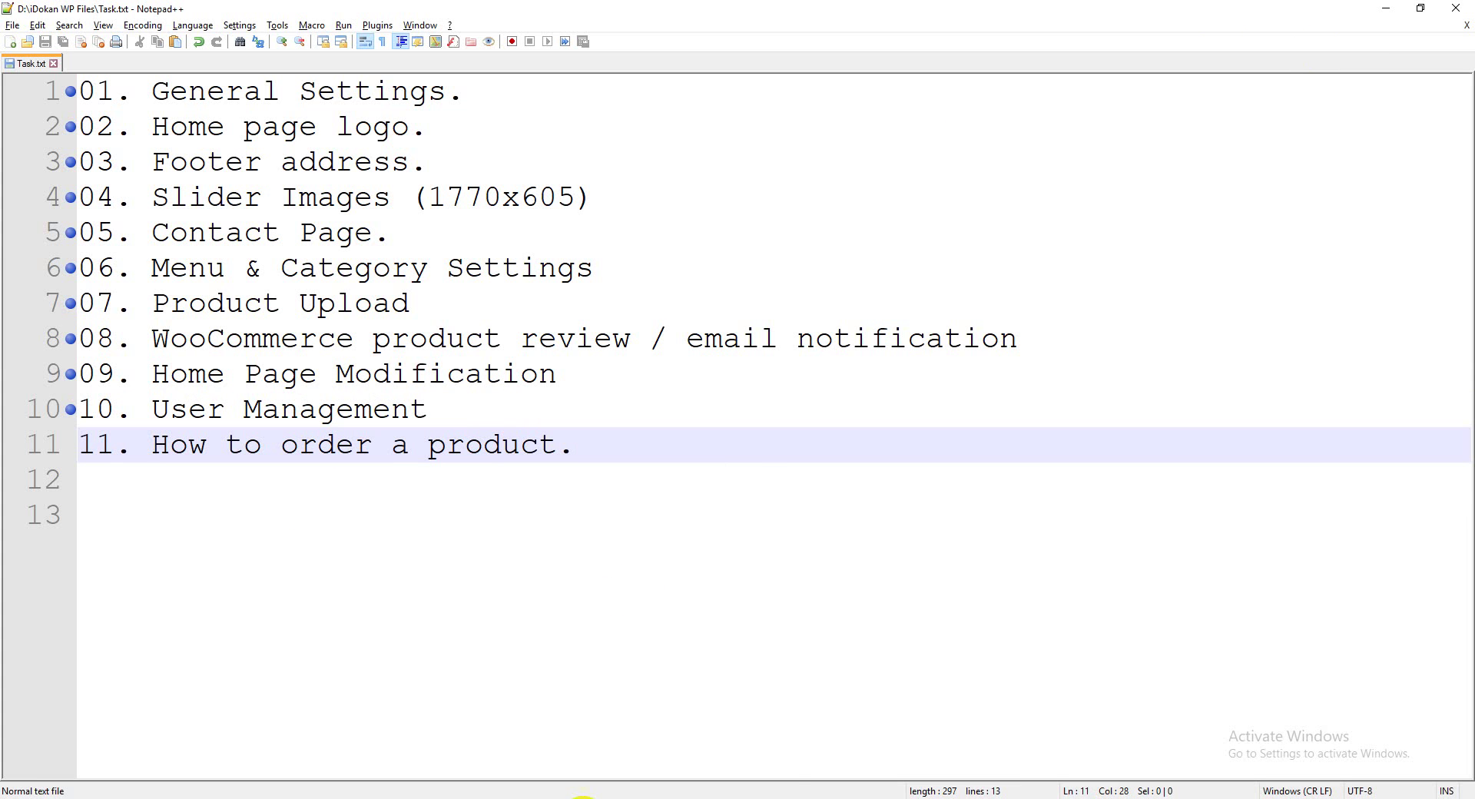
{"action": "left_click", "coordinate": [542, 726]}
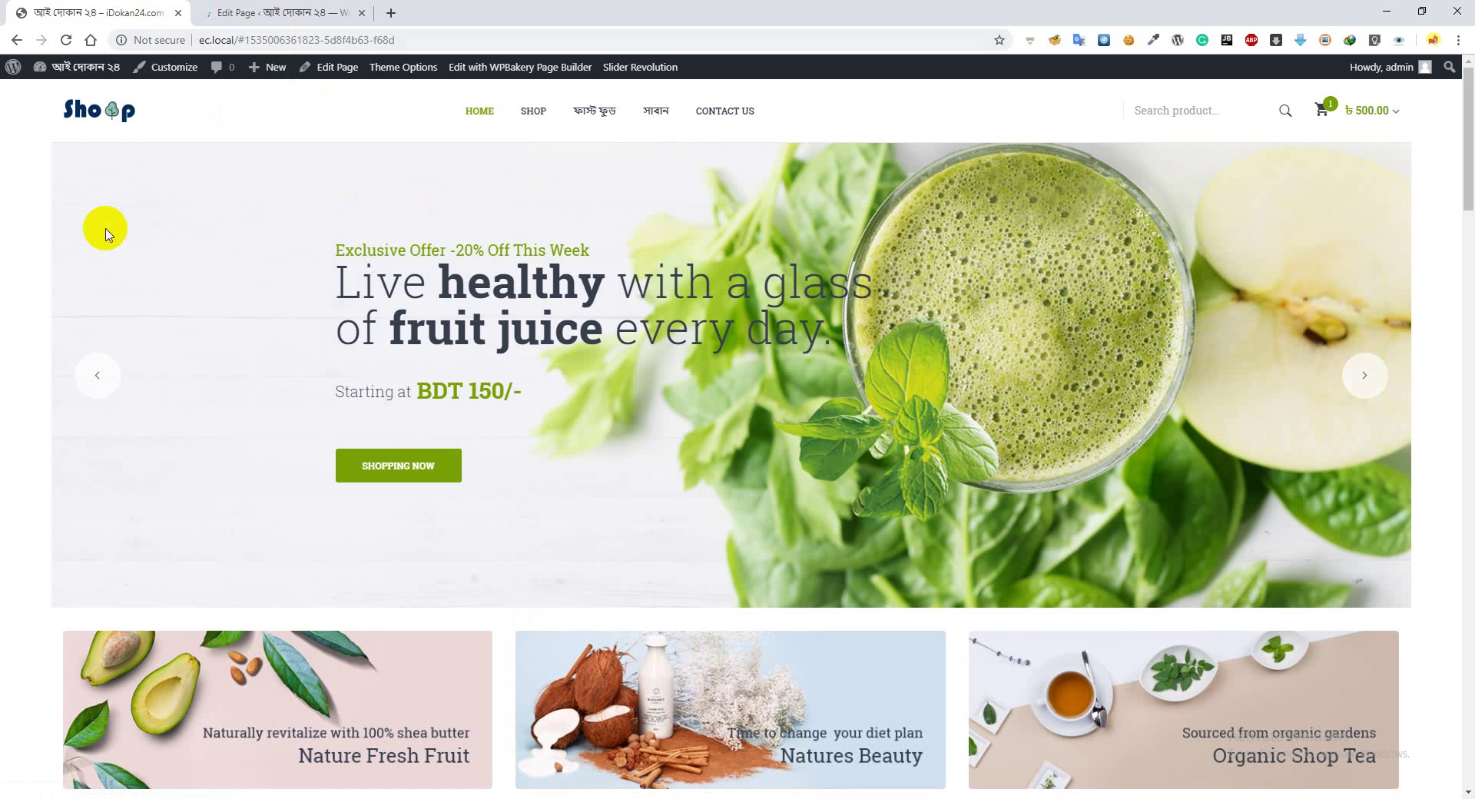
Open the admin Dashboard from the site-name menu, then close the Edit Page tab and return to the storefront
{"action": "left_click", "coordinate": [67, 97]}
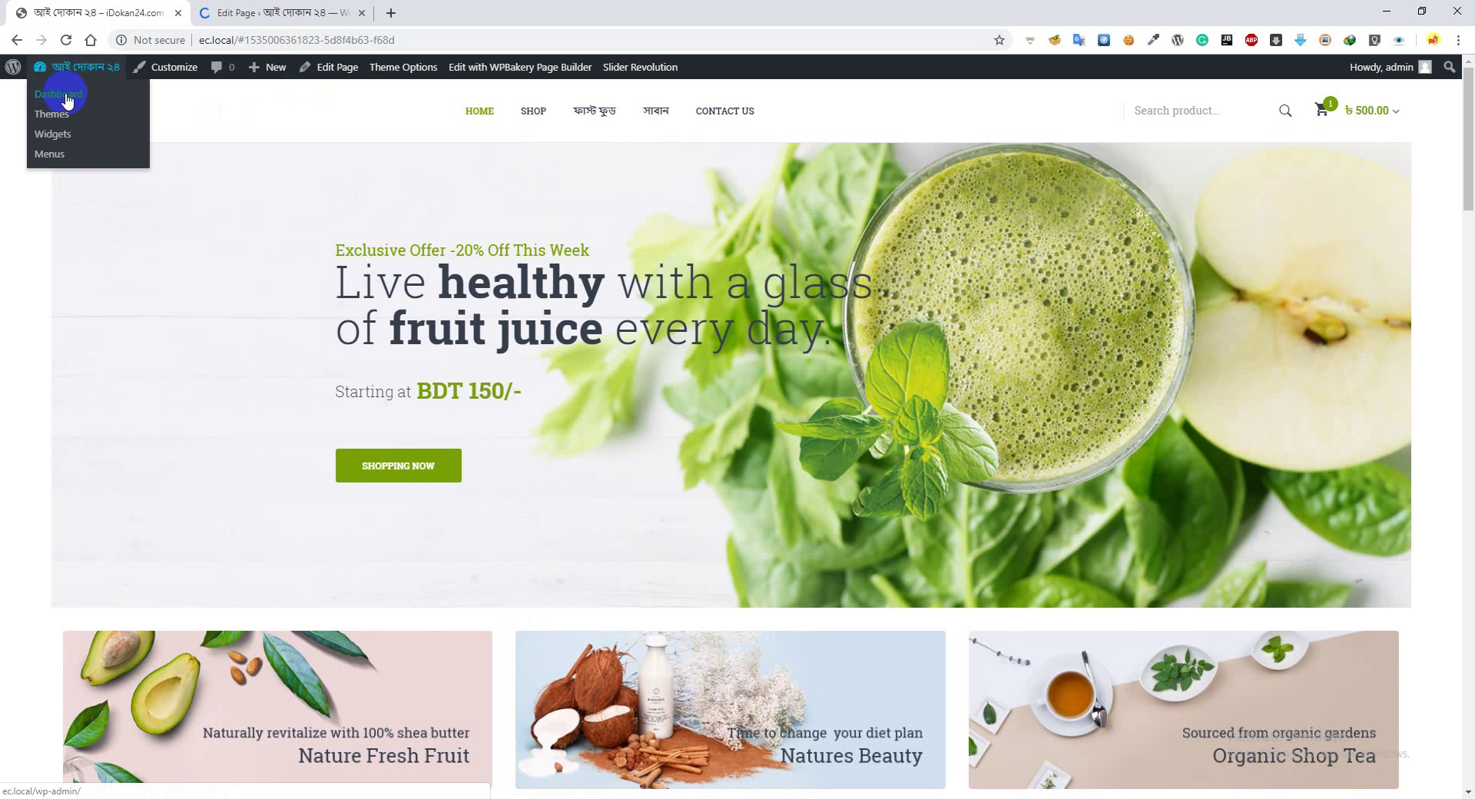
{"action": "left_click", "coordinate": [302, 9]}
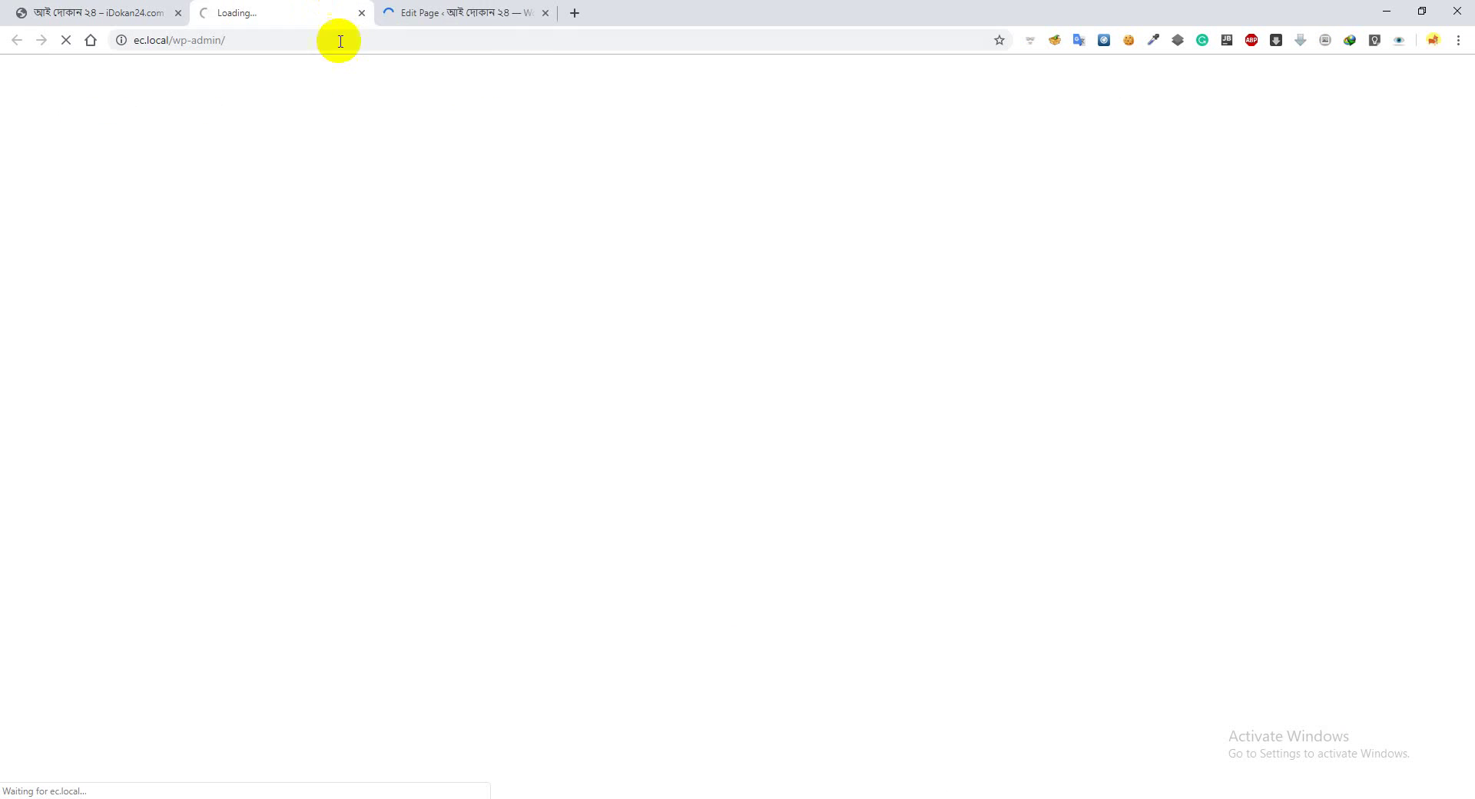
{"action": "left_click", "coordinate": [547, 12]}
{"action": "left_click", "coordinate": [145, 11]}
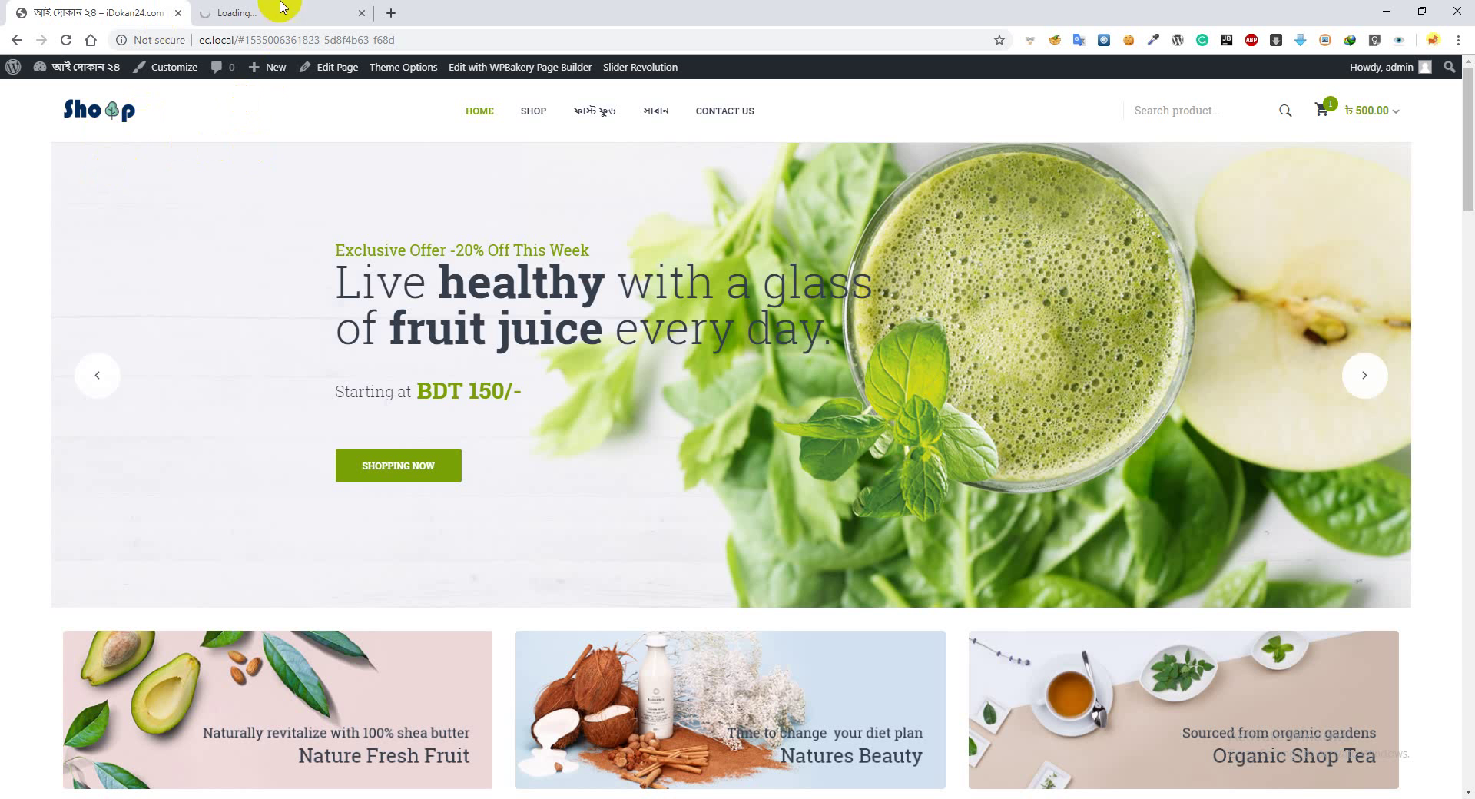
Open Edit My Profile from the Howdy, admin menu in a new second tab
{"action": "left_click", "coordinate": [1392, 70]}
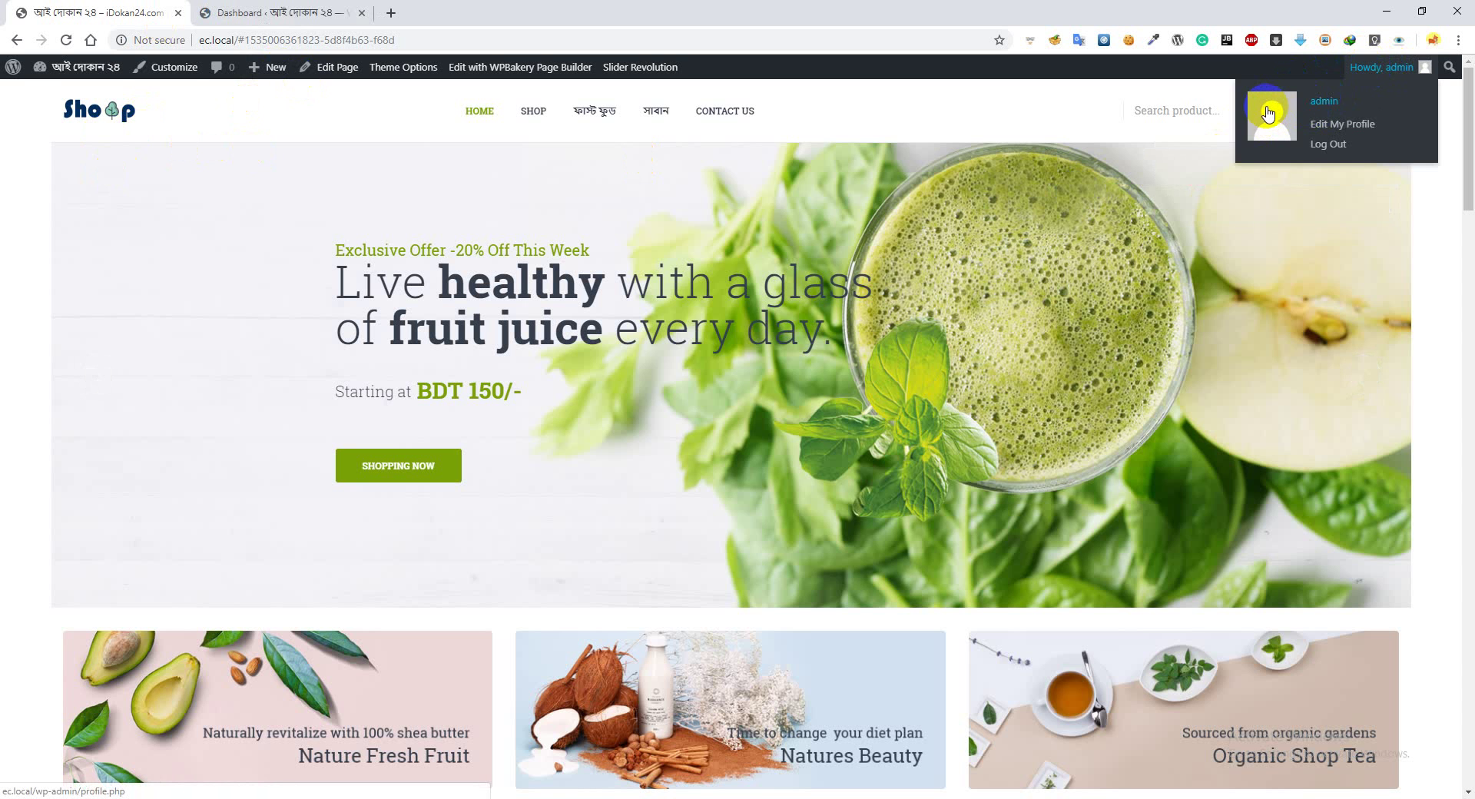
{"action": "left_click", "coordinate": [1328, 129]}
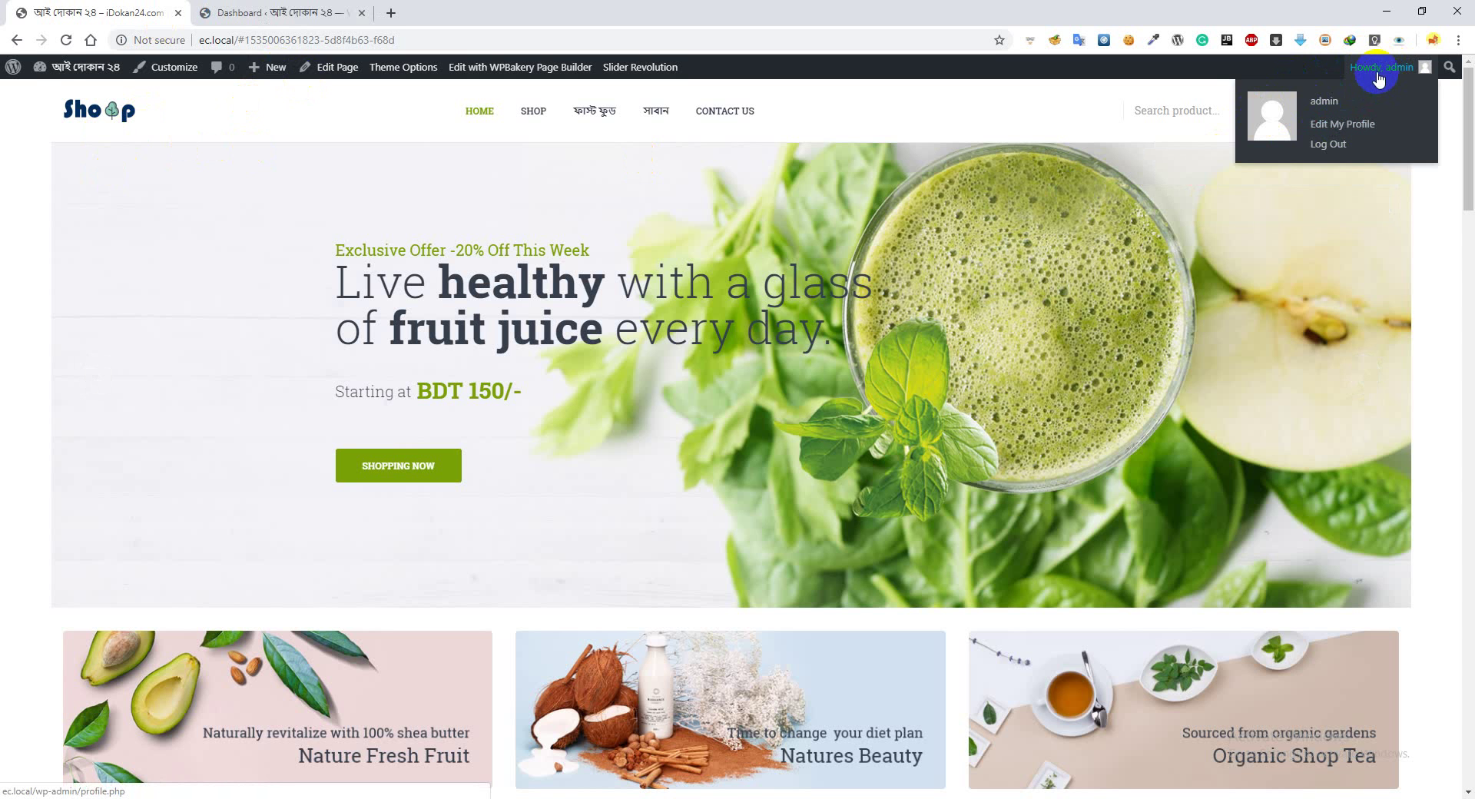
{"action": "left_click", "coordinate": [1337, 131]}
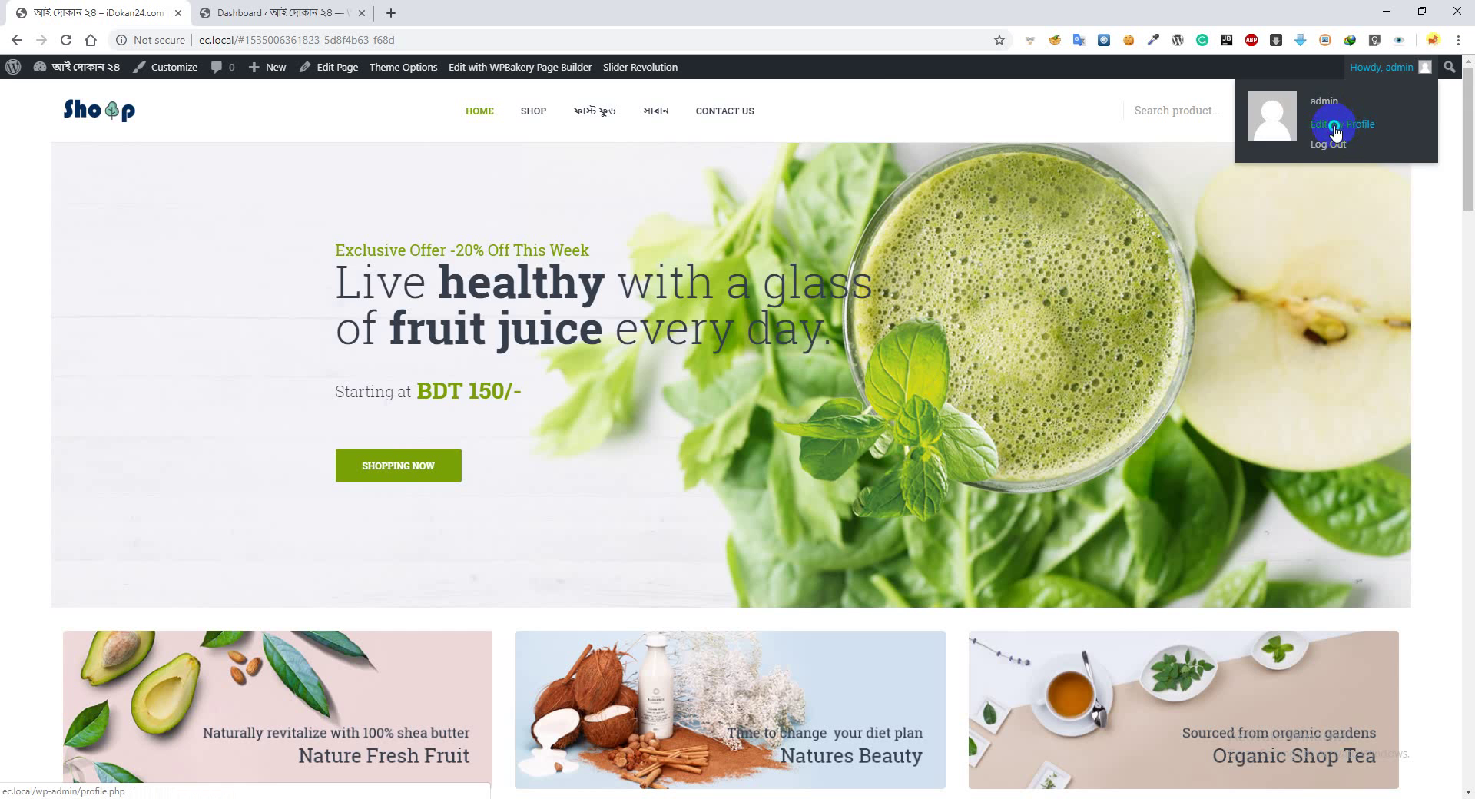
{"action": "right_click", "coordinate": [1335, 129]}
{"action": "left_click", "coordinate": [1343, 138]}
{"action": "left_click_drag", "start_coordinate": [439, 9], "coordinate": [256, 14]}
{"action": "key", "text": "ctrl+shift+Tab"}
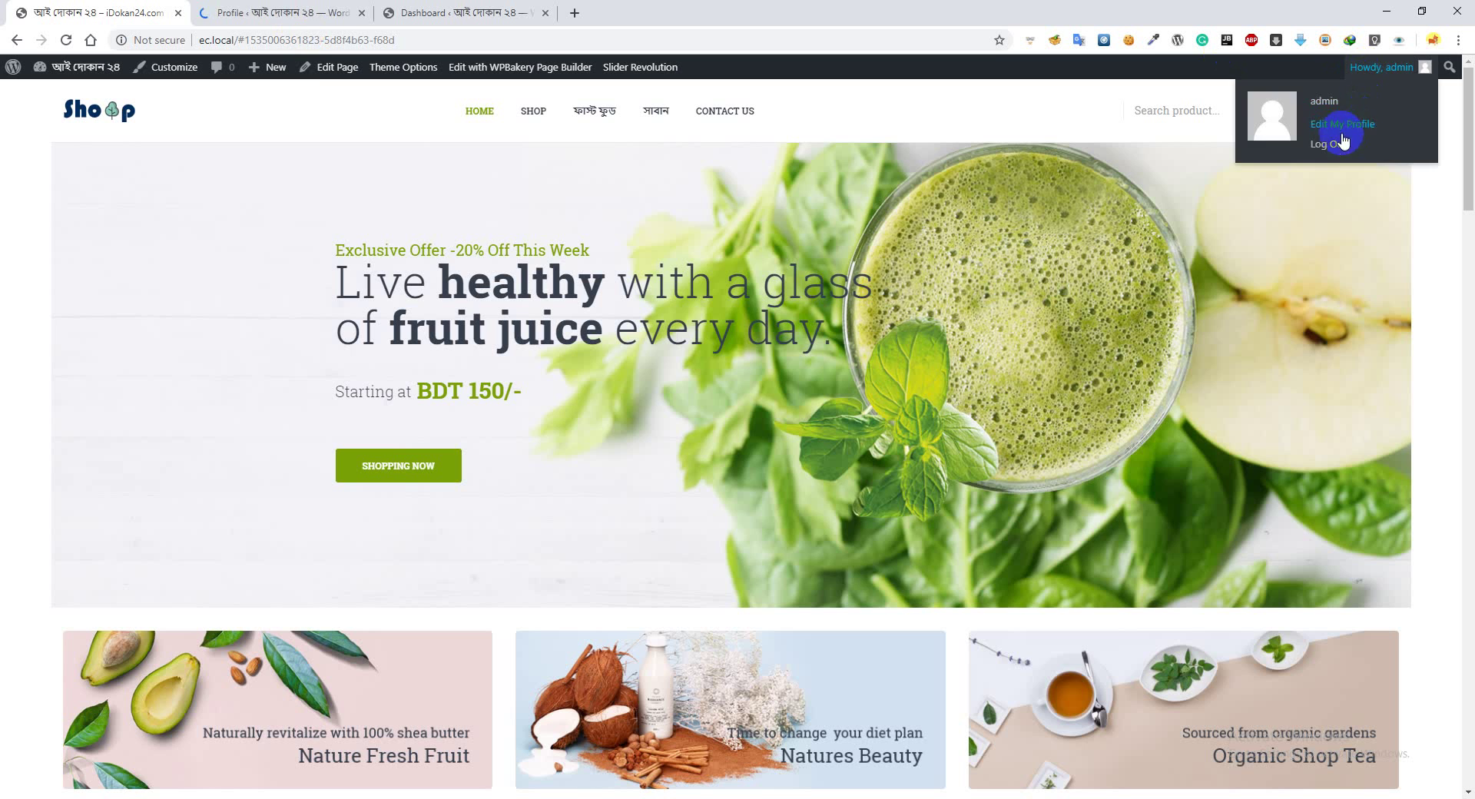
{"action": "left_click", "coordinate": [281, 12]}
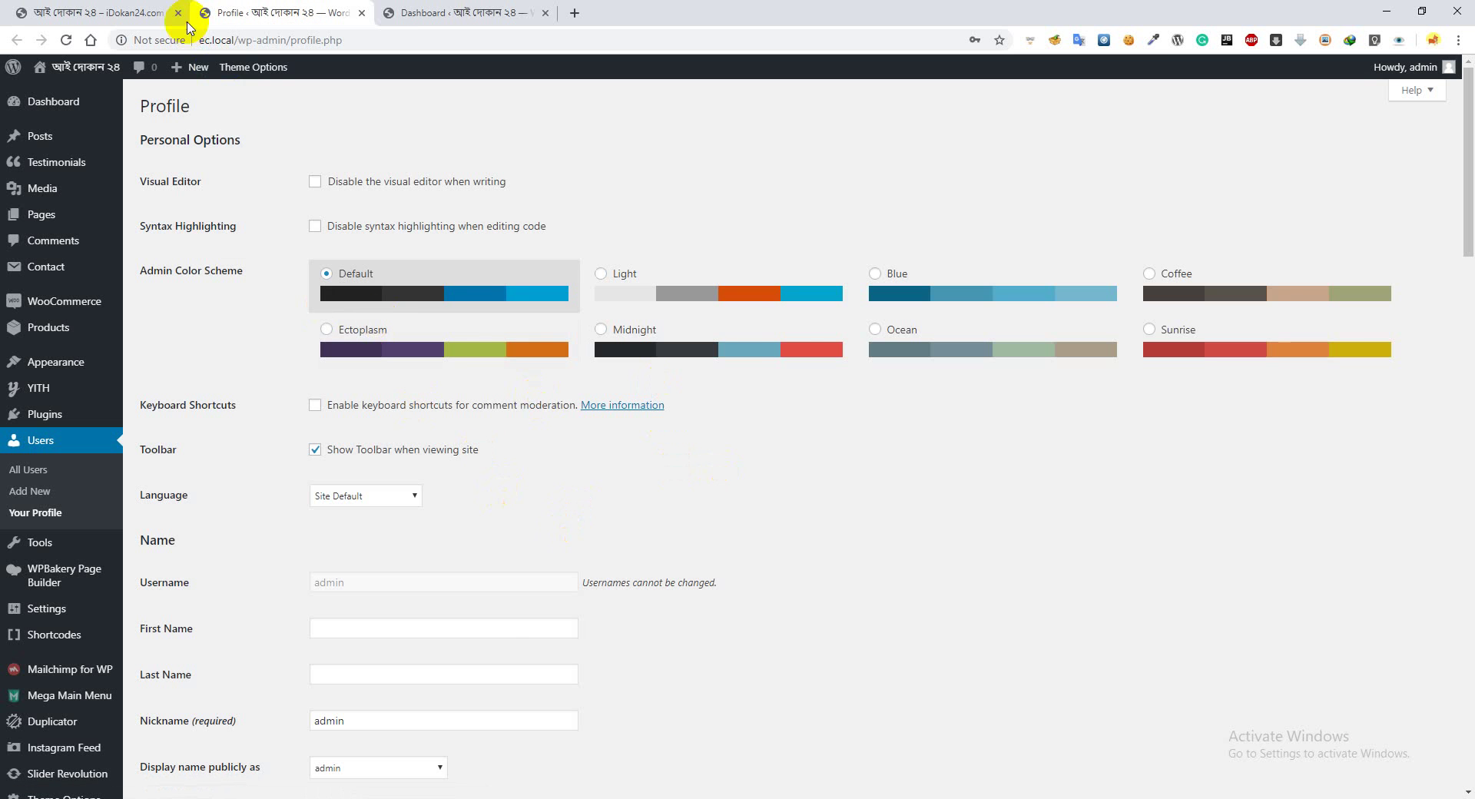
Turn off Show Toolbar when viewing site and update the profile
{"action": "left_click", "coordinate": [127, 12]}
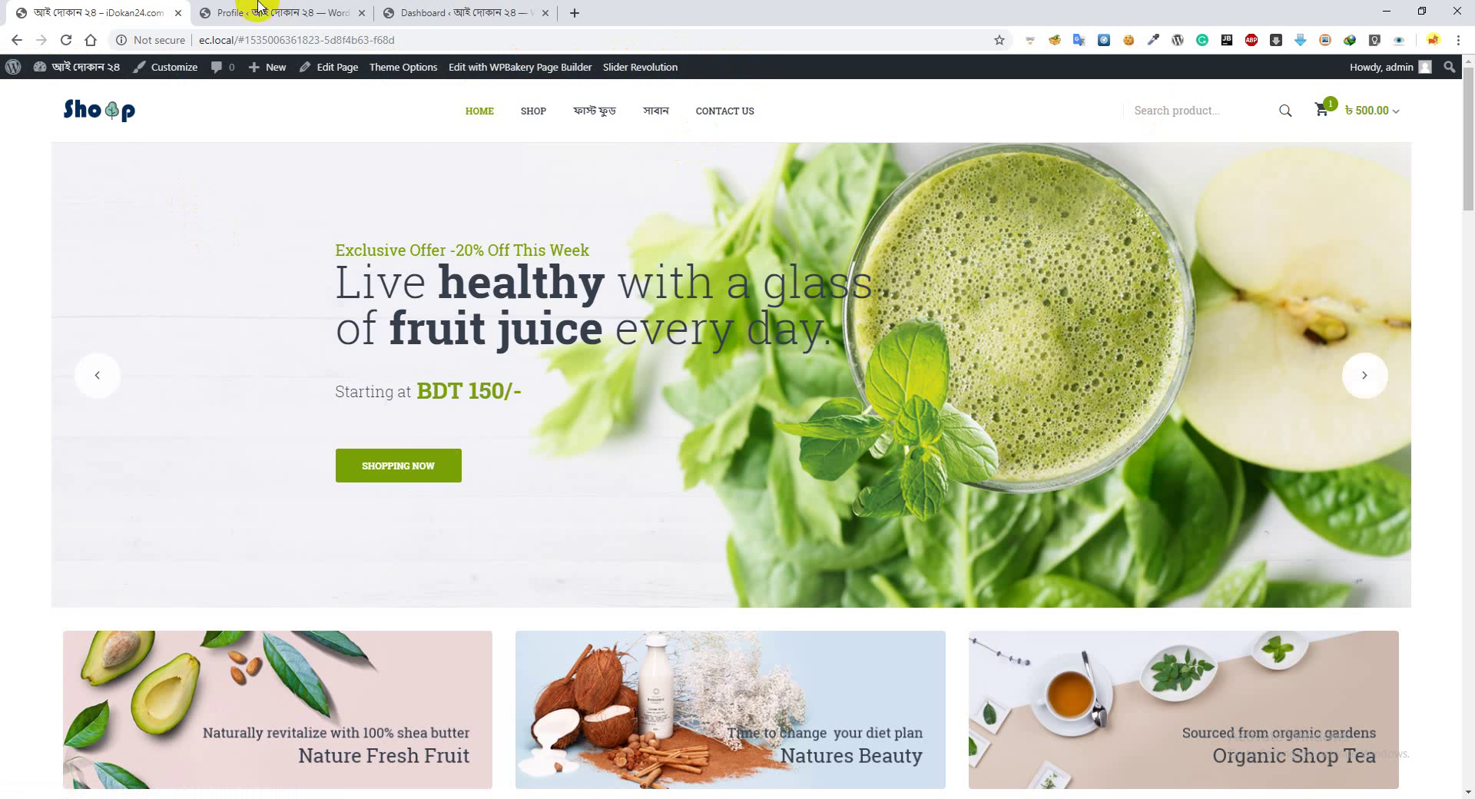
{"action": "left_click", "coordinate": [265, 12]}
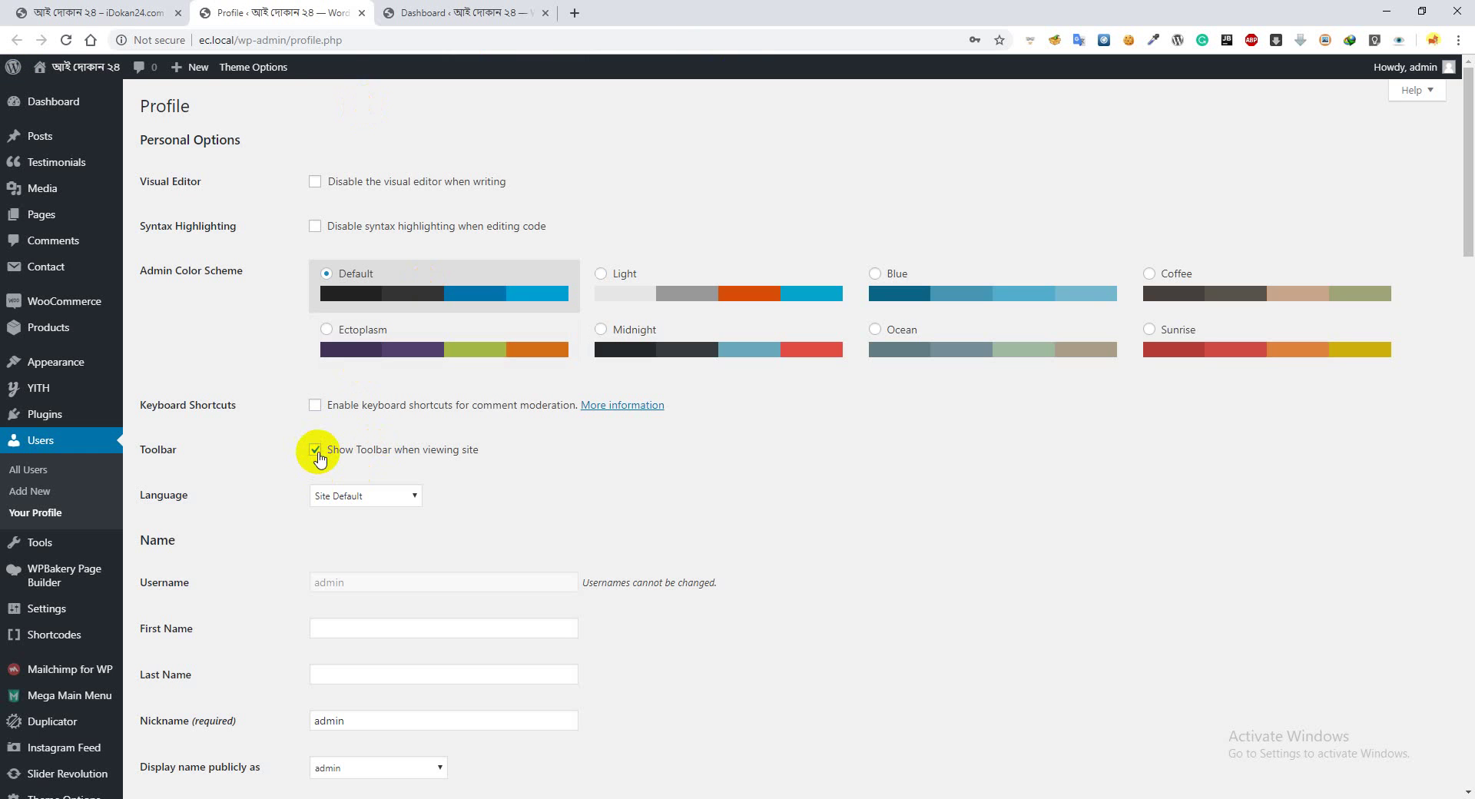
{"action": "scroll", "coordinate": [323, 474], "scroll_direction": "down", "scroll_amount": 20}
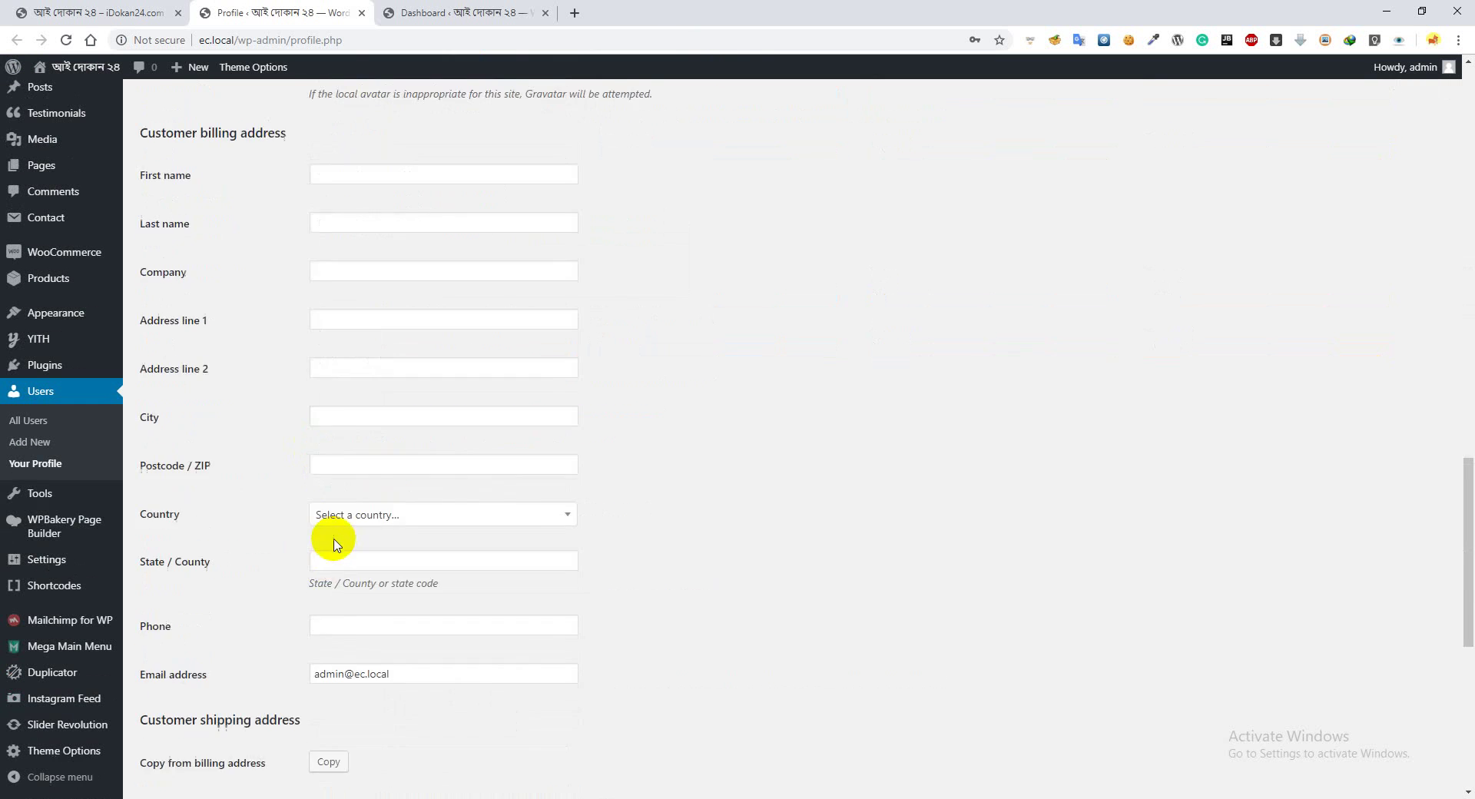
{"action": "left_click", "coordinate": [194, 722]}
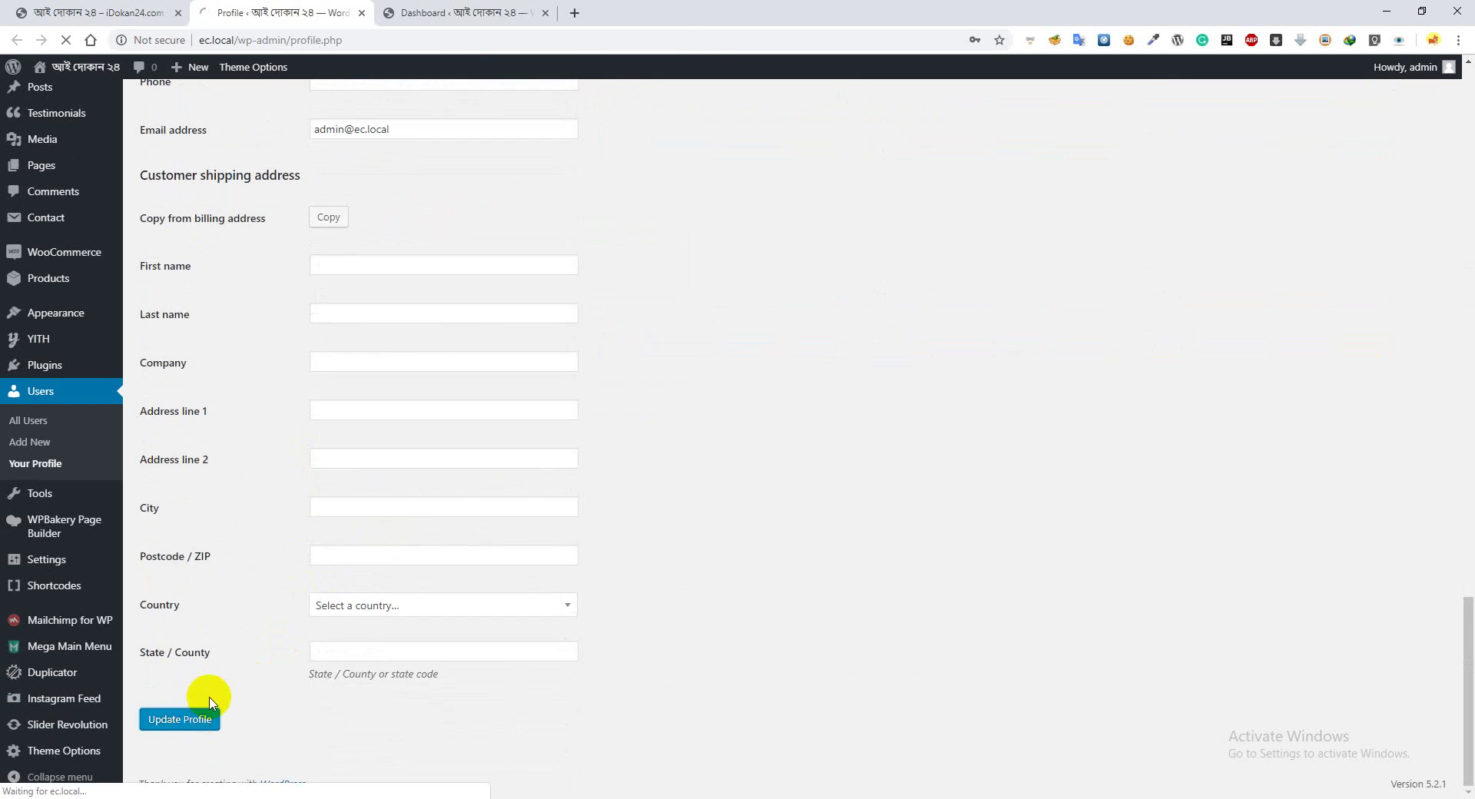
{"action": "scroll", "coordinate": [263, 565], "scroll_direction": "up", "scroll_amount": 20}
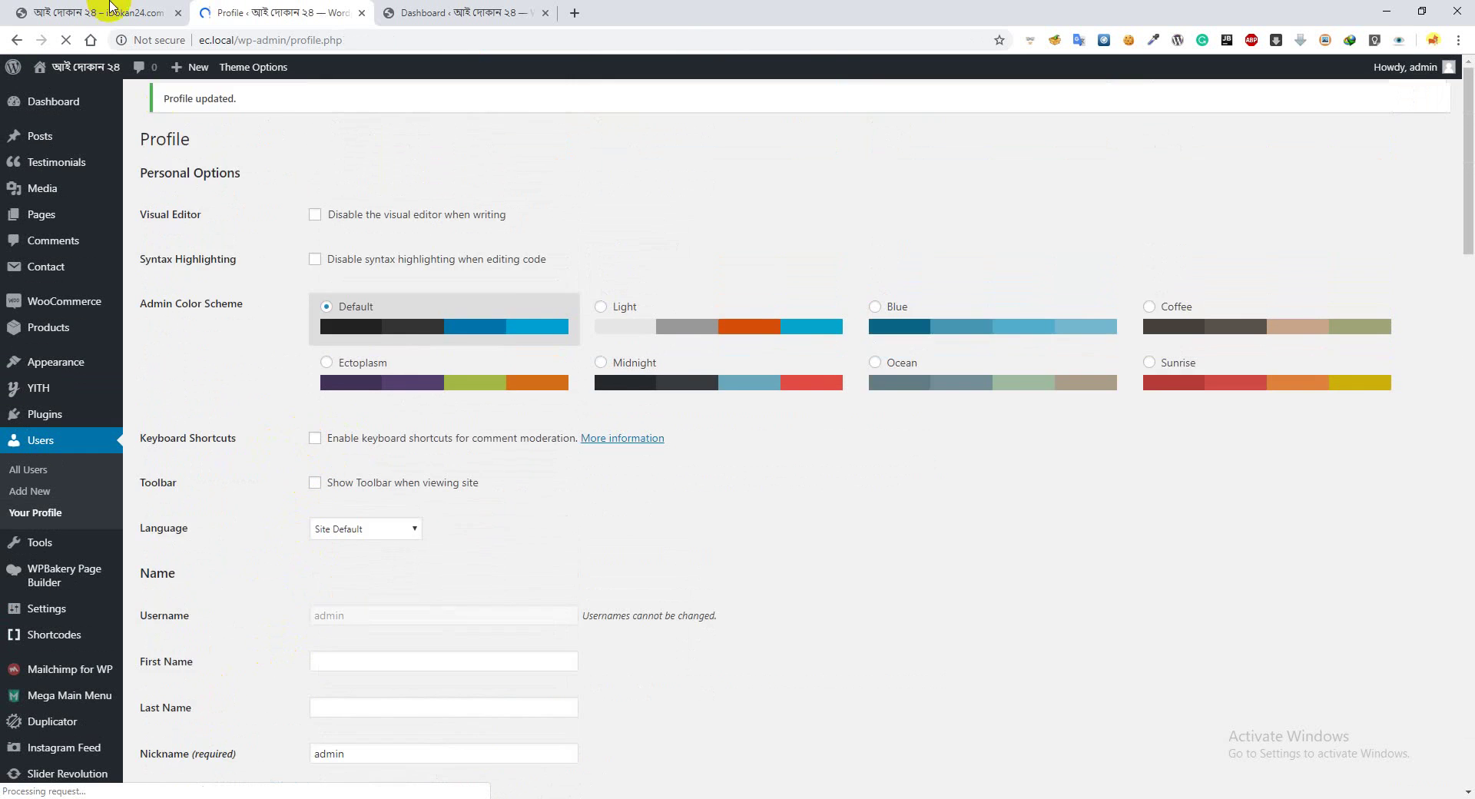
Reload the shop homepage to confirm the toolbar is gone, then return to Profile
{"action": "left_click", "coordinate": [100, 13]}
{"action": "left_click", "coordinate": [66, 40]}
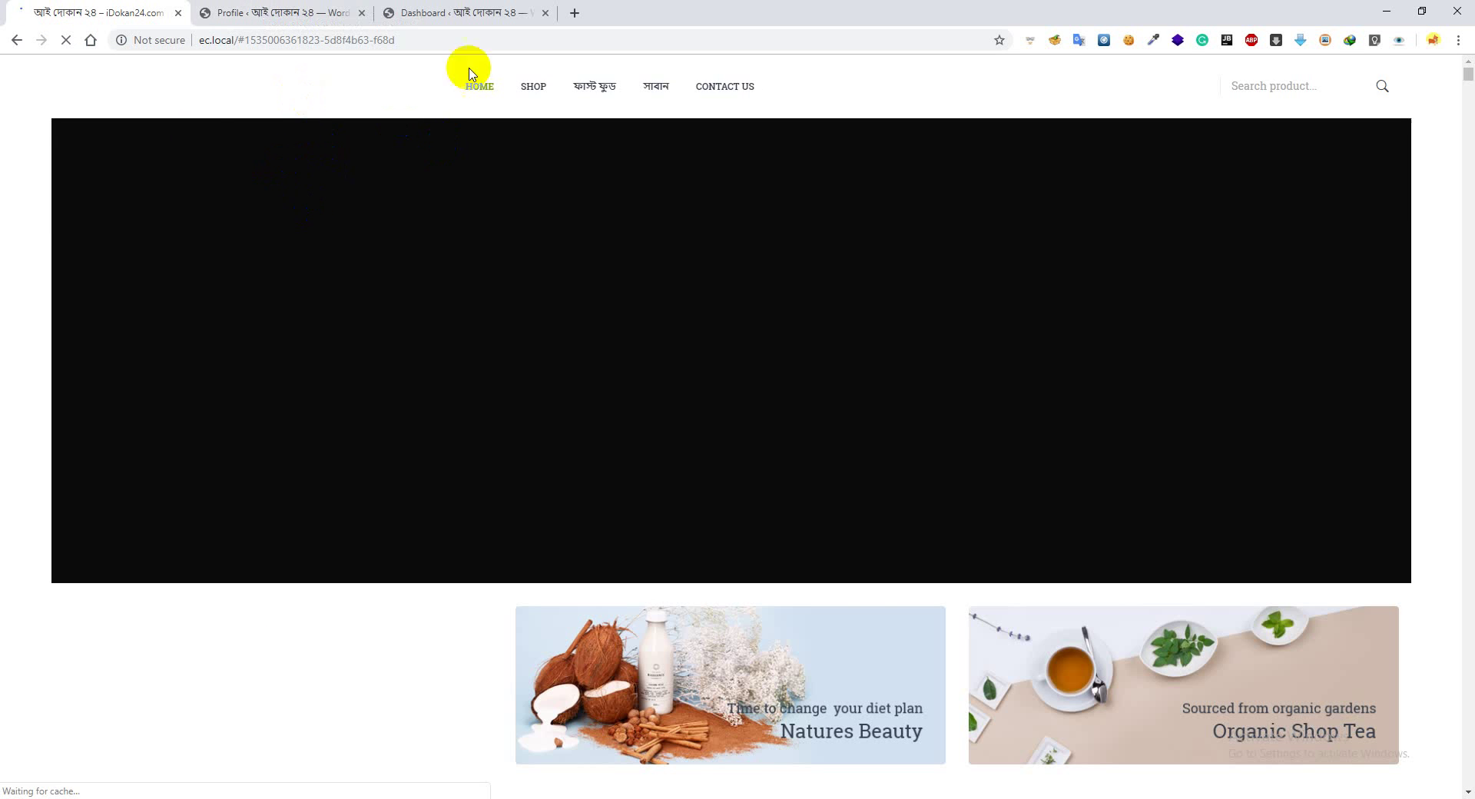
{"action": "left_click", "coordinate": [265, 11]}
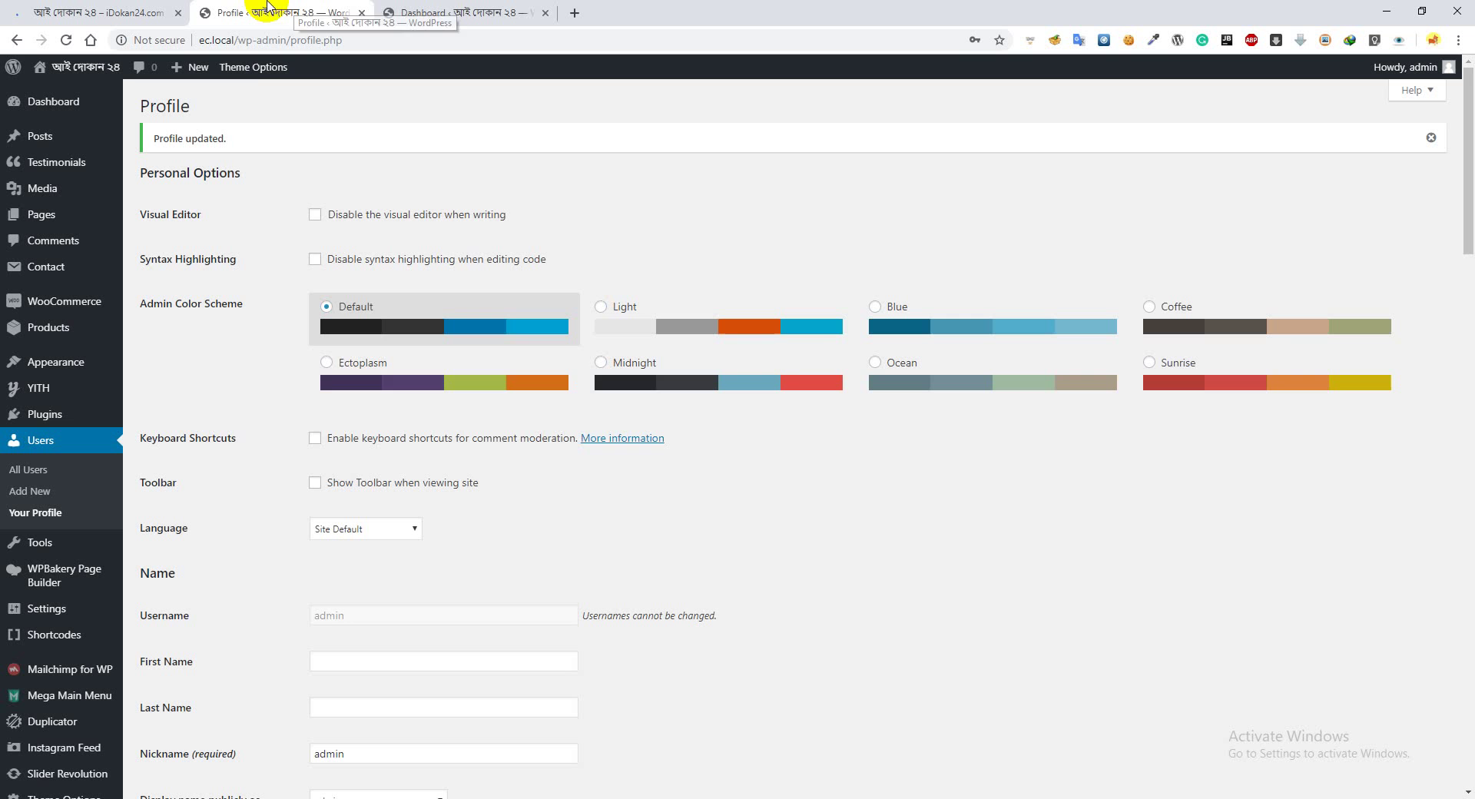
Tick Show Toolbar when viewing site again on the admin Profile page
{"action": "left_click", "coordinate": [317, 484]}
{"action": "left_click", "coordinate": [100, 12]}
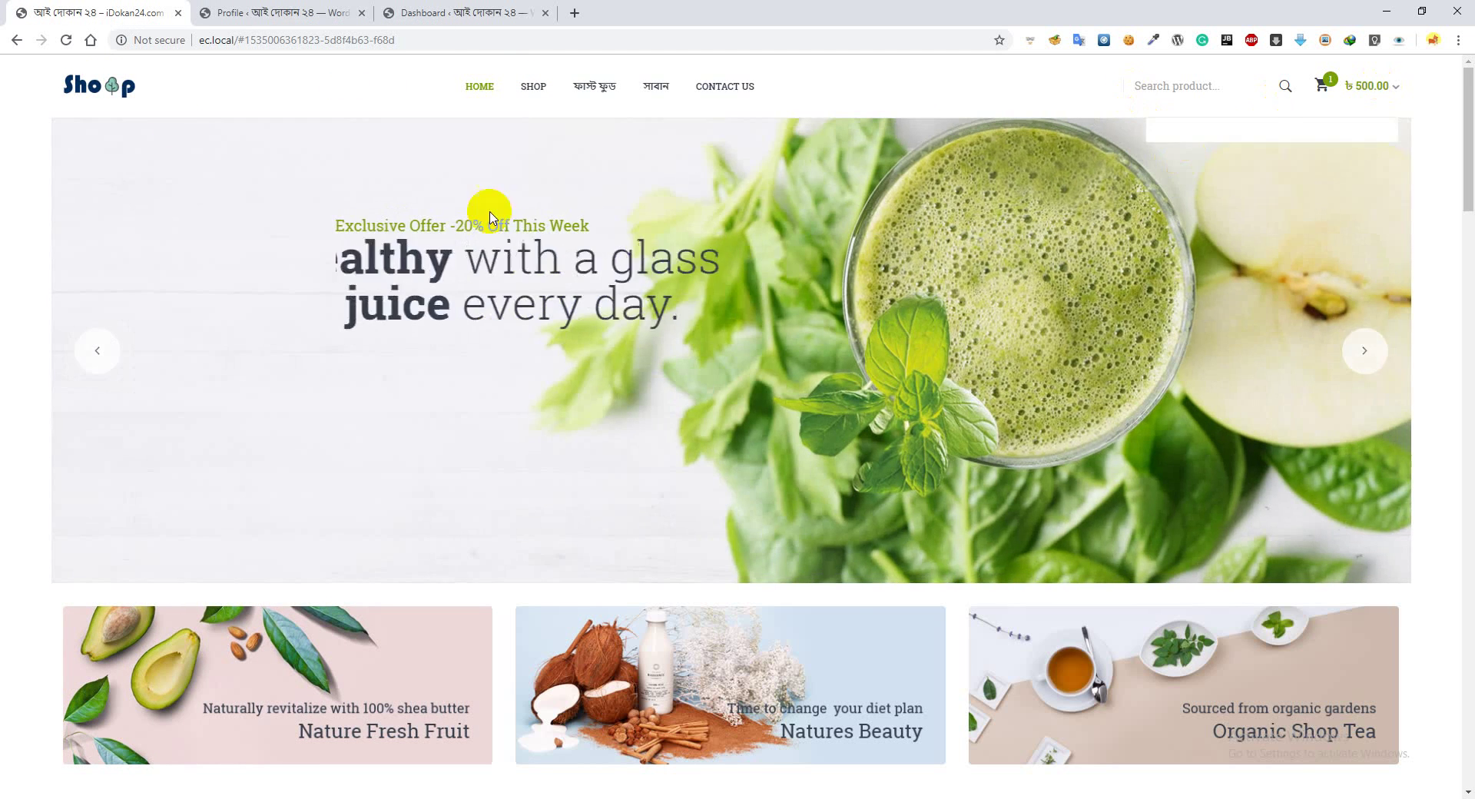
{"action": "left_click", "coordinate": [290, 9]}
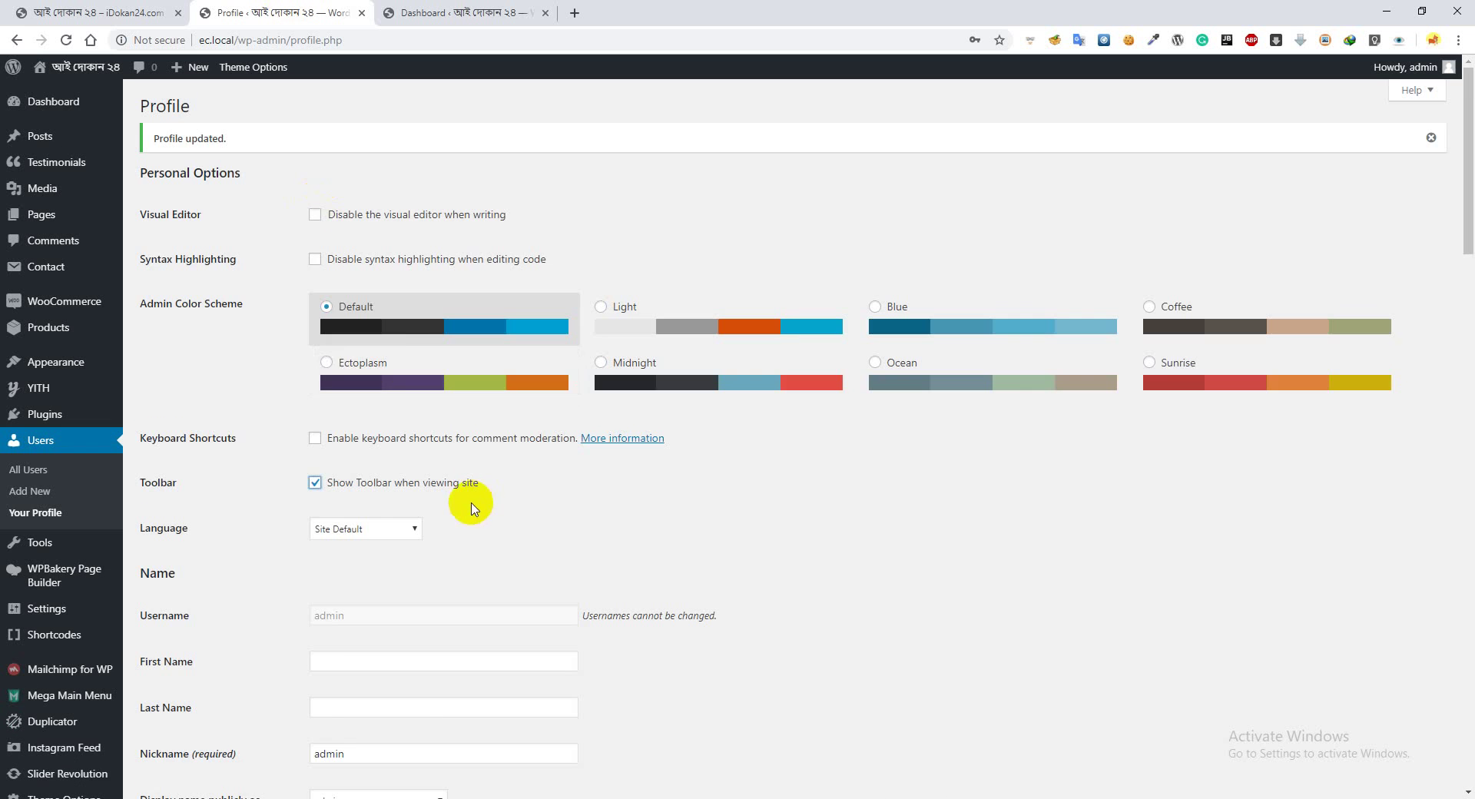
{"action": "scroll", "coordinate": [474, 508], "scroll_direction": "down", "scroll_amount": 2}
{"action": "scroll", "coordinate": [326, 356], "scroll_direction": "down", "scroll_amount": 4}
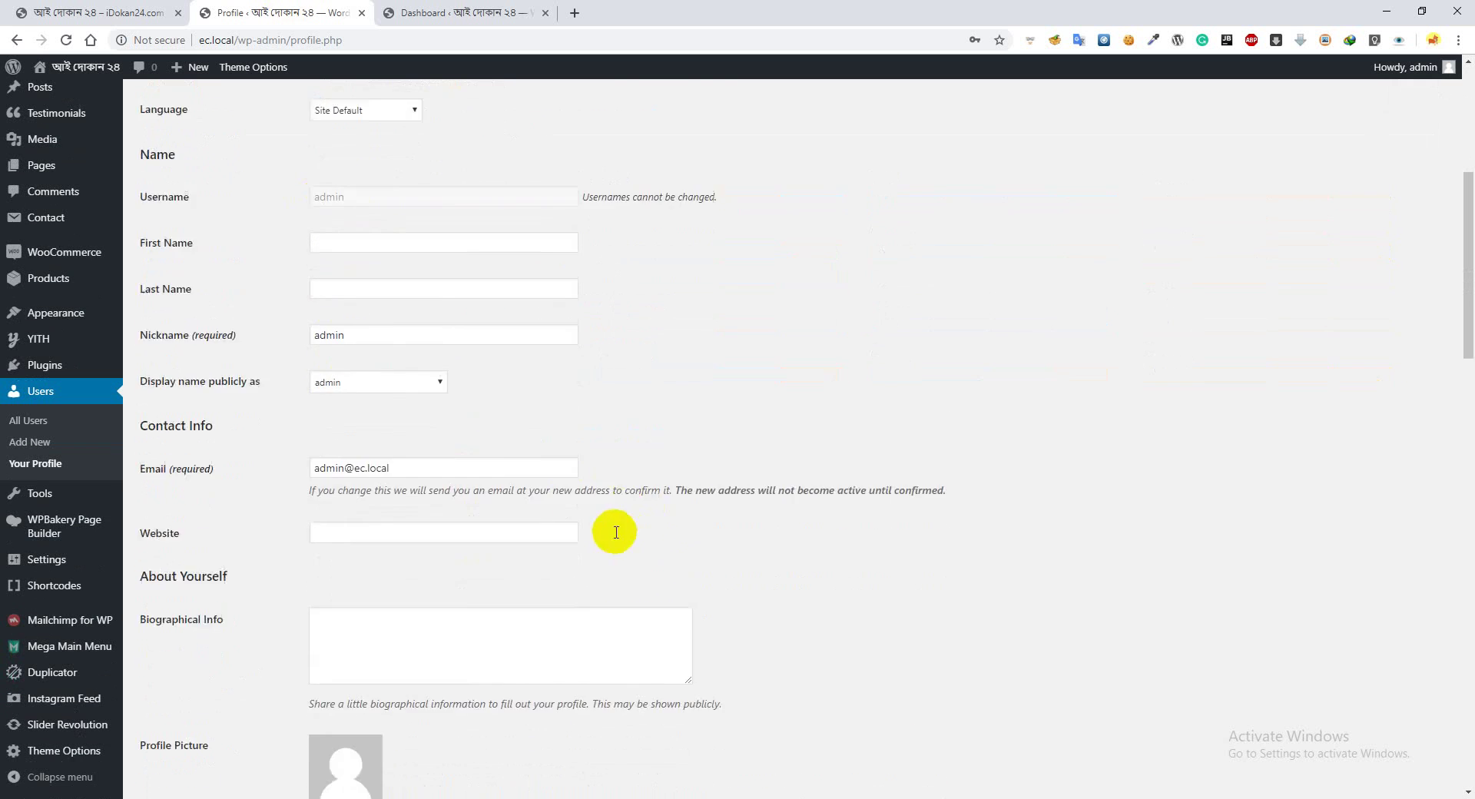
{"action": "scroll", "coordinate": [616, 532], "scroll_direction": "down", "scroll_amount": 1}
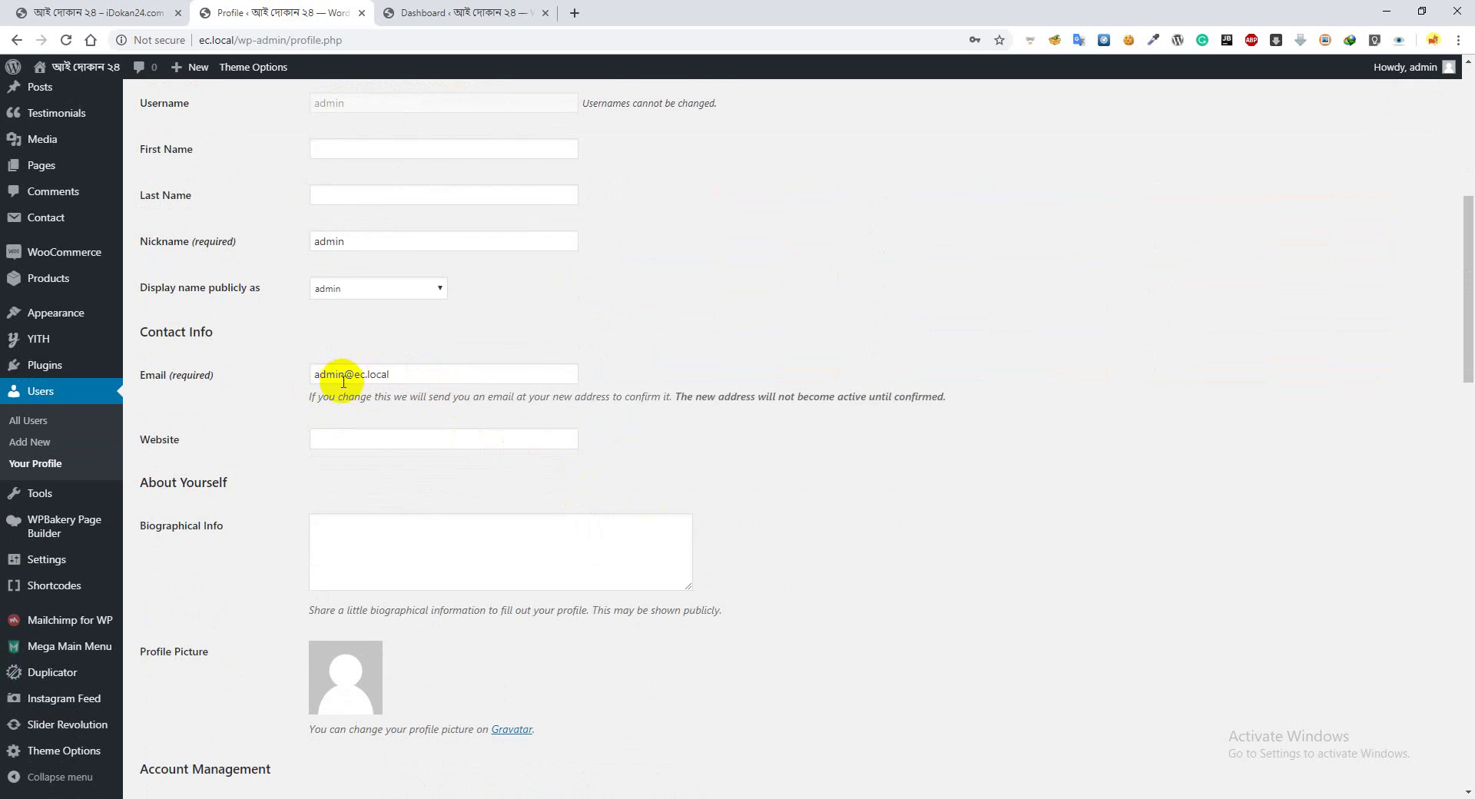
{"action": "scroll", "coordinate": [553, 395], "scroll_direction": "up", "scroll_amount": 2}
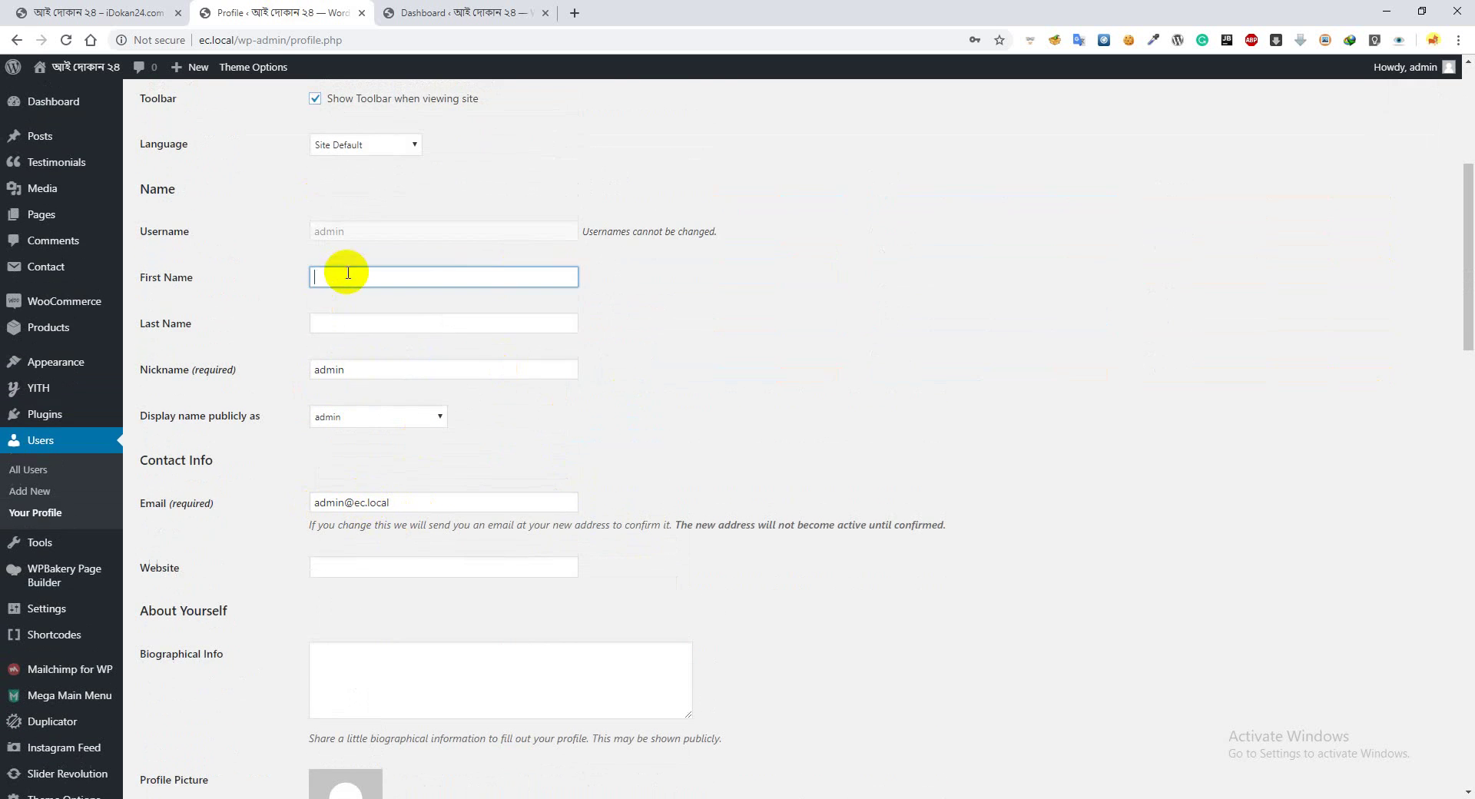
Save the profile settings with Update Profile at the bottom of the page
{"action": "left_click", "coordinate": [336, 321]}
{"action": "scroll", "coordinate": [346, 345], "scroll_direction": "down", "scroll_amount": 3}
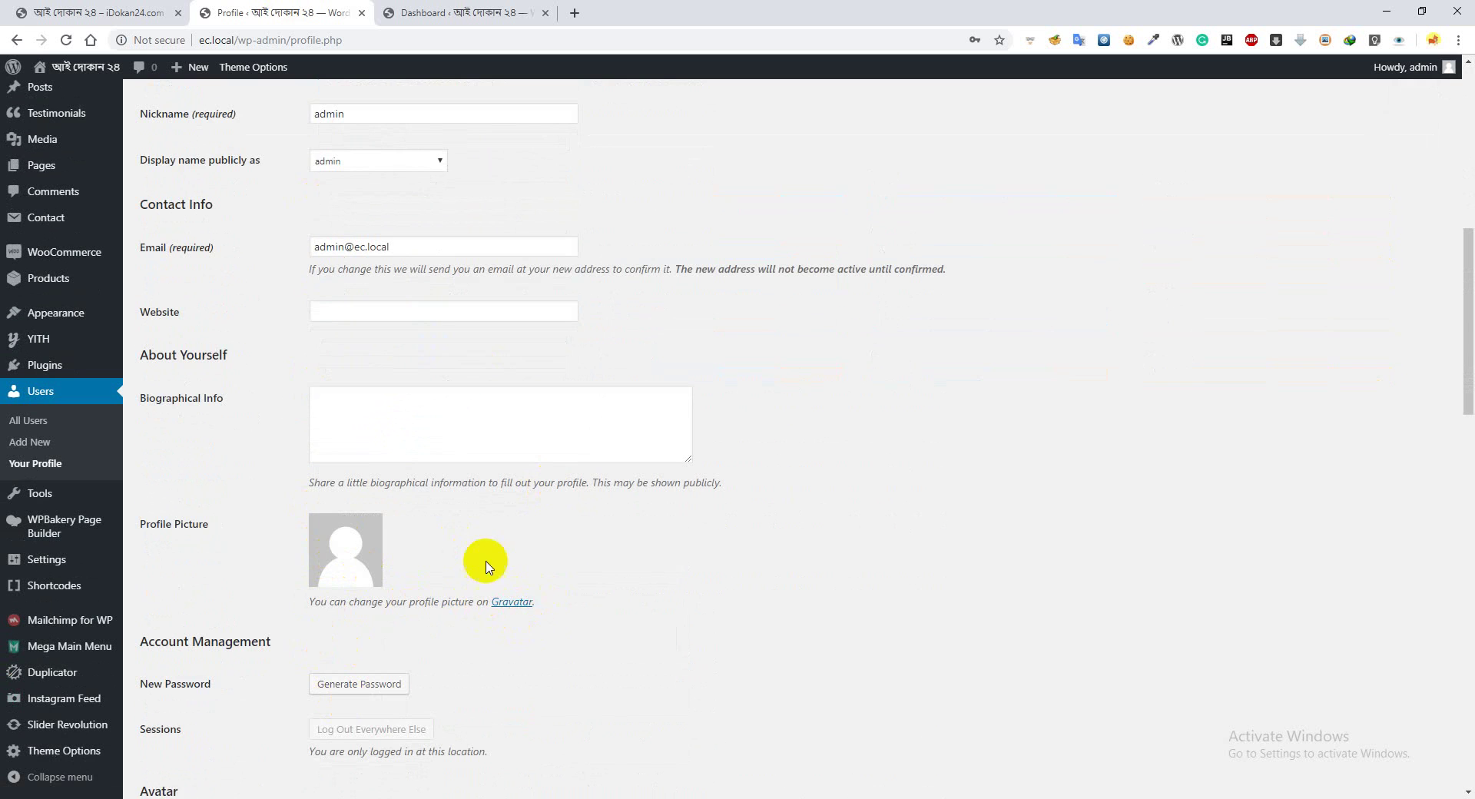
{"action": "scroll", "coordinate": [484, 563], "scroll_direction": "down", "scroll_amount": 5}
{"action": "scroll", "coordinate": [520, 496], "scroll_direction": "down", "scroll_amount": 4}
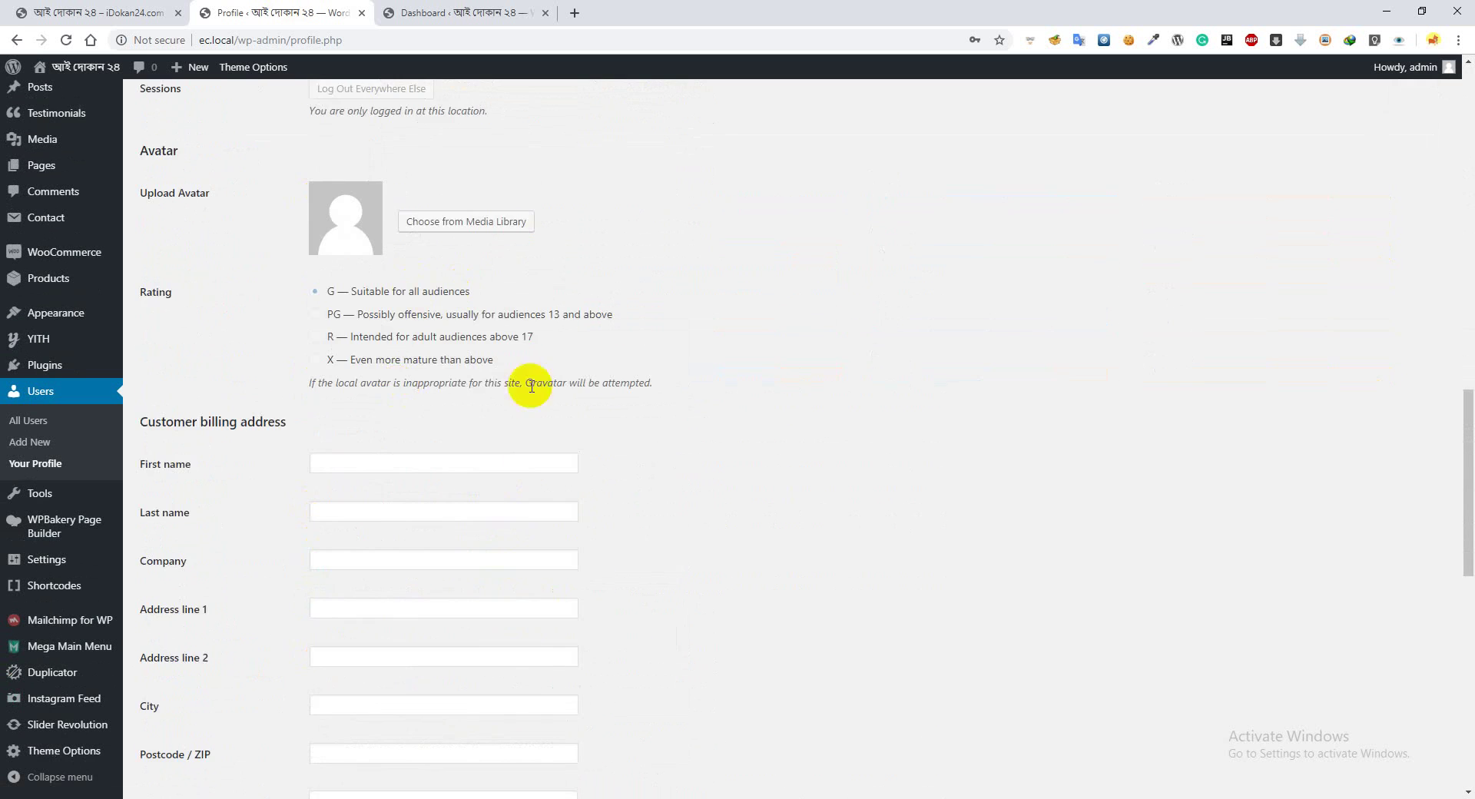
{"action": "scroll", "coordinate": [362, 352], "scroll_direction": "down", "scroll_amount": 3}
{"action": "scroll", "coordinate": [371, 378], "scroll_direction": "down", "scroll_amount": 6}
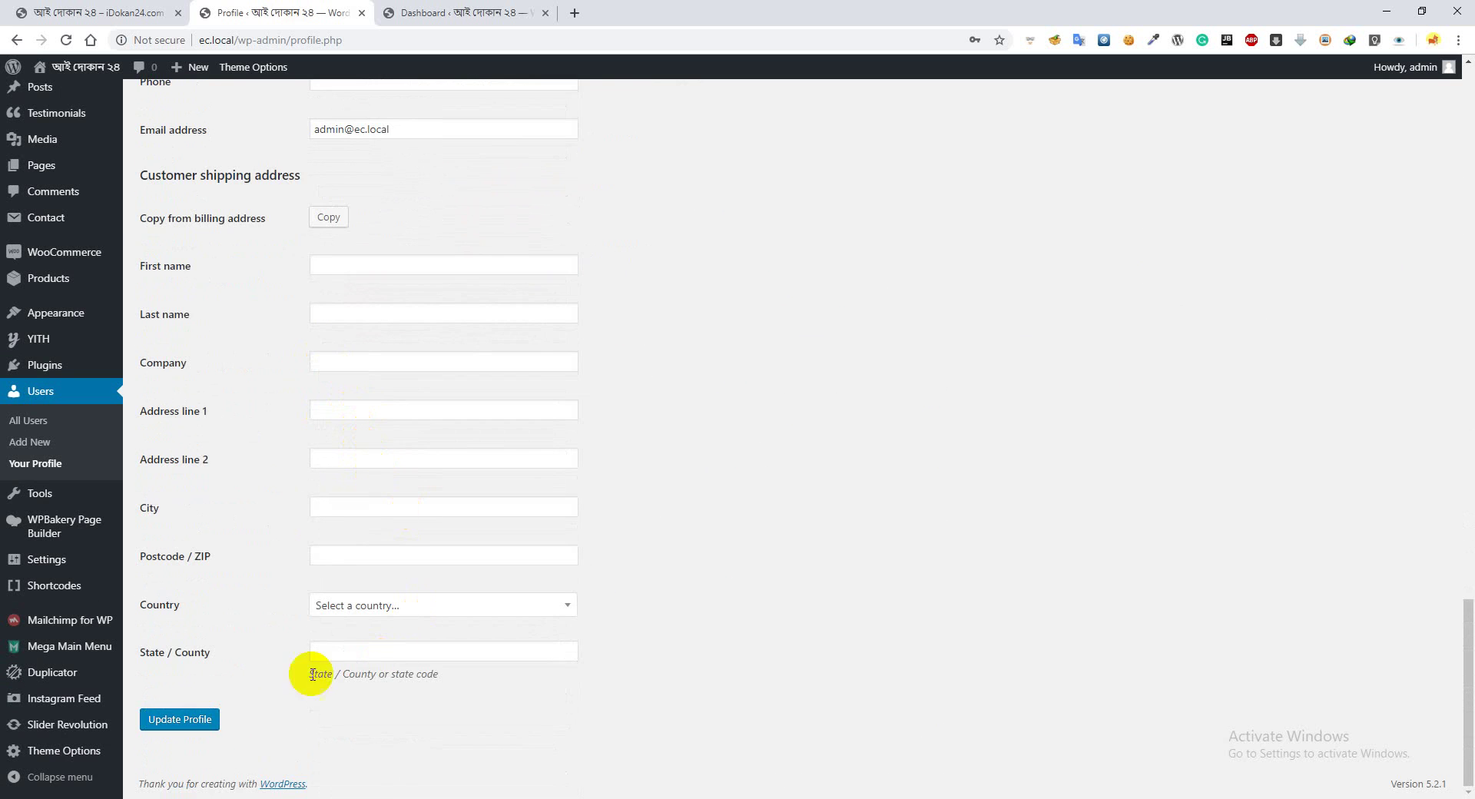
{"action": "left_click", "coordinate": [169, 727]}
{"action": "scroll", "coordinate": [384, 682], "scroll_direction": "up", "scroll_amount": 10}
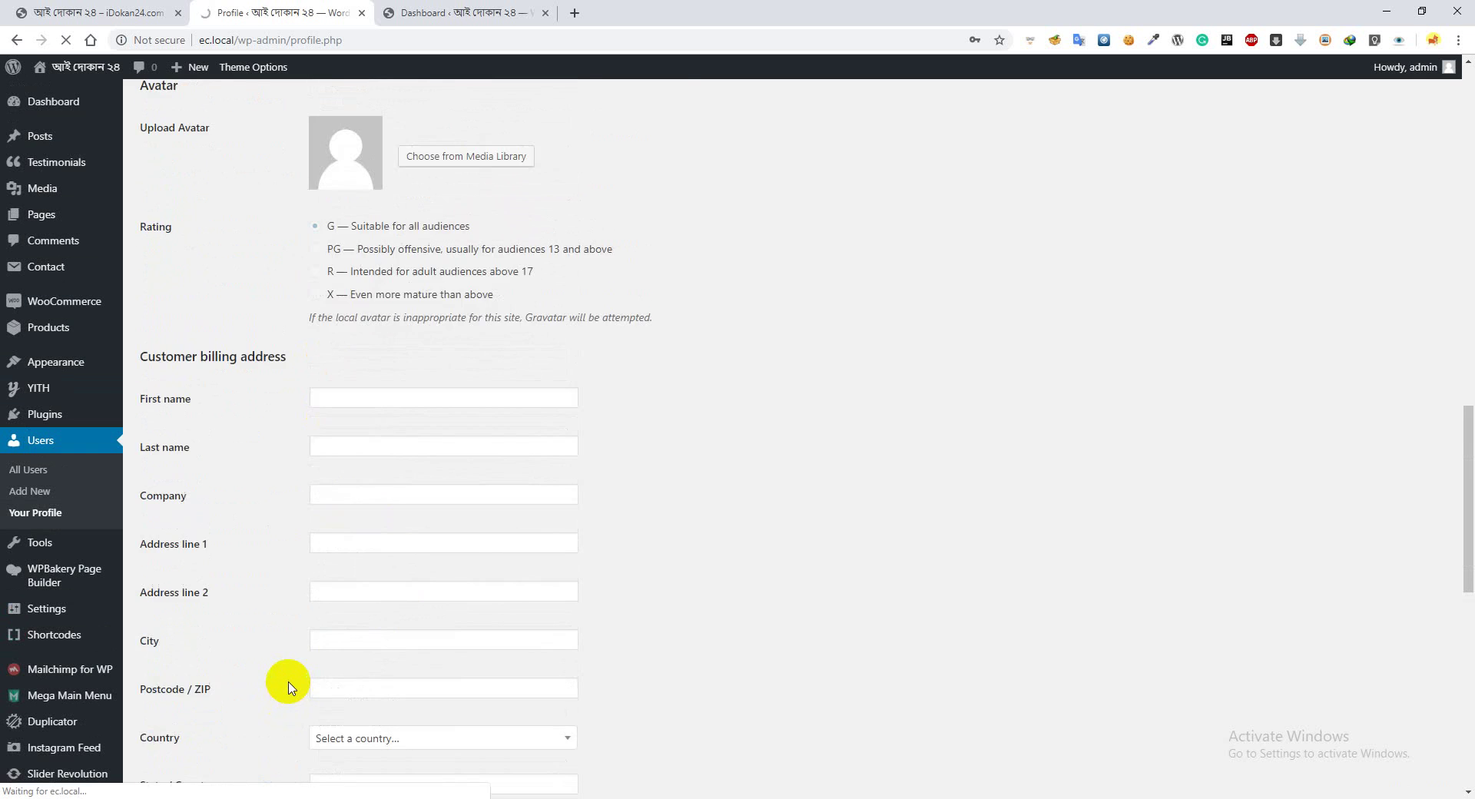
Reload the store homepage to check the restored toolbar, then return to the Profile page
{"action": "scroll", "coordinate": [288, 686], "scroll_direction": "up", "scroll_amount": 5}
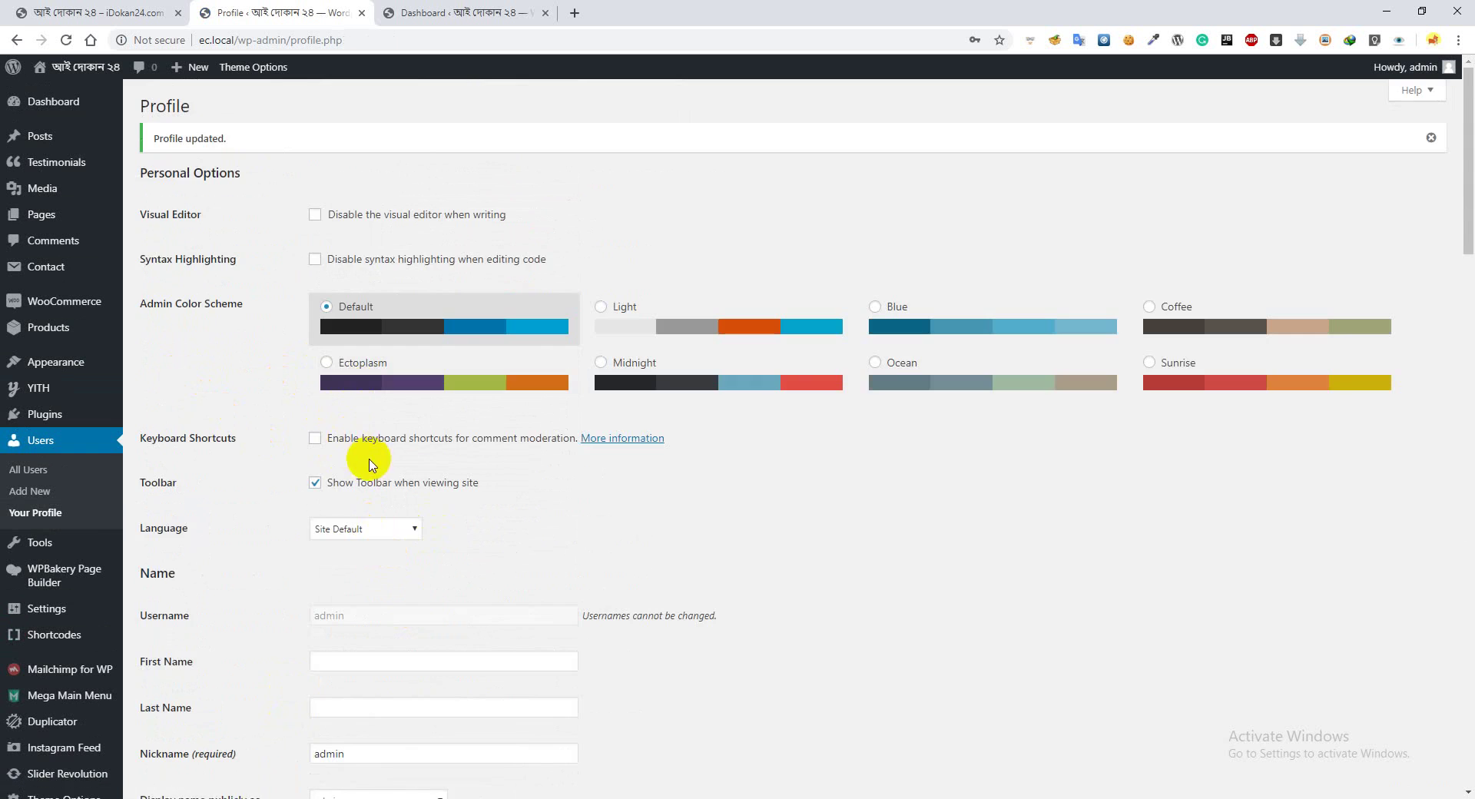
{"action": "scroll", "coordinate": [382, 473], "scroll_direction": "down", "scroll_amount": 2}
{"action": "scroll", "coordinate": [382, 473], "scroll_direction": "down", "scroll_amount": 9}
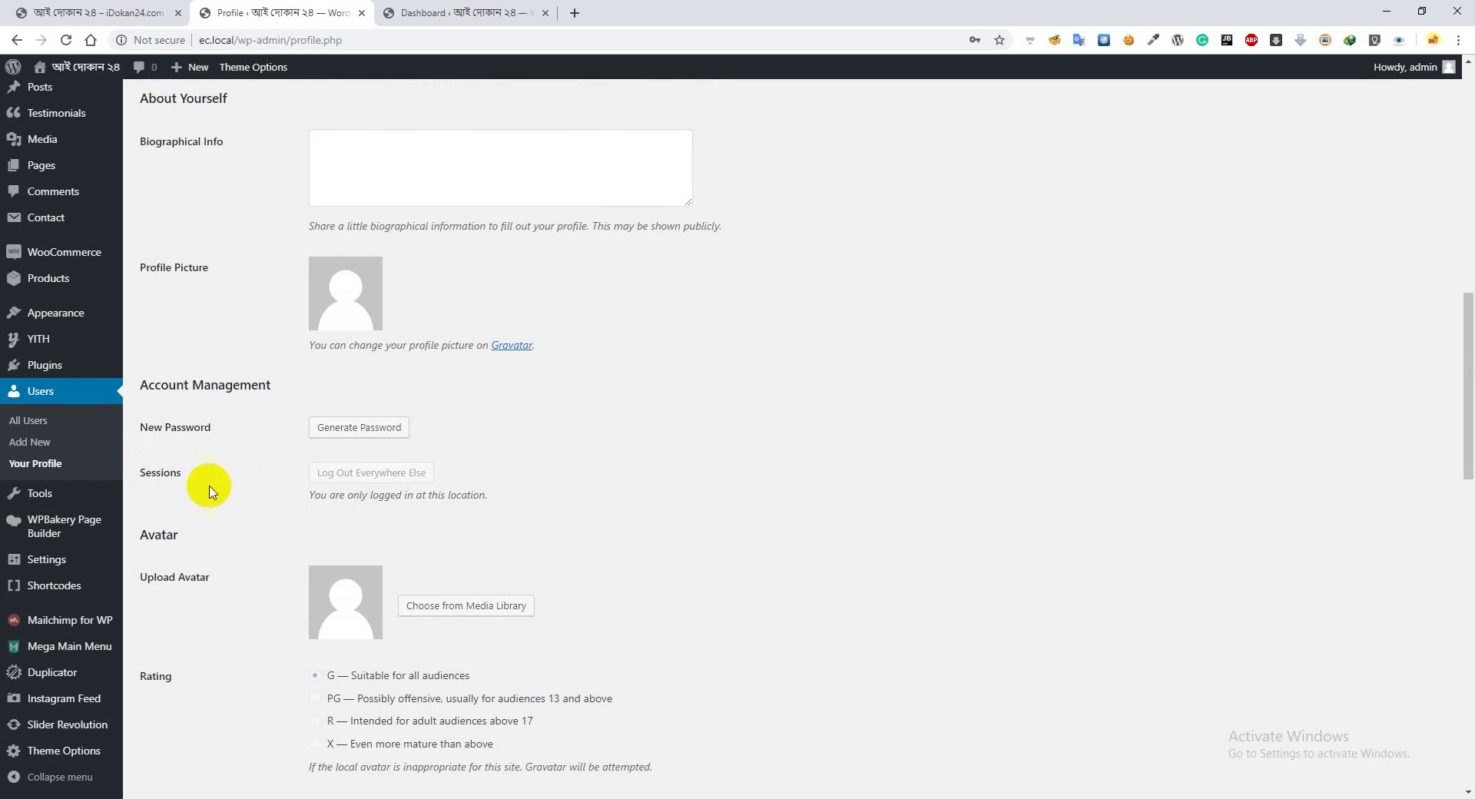
{"action": "left_click", "coordinate": [68, 12]}
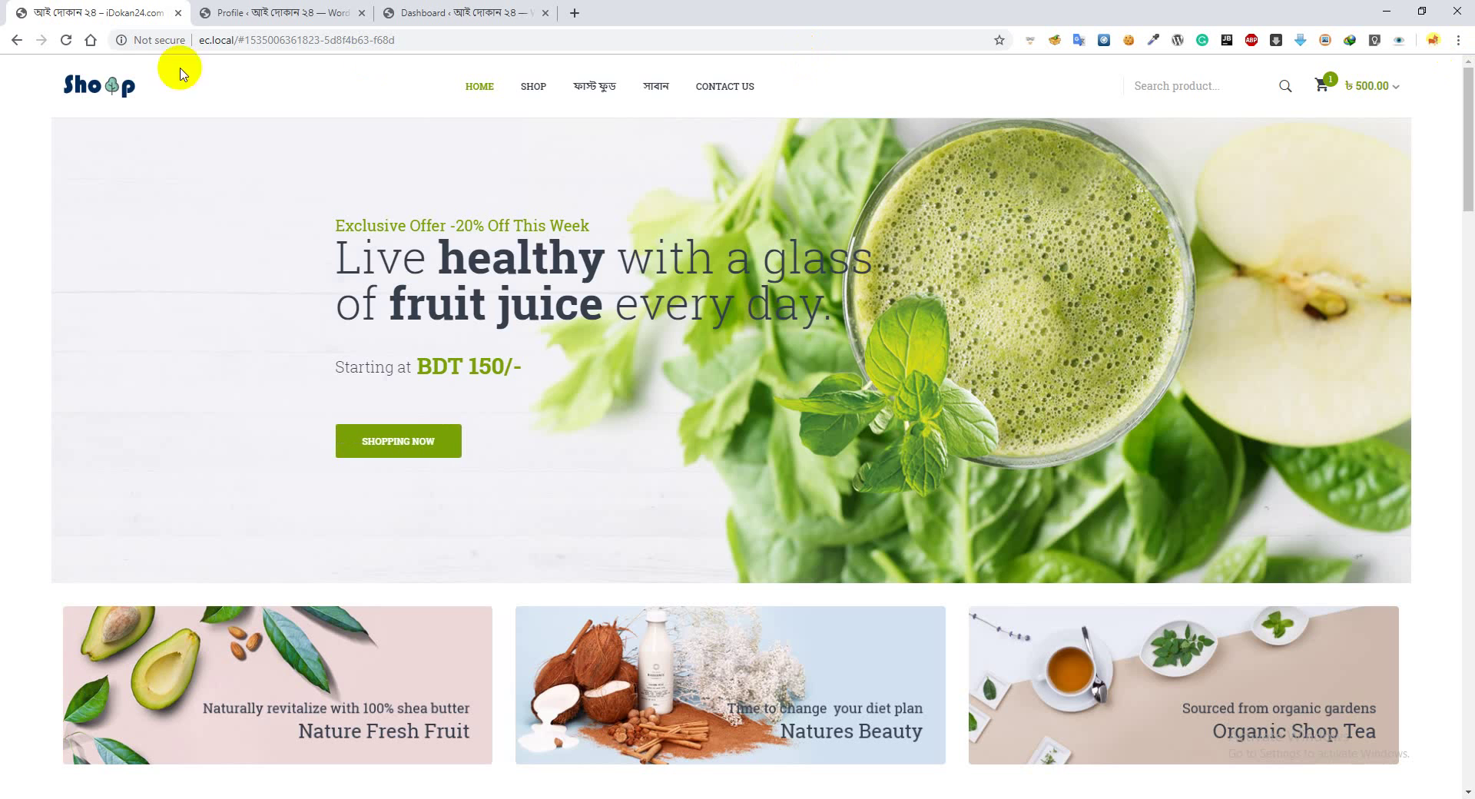
{"action": "left_click", "coordinate": [67, 40]}
{"action": "left_click", "coordinate": [280, 12]}
{"action": "scroll", "coordinate": [464, 283], "scroll_direction": "up", "scroll_amount": 10}
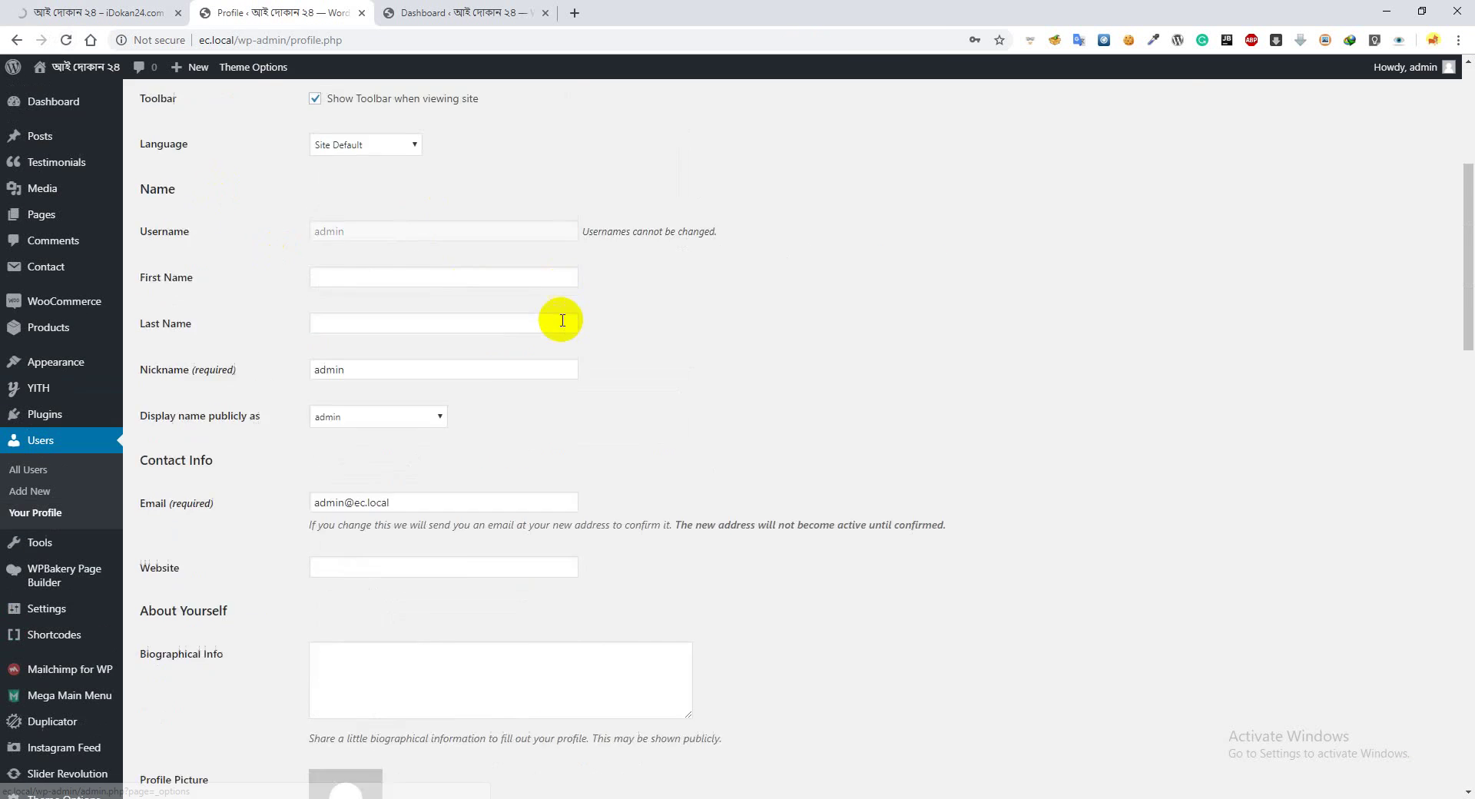
{"action": "scroll", "coordinate": [548, 343], "scroll_direction": "up", "scroll_amount": 2}
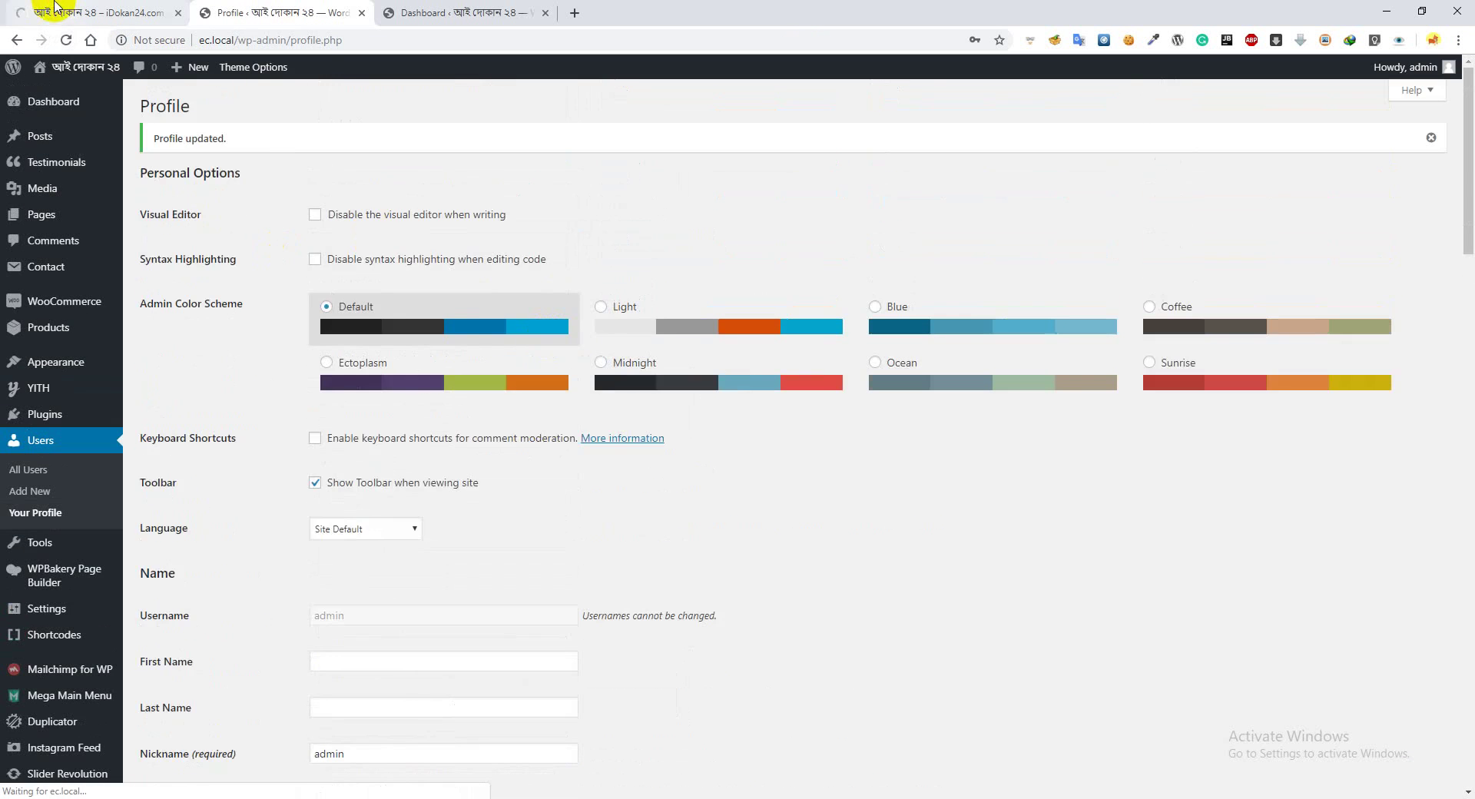
{"action": "left_click", "coordinate": [56, 6]}
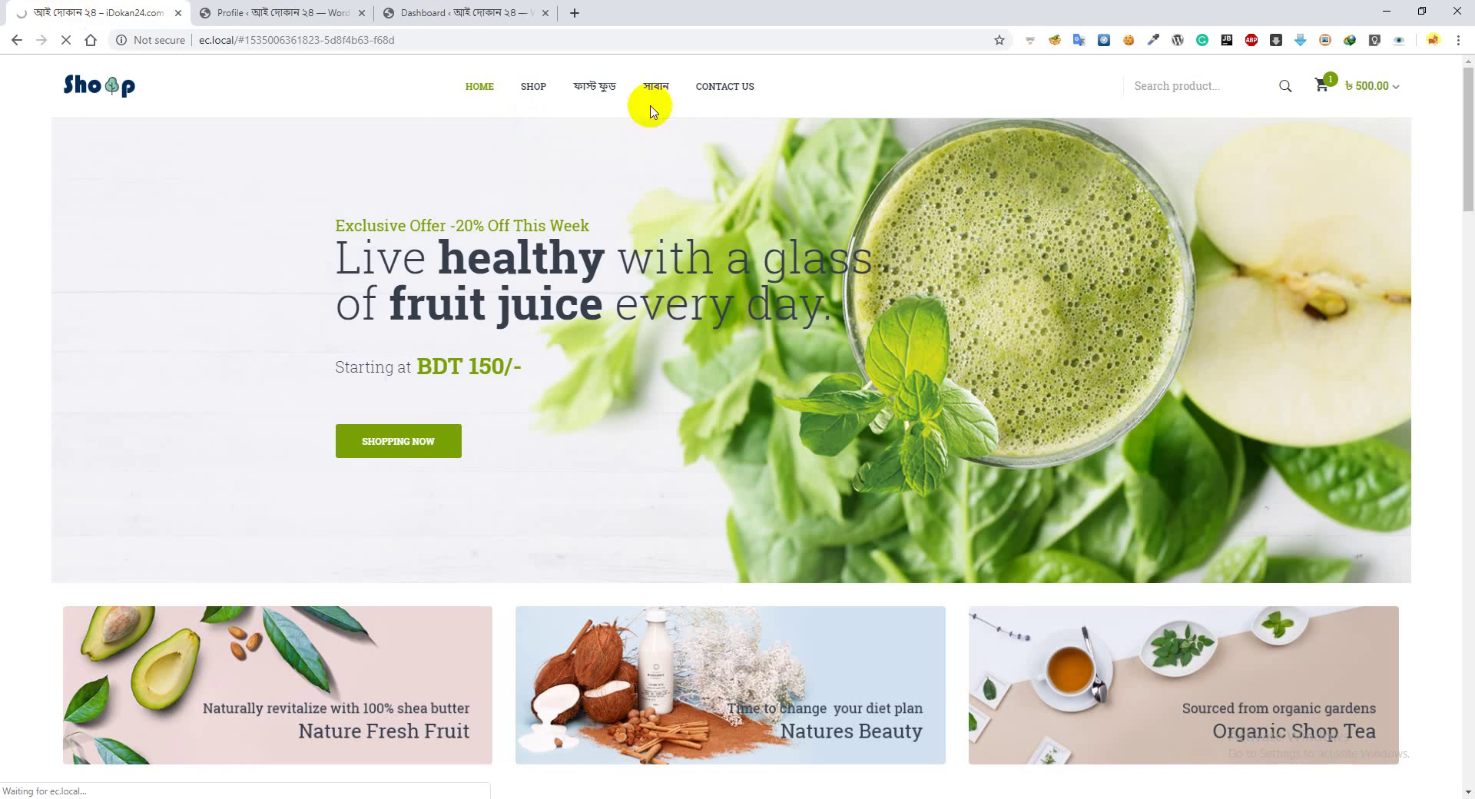
{"action": "left_click", "coordinate": [238, 21]}
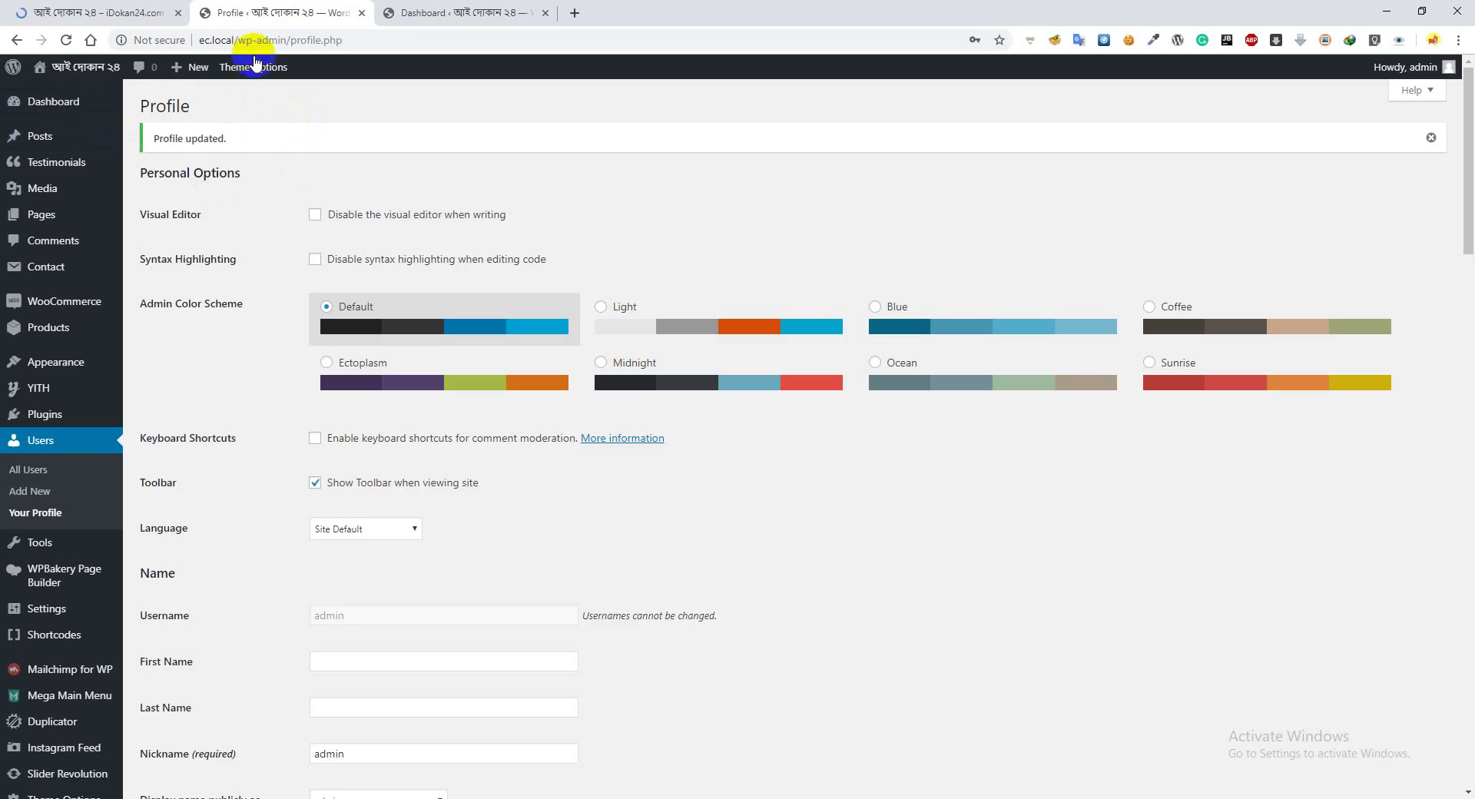
{"action": "left_click_drag", "start_coordinate": [291, 40], "coordinate": [237, 40]}
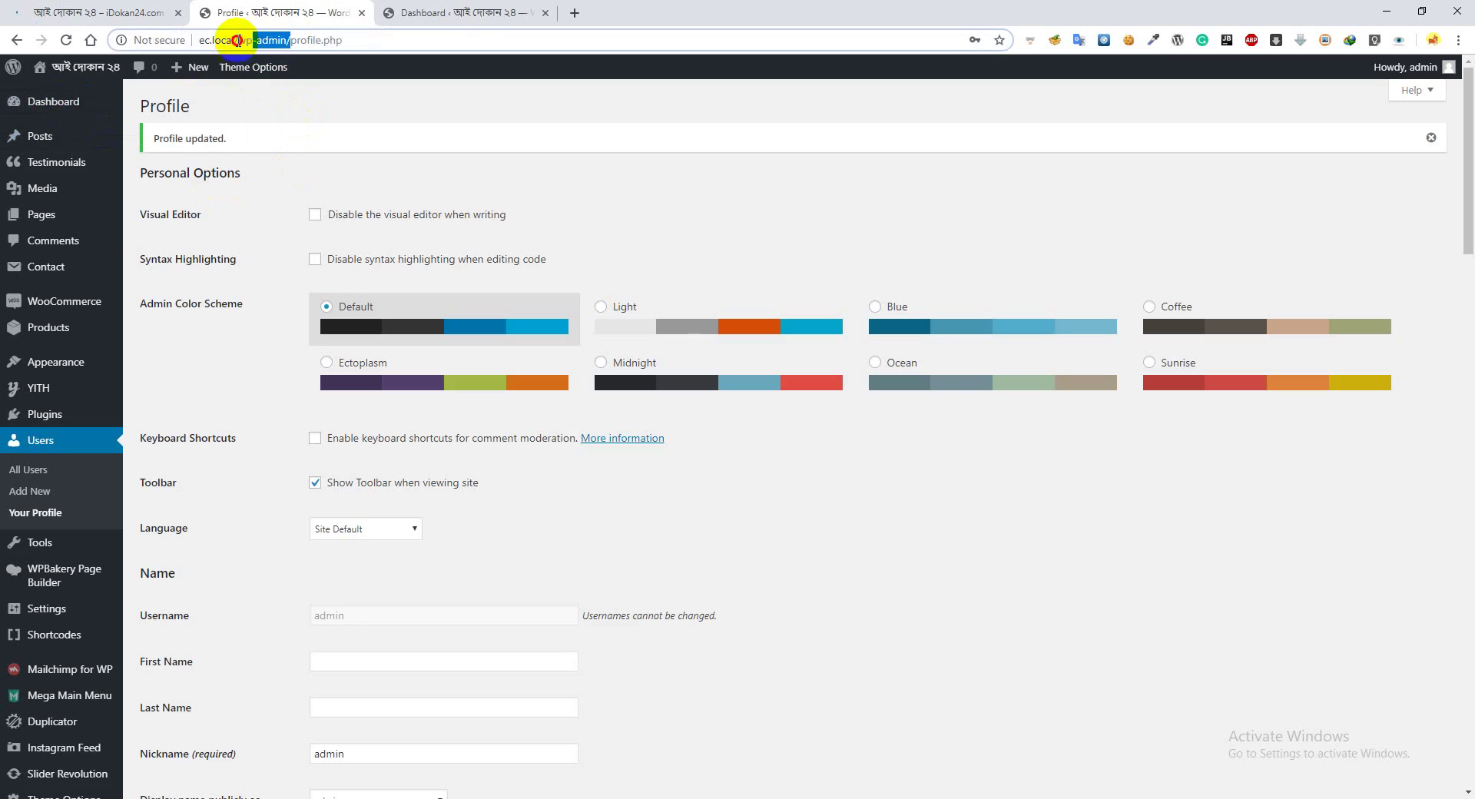
{"action": "left_click", "coordinate": [533, 110]}
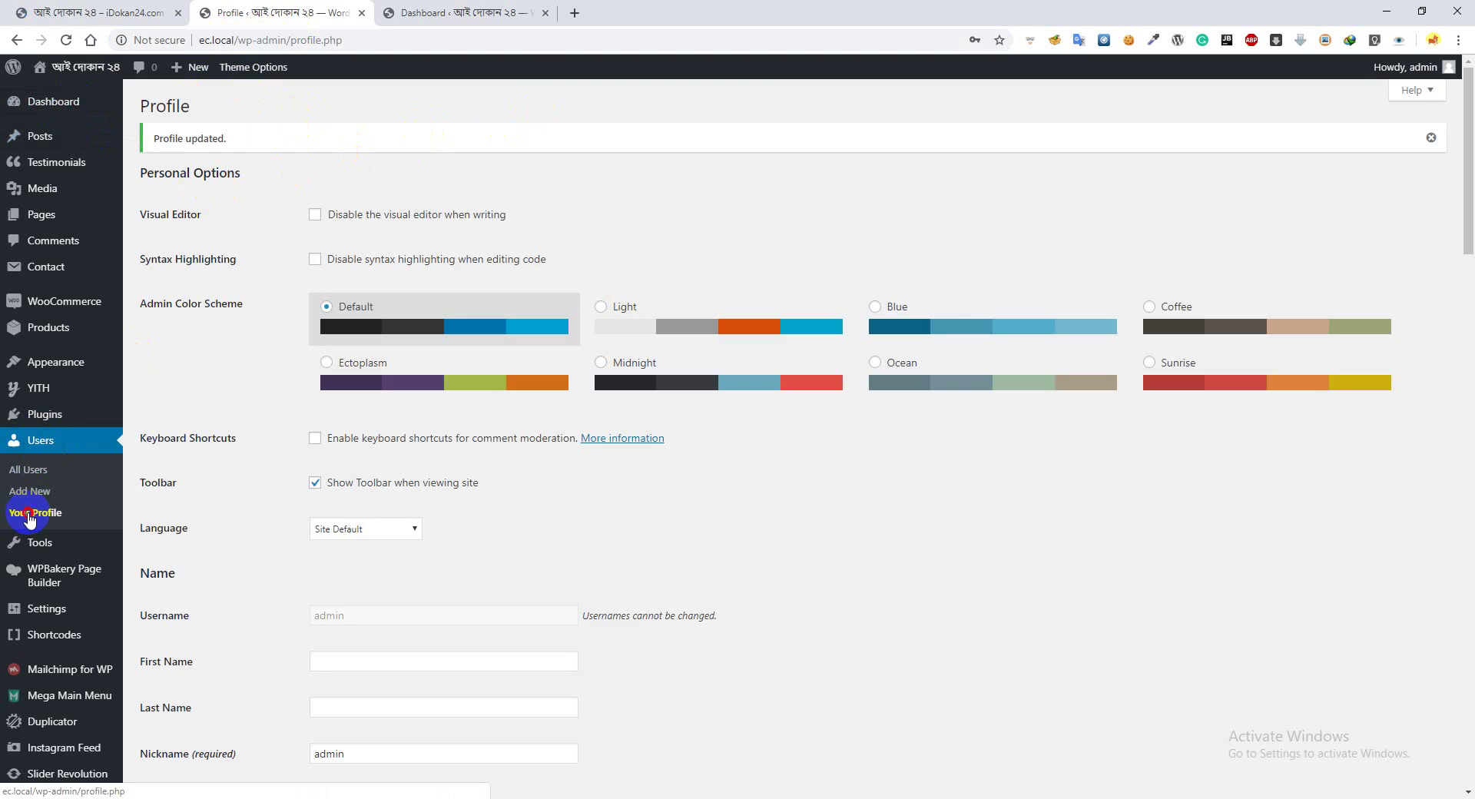
Reopen the admin profile from the account menu and scroll to Account Management
{"action": "left_click", "coordinate": [61, 11]}
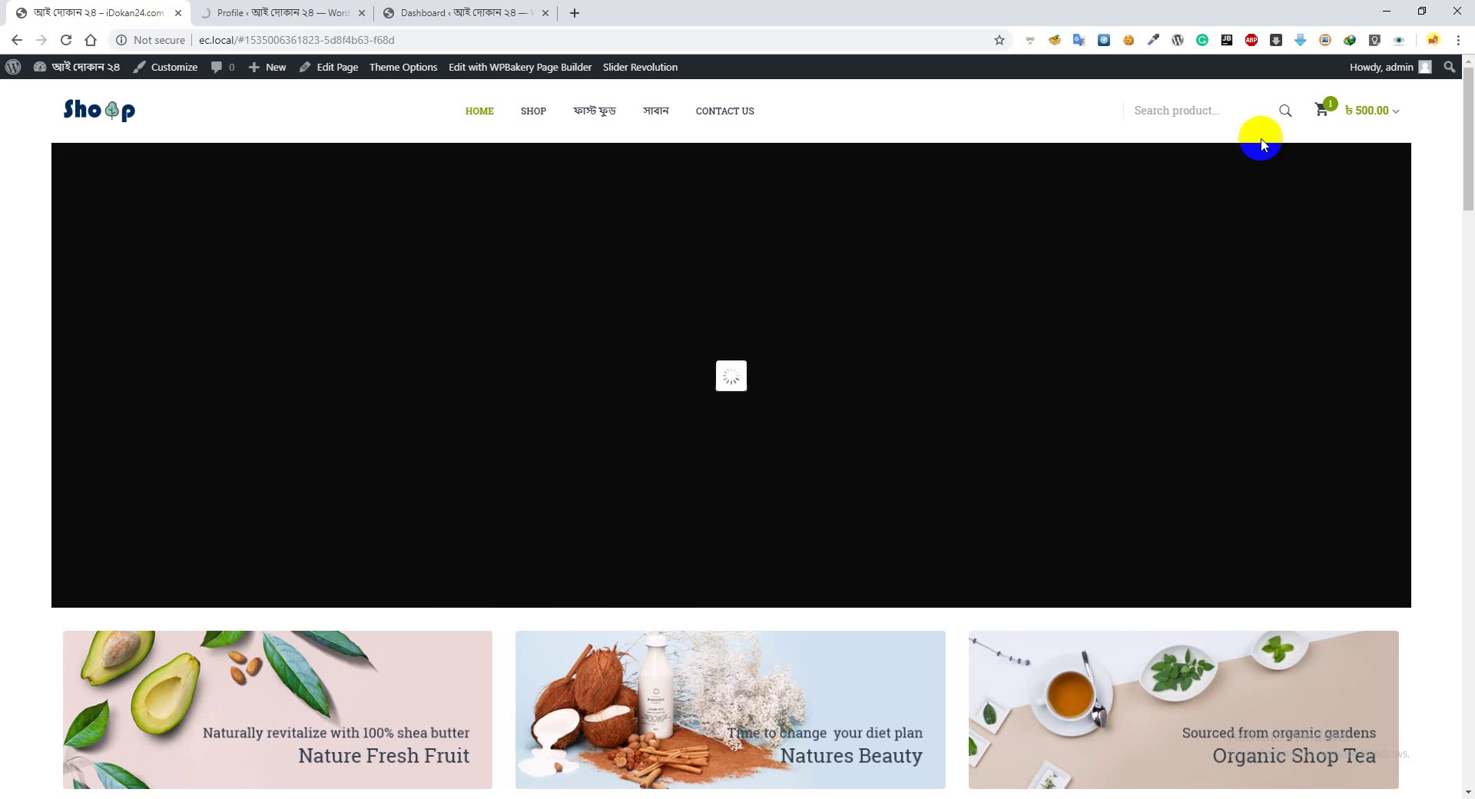
{"action": "left_click", "coordinate": [1388, 67]}
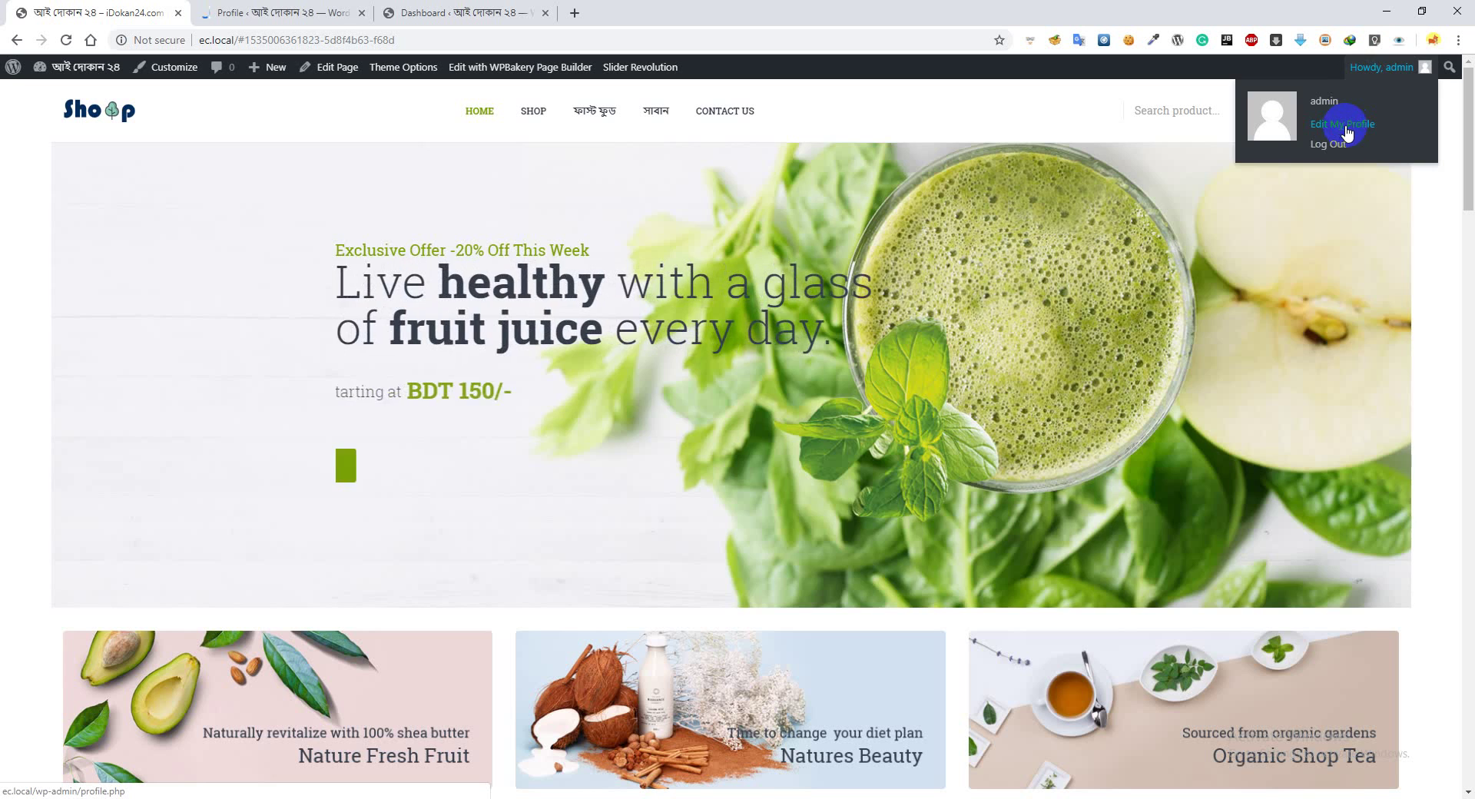
{"action": "left_click", "coordinate": [319, 13]}
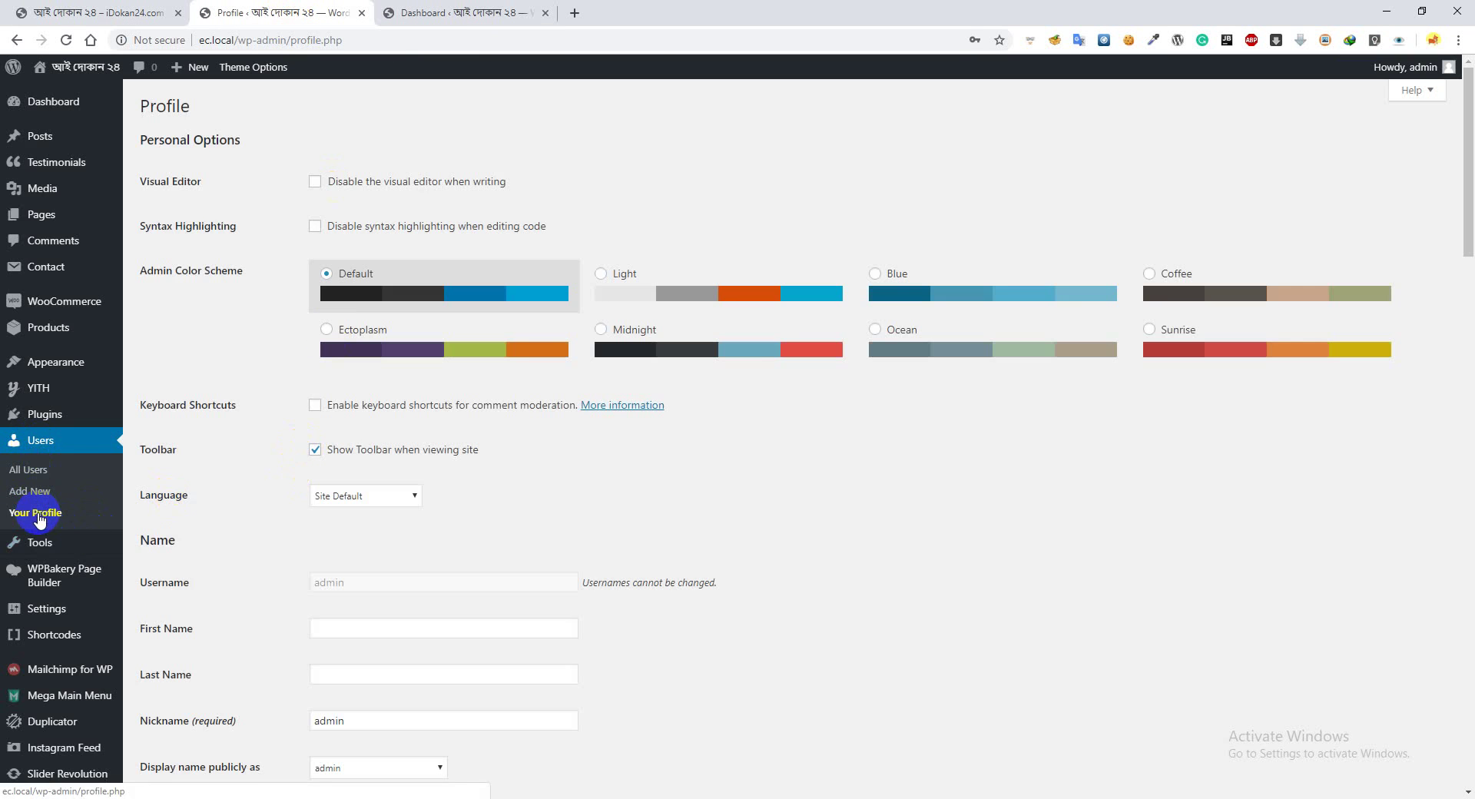
{"action": "scroll", "coordinate": [567, 522], "scroll_direction": "down", "scroll_amount": 9}
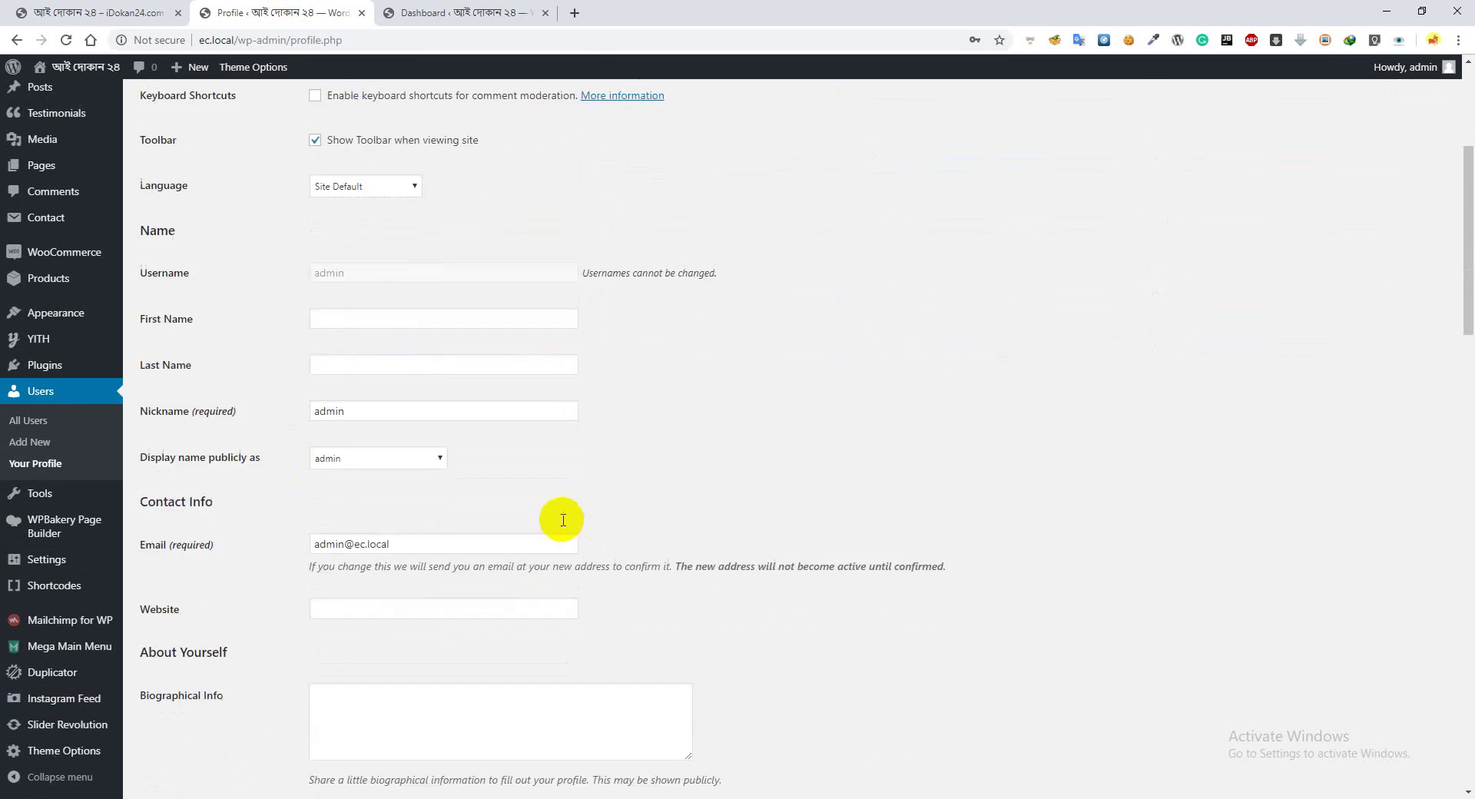
{"action": "scroll", "coordinate": [400, 405], "scroll_direction": "down", "scroll_amount": 3}
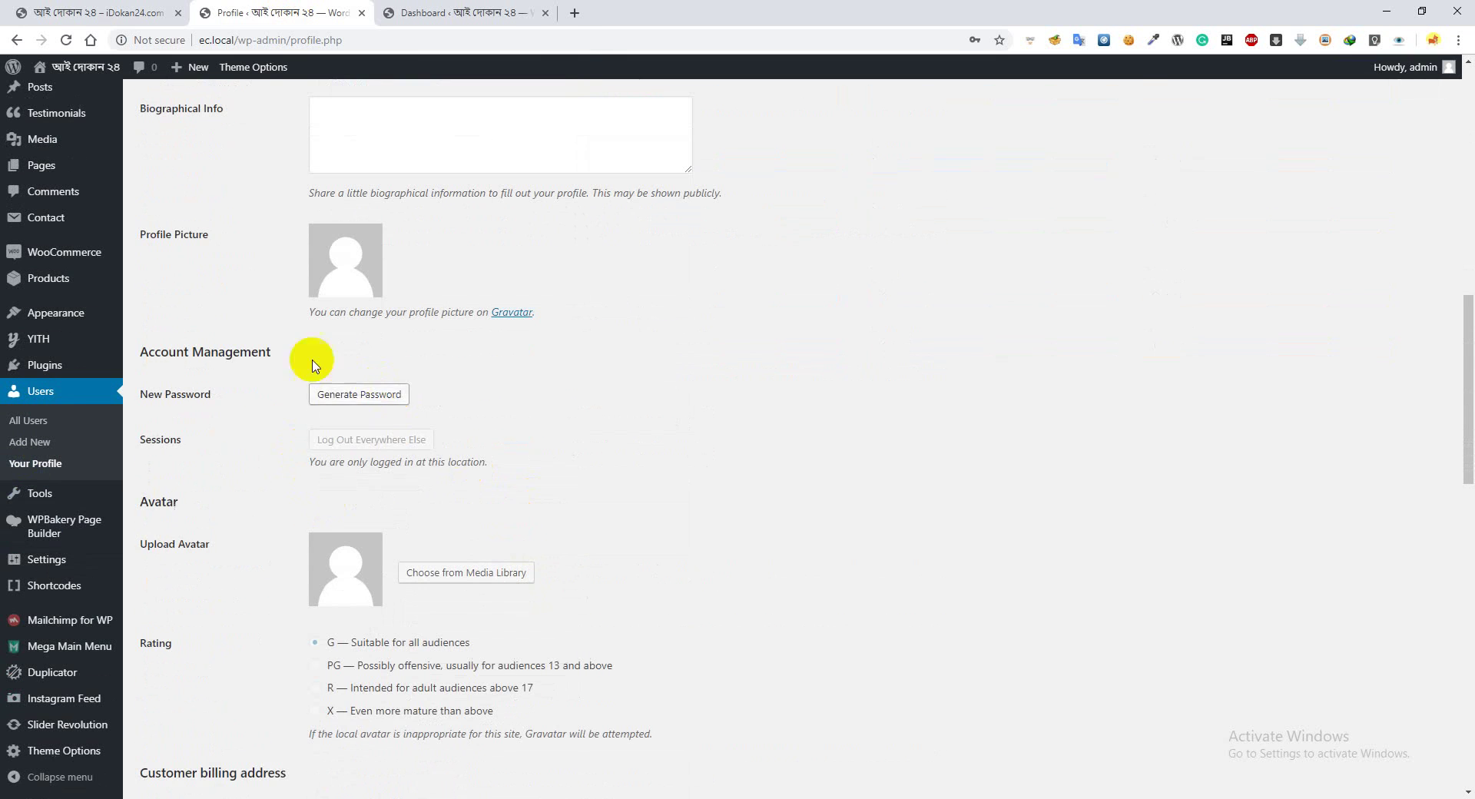
Generate a new password, then overwrite it with a custom Strong-rated password
{"action": "left_click", "coordinate": [352, 397]}
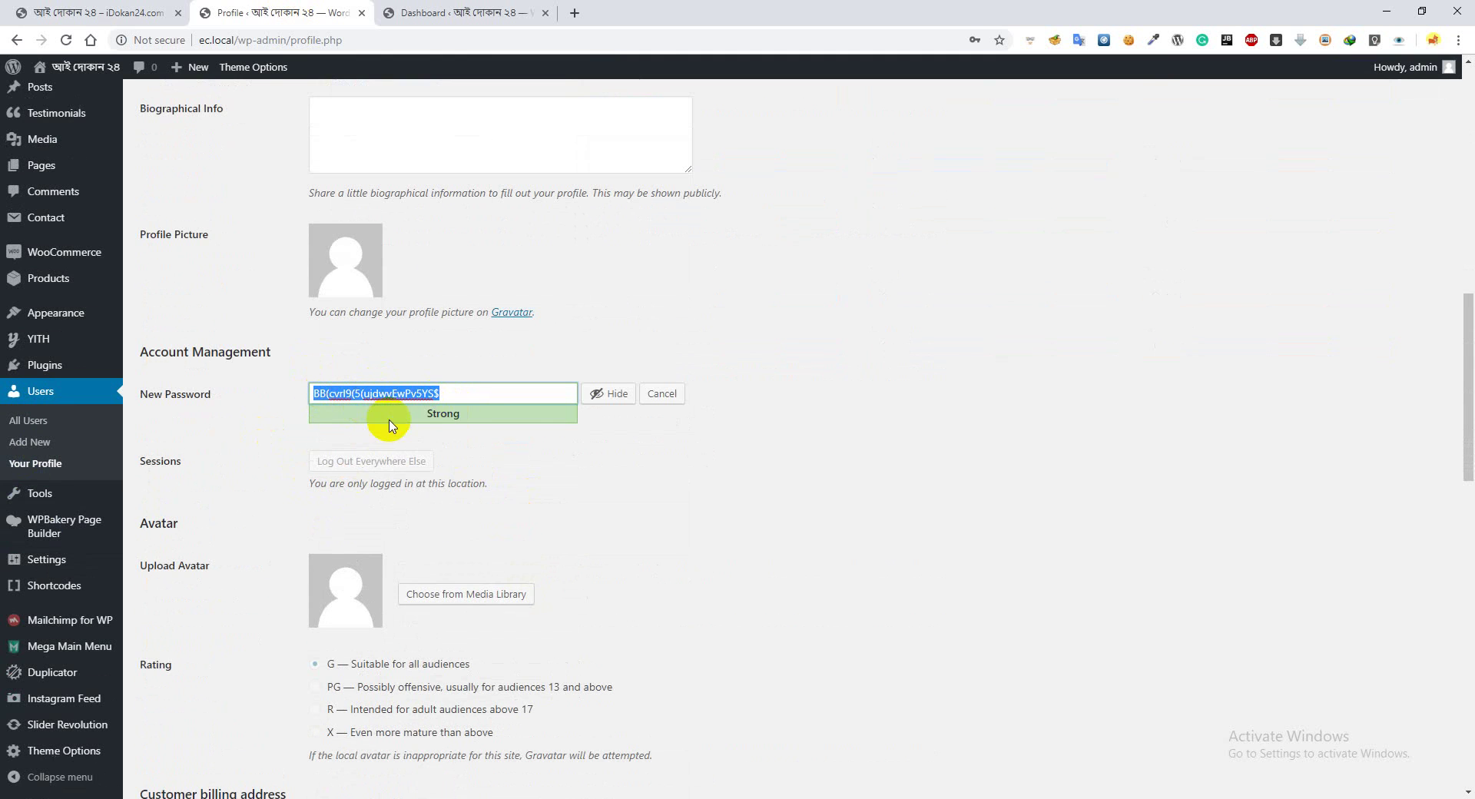
{"action": "left_click", "coordinate": [470, 421]}
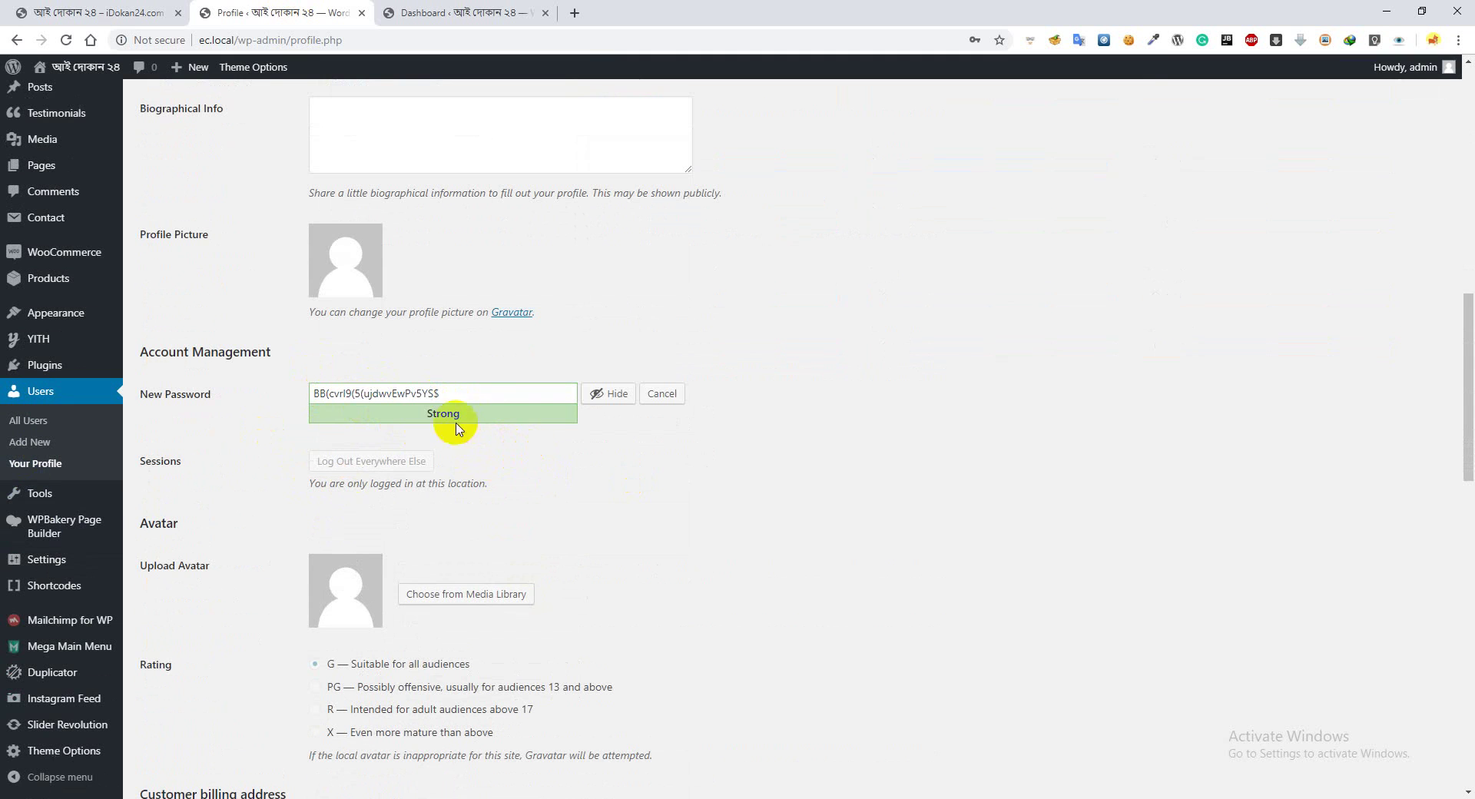
{"action": "left_click", "coordinate": [448, 393]}
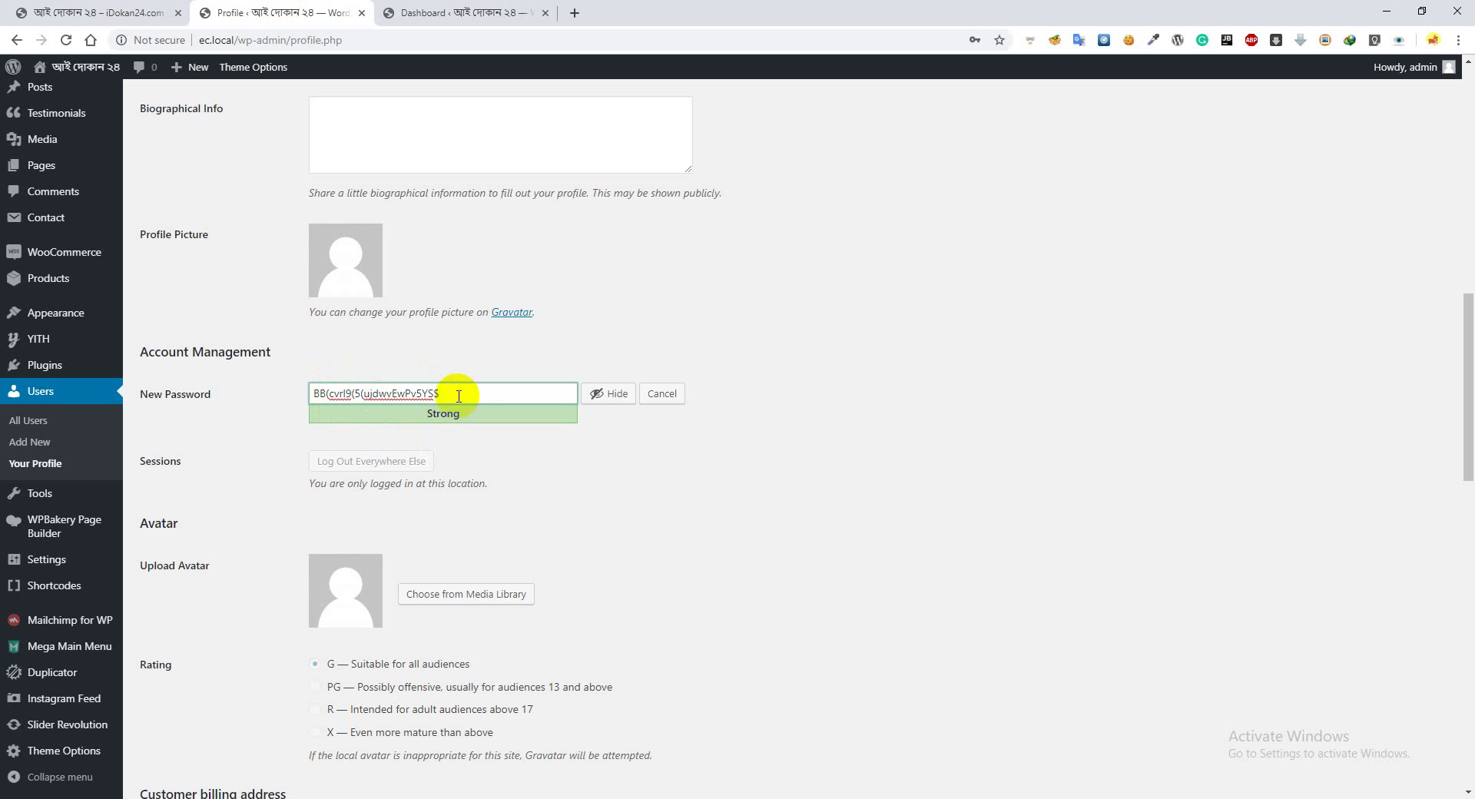
{"action": "left_click_drag", "start_coordinate": [469, 391], "coordinate": [290, 391]}
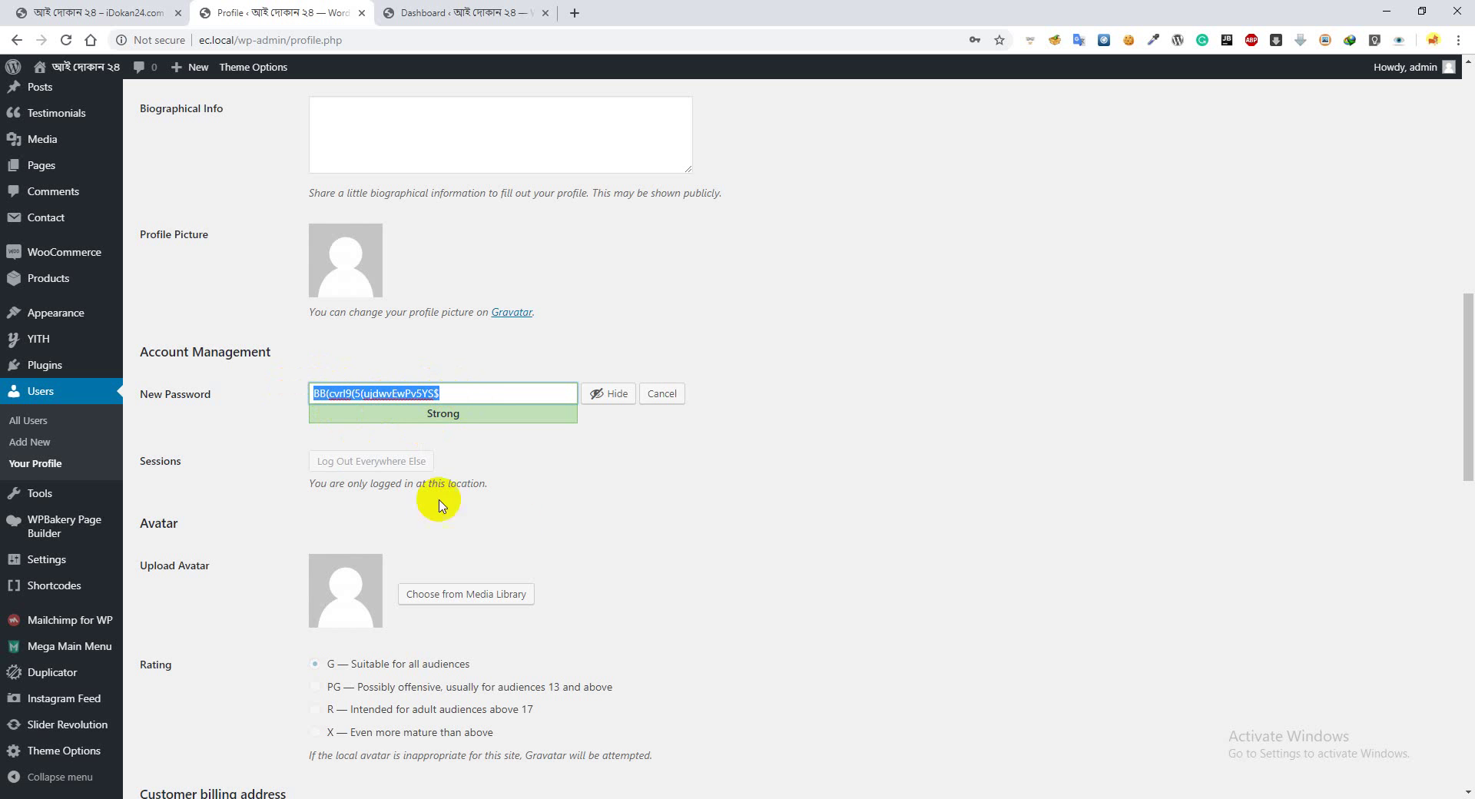
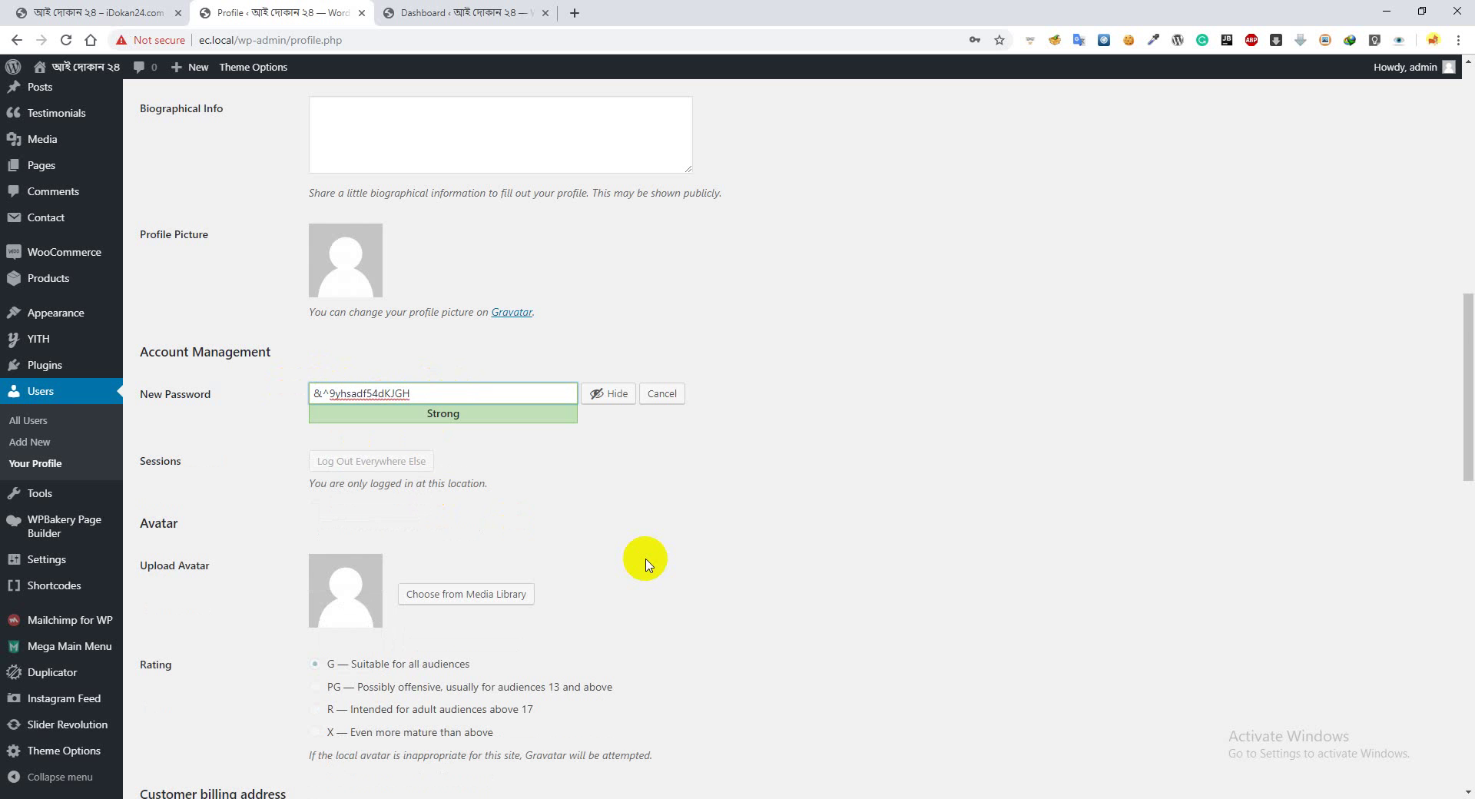
{"action": "scroll", "coordinate": [522, 485], "scroll_direction": "down", "scroll_amount": 12}
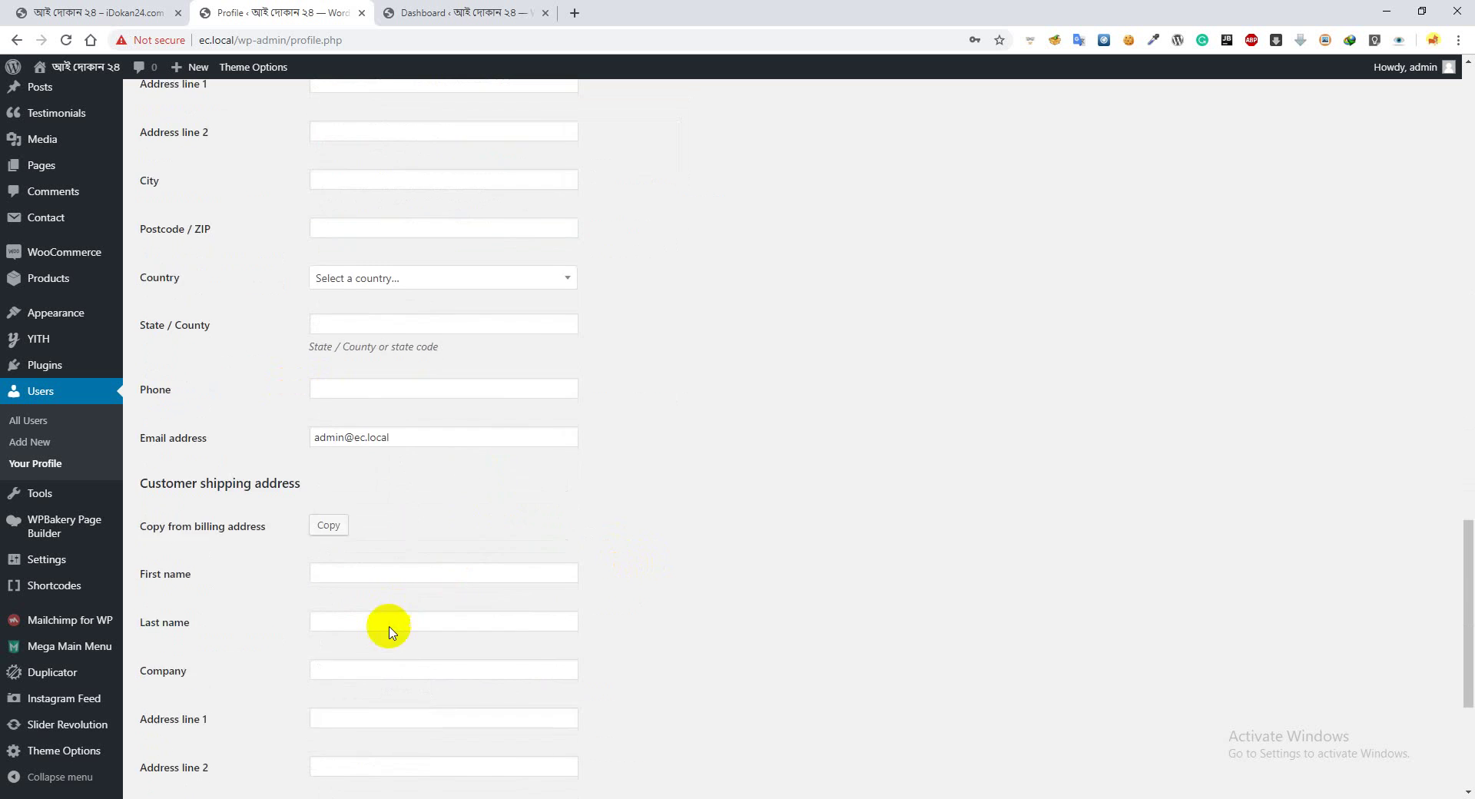
{"action": "scroll", "coordinate": [389, 631], "scroll_direction": "down", "scroll_amount": 4}
{"action": "scroll", "coordinate": [803, 522], "scroll_direction": "up", "scroll_amount": 5}
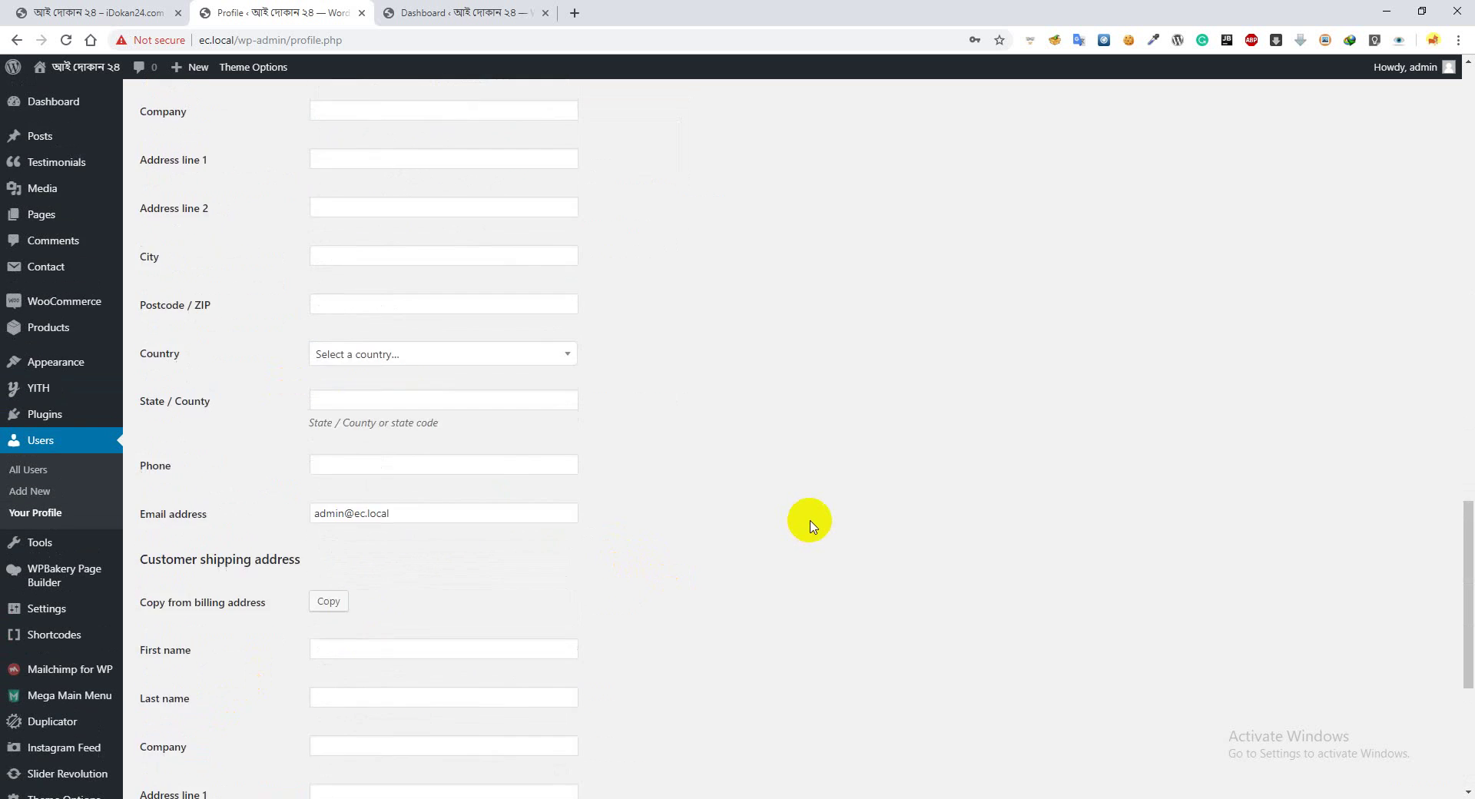
{"action": "scroll", "coordinate": [812, 524], "scroll_direction": "up", "scroll_amount": 7}
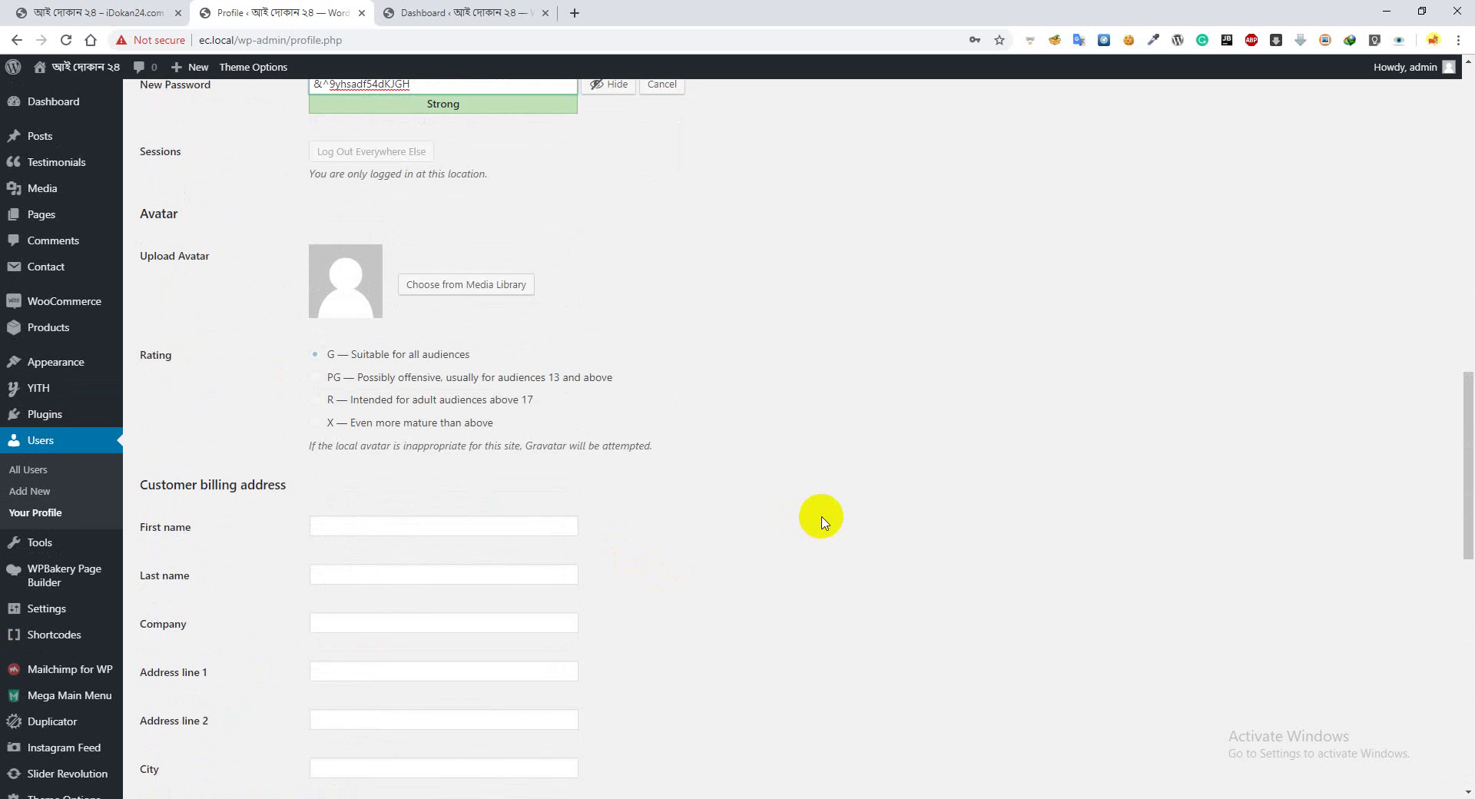
{"action": "scroll", "coordinate": [825, 522], "scroll_direction": "up", "scroll_amount": 3}
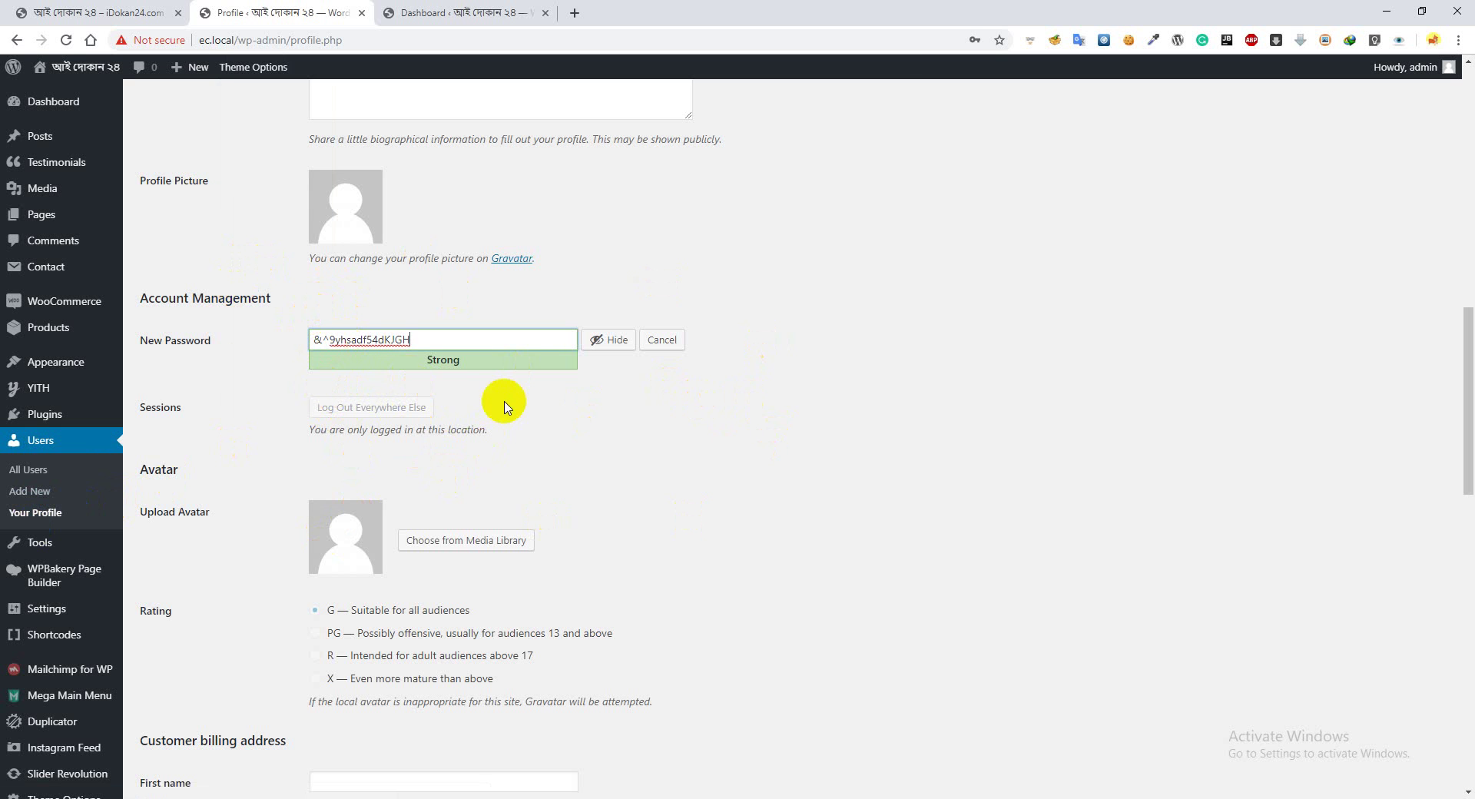
Leave the profile page for All Users and close the extra Dashboard tab
{"action": "left_click", "coordinate": [35, 471]}
{"action": "left_click", "coordinate": [810, 127]}
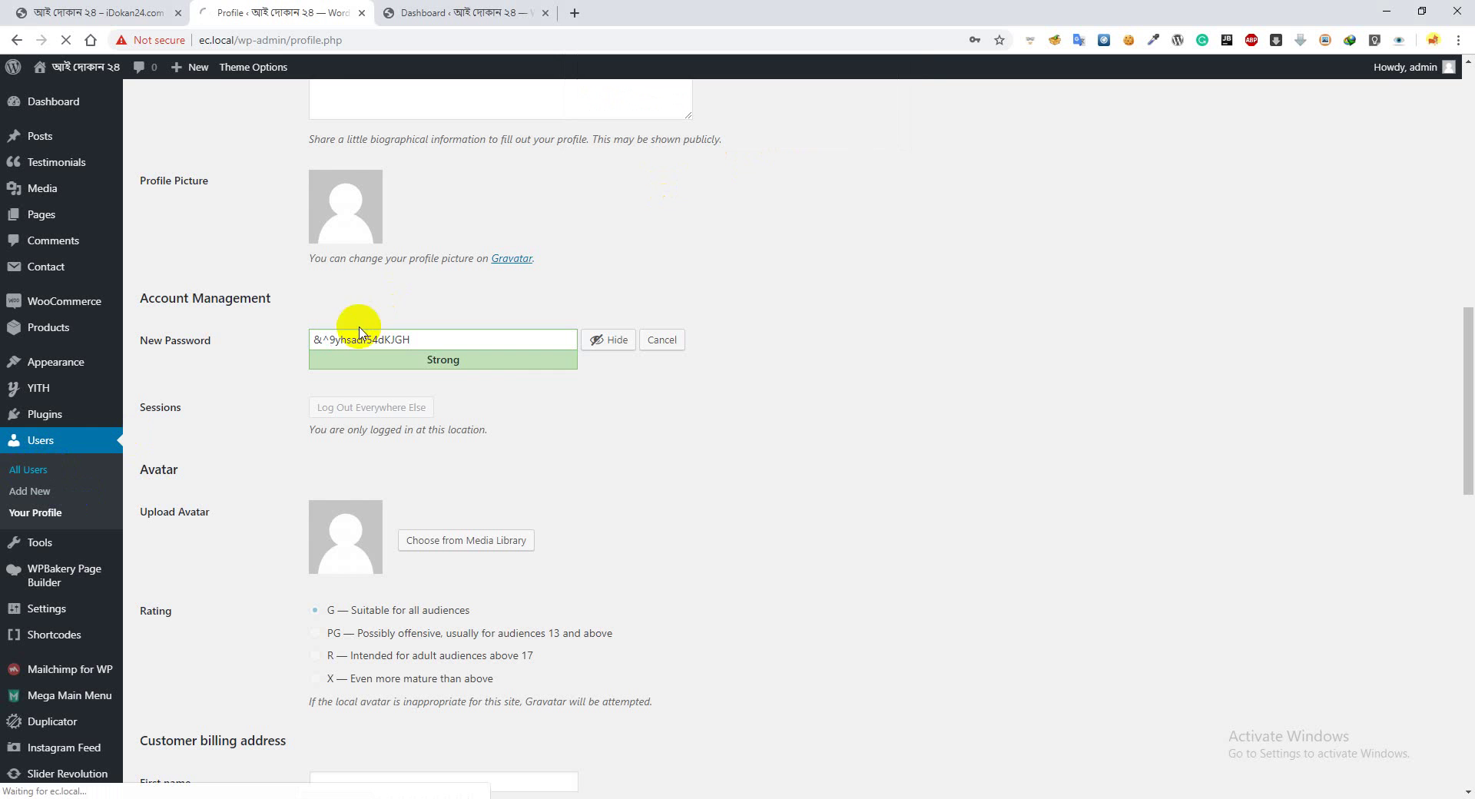
{"action": "left_click", "coordinate": [544, 12]}
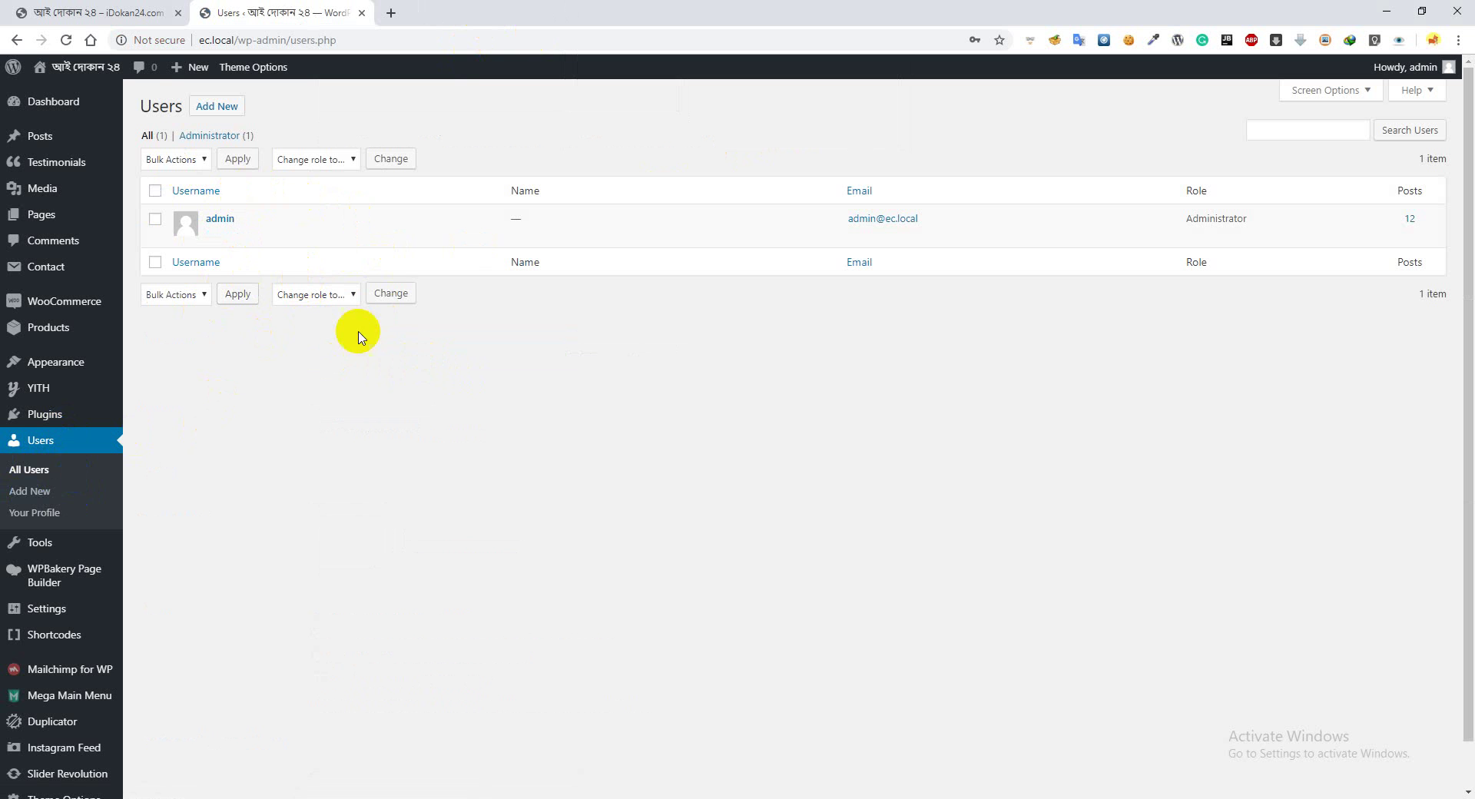
{"action": "left_click", "coordinate": [130, 11]}
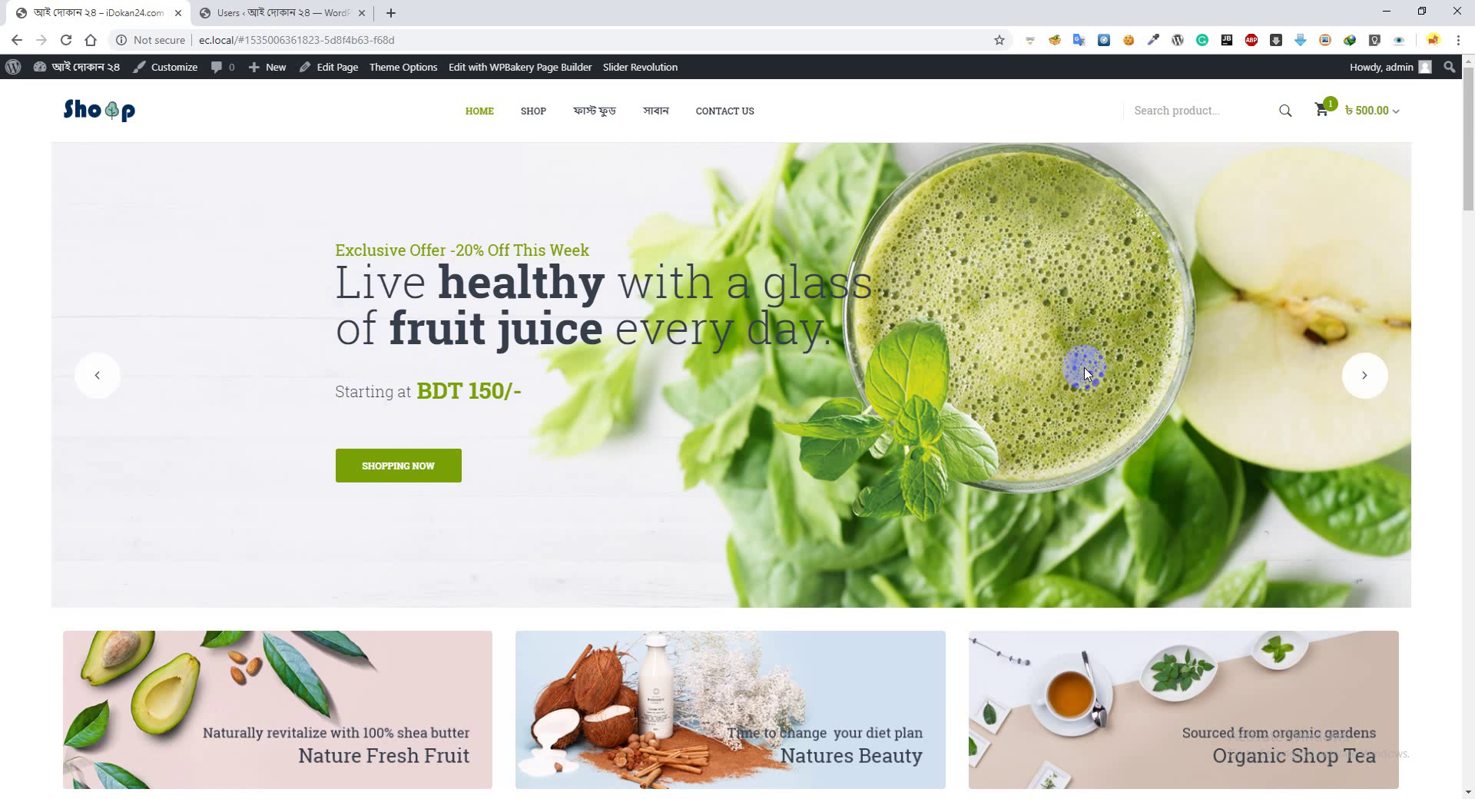
{"action": "scroll", "coordinate": [451, 388], "scroll_direction": "down", "scroll_amount": 5}
{"action": "left_click", "coordinate": [244, 14]}
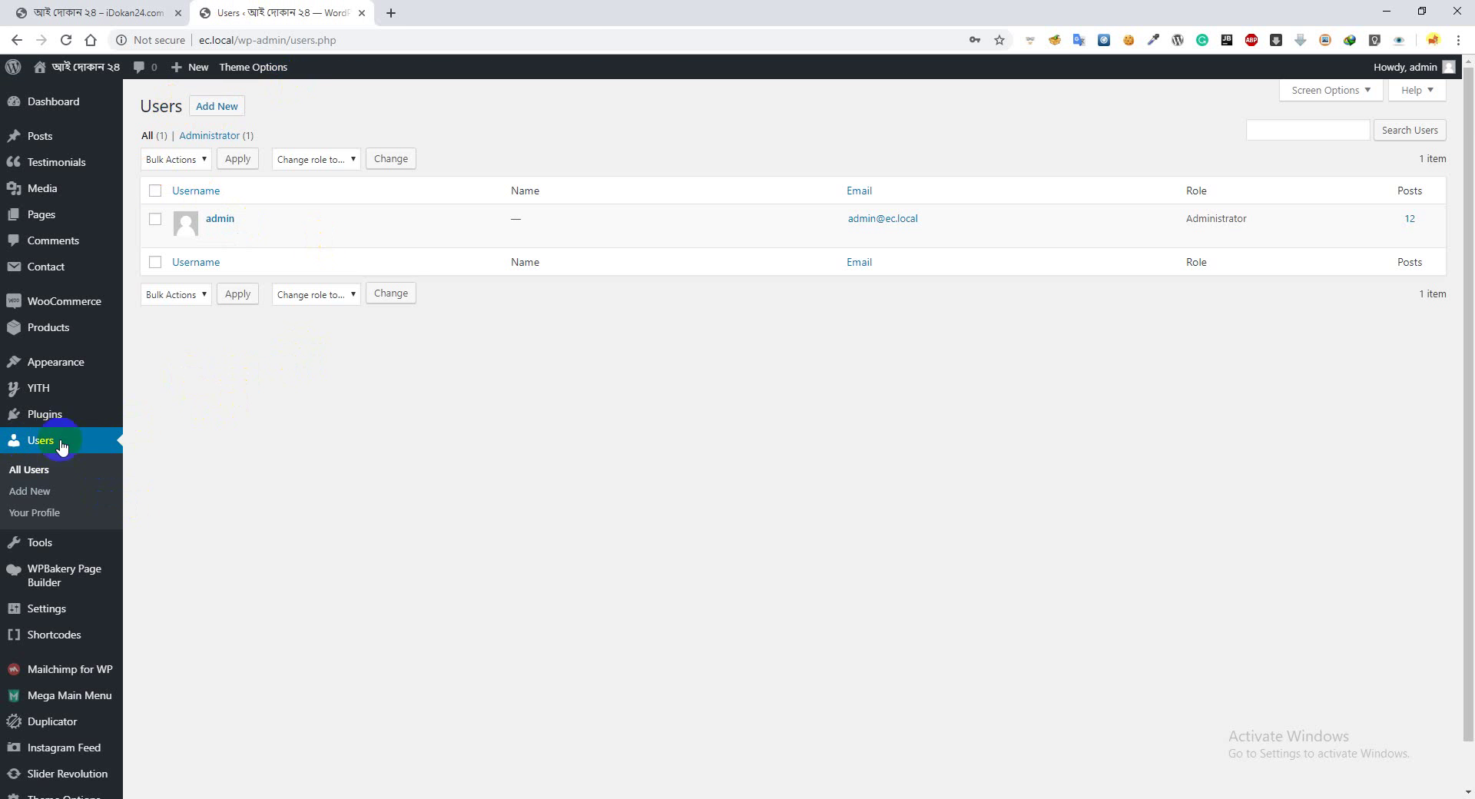
{"action": "left_click", "coordinate": [36, 450]}
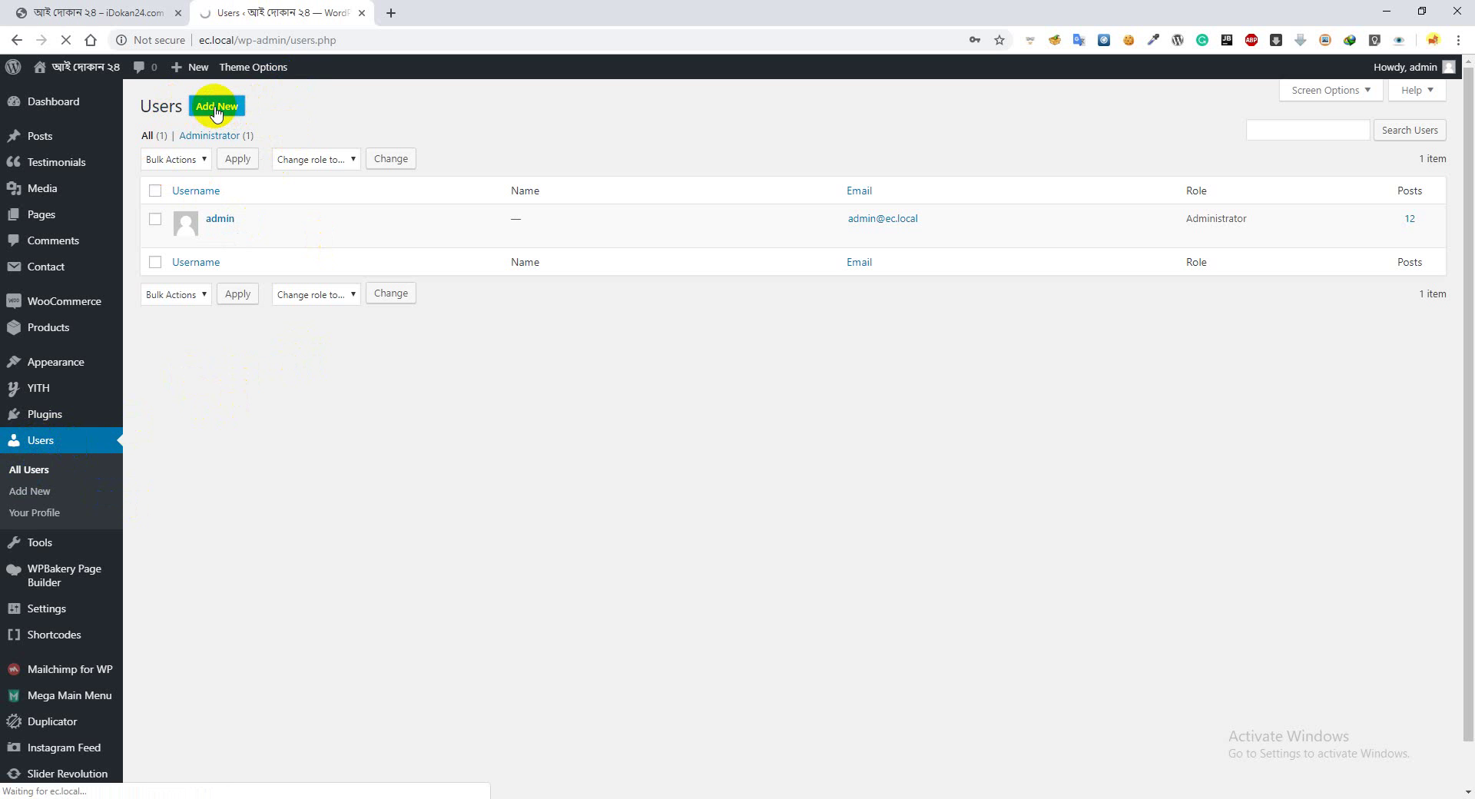
Open Add New User and enter the new user's username and e-mail address
{"action": "left_click", "coordinate": [61, 489]}
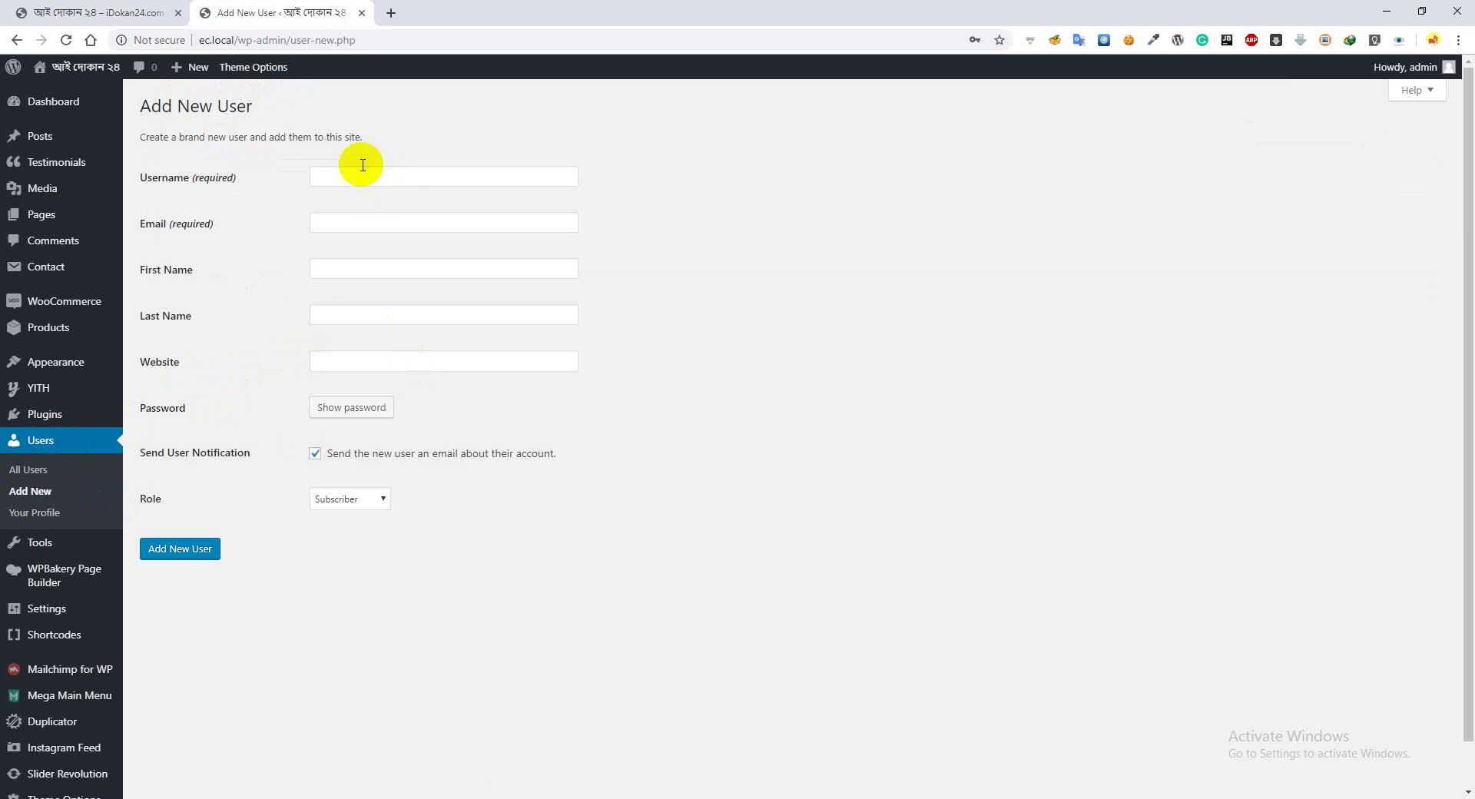
{"action": "left_click", "coordinate": [368, 178]}
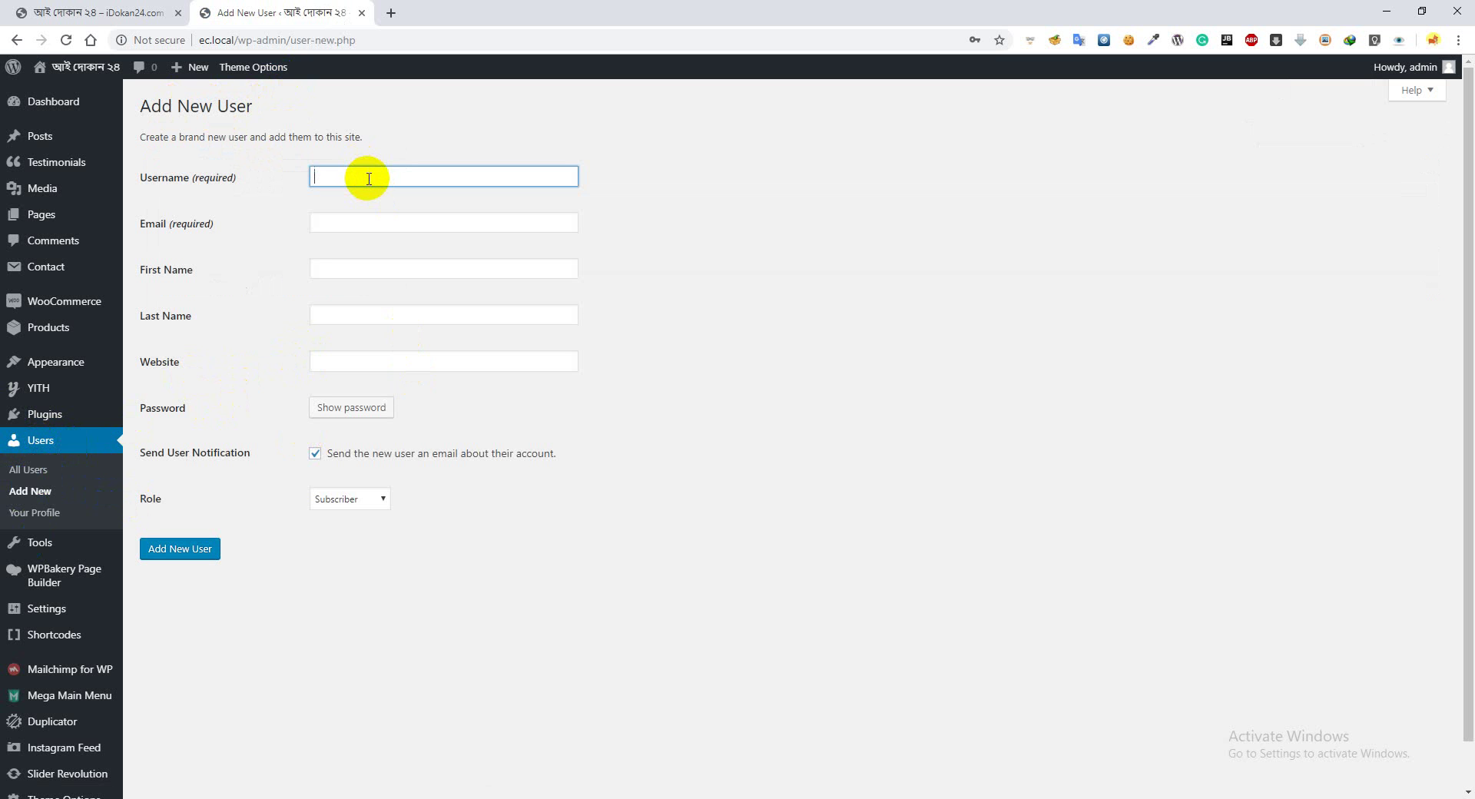
{"action": "type", "text": "rahim"}
{"action": "key", "text": "Tab"}
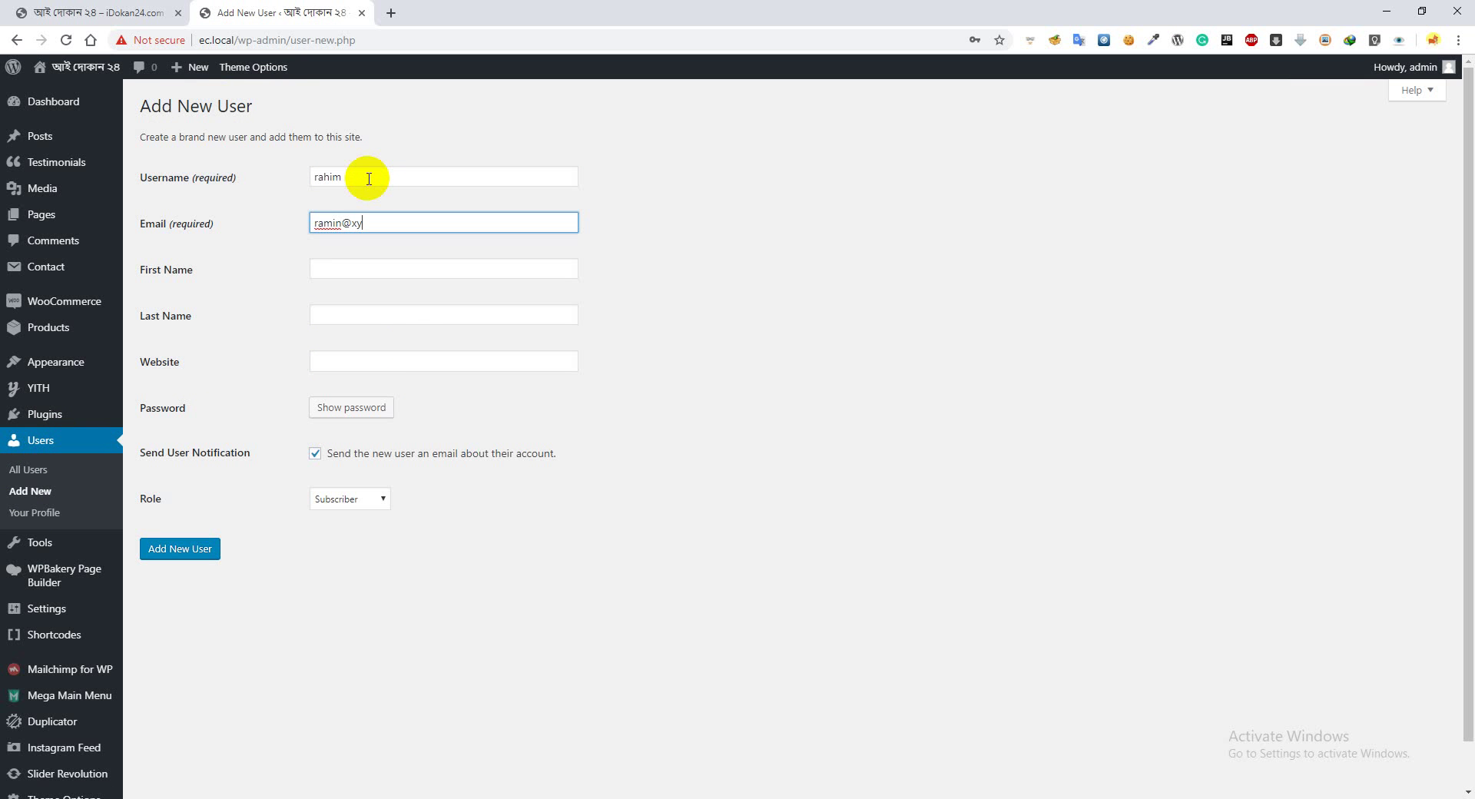
{"action": "key", "text": "Tab"}
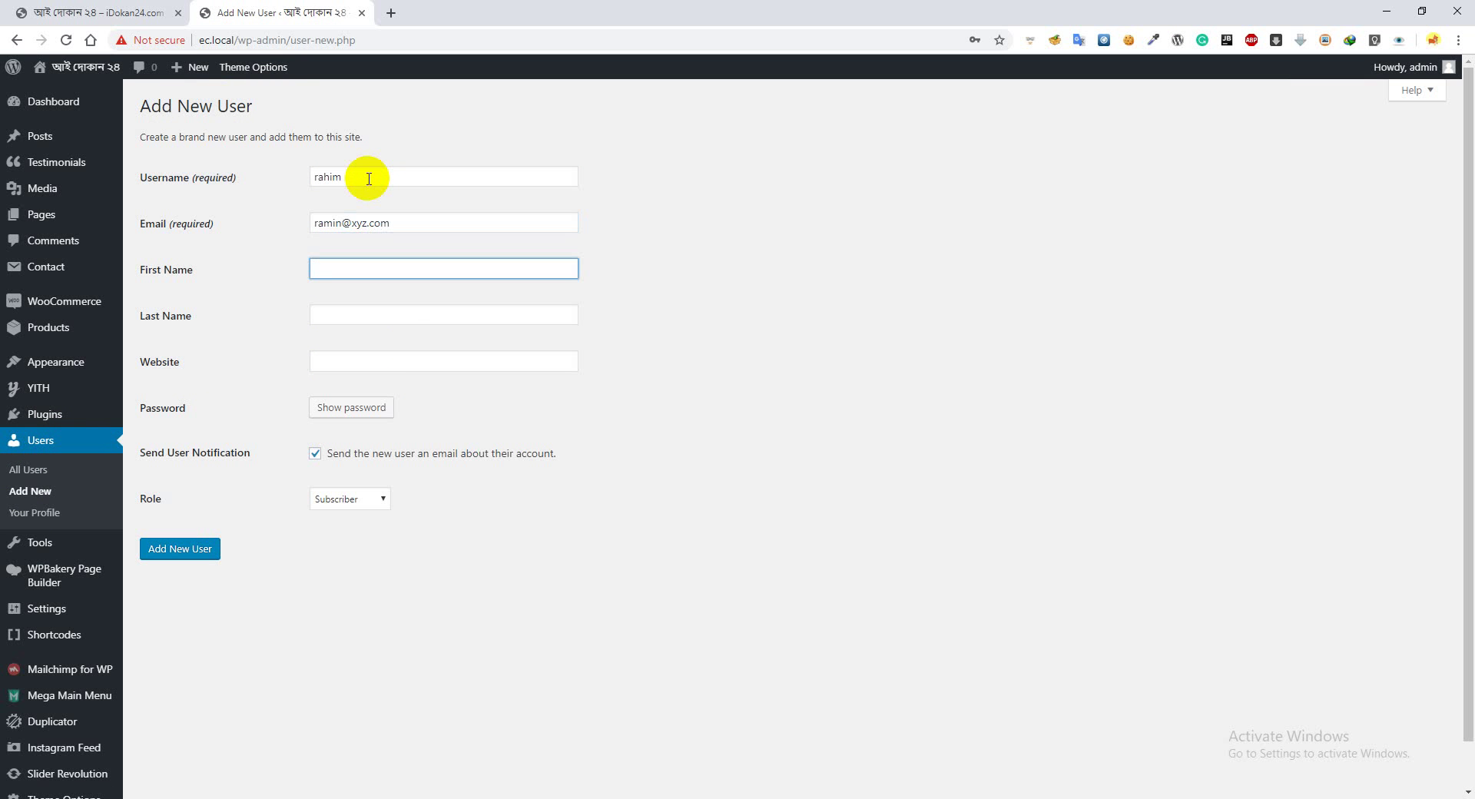
{"action": "key", "text": "Tab"}
{"action": "key", "text": "Tab"}
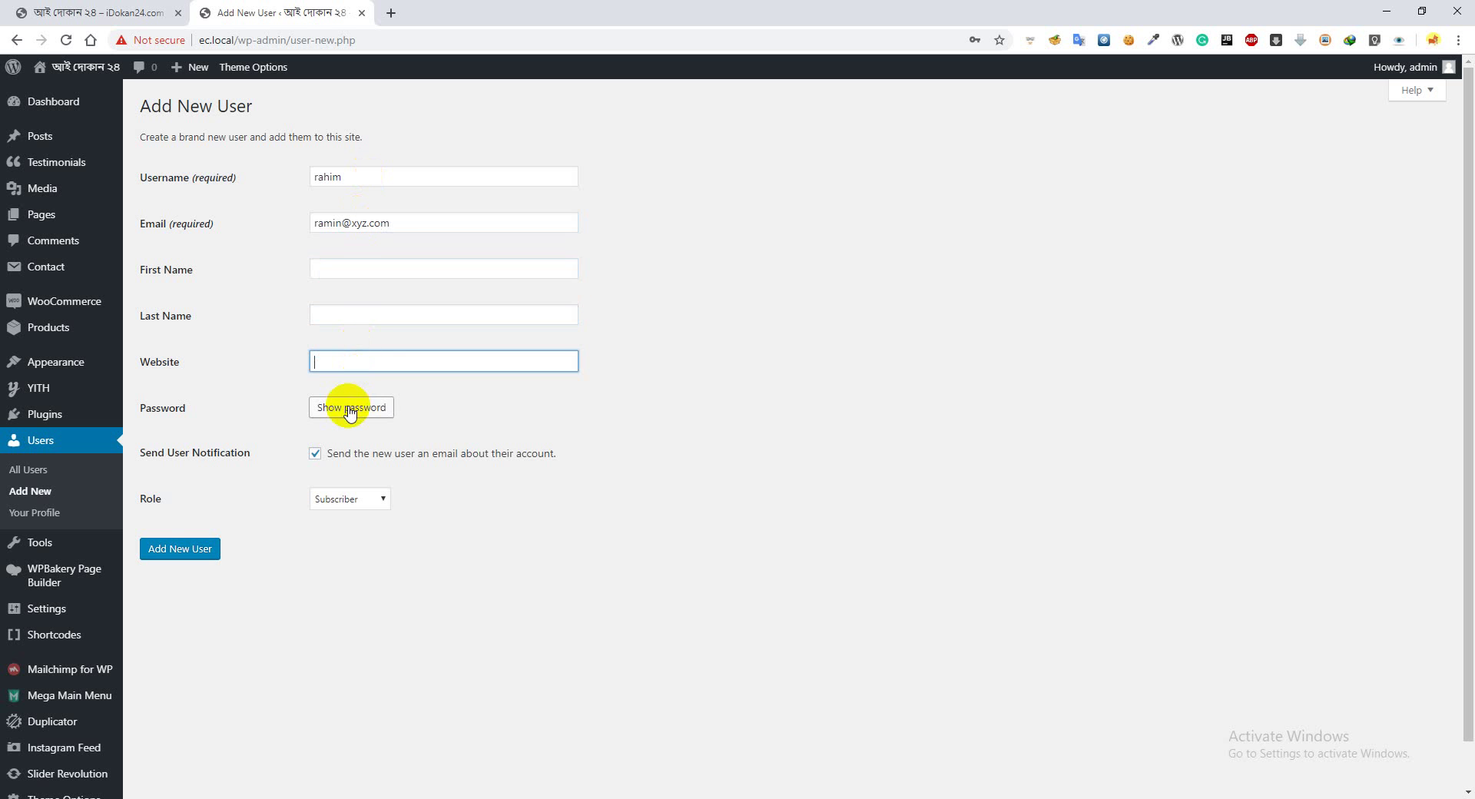
Reveal the generated password and replace it with a custom password
{"action": "left_click", "coordinate": [351, 408]}
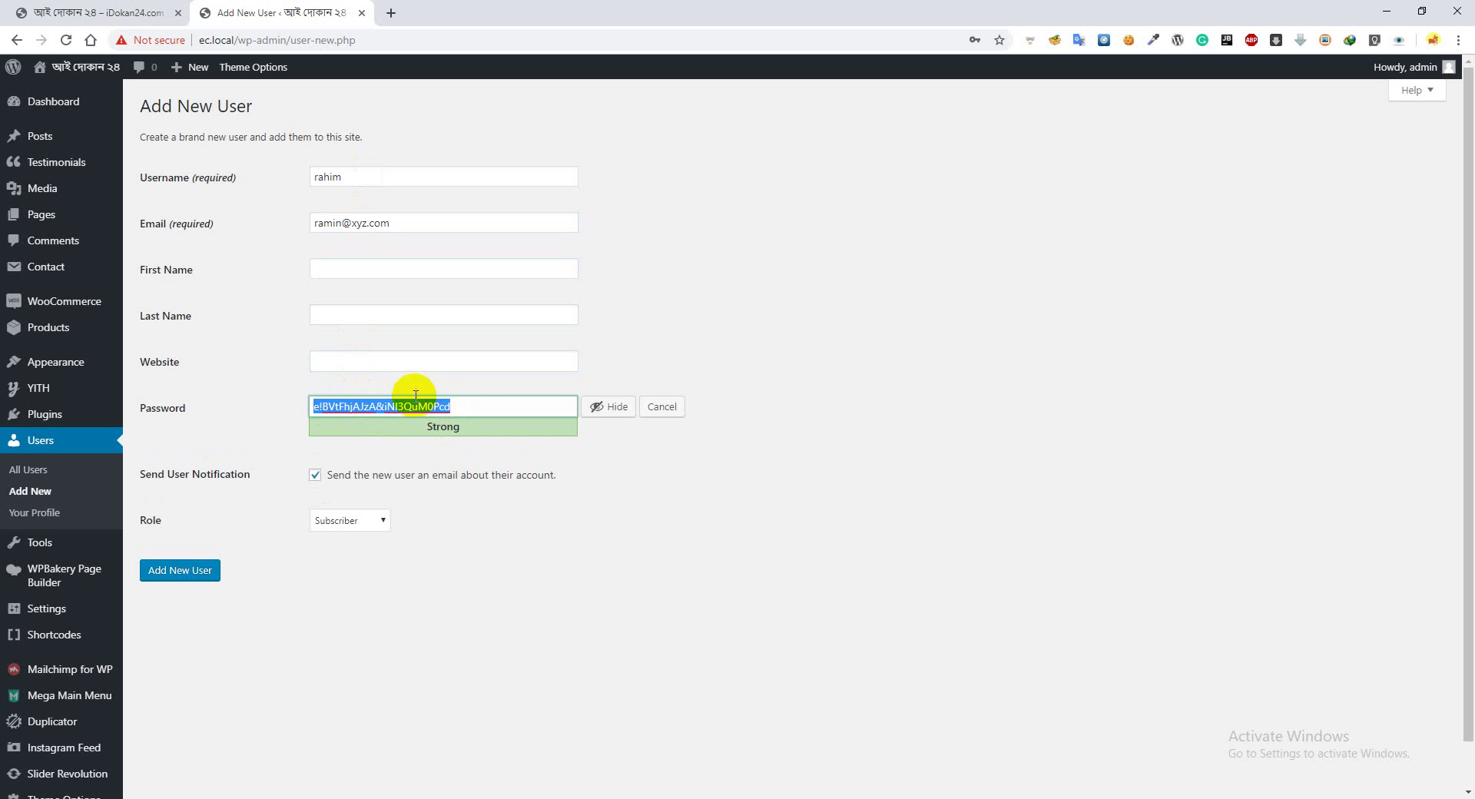
{"action": "left_click", "coordinate": [461, 404]}
{"action": "left_click_drag", "start_coordinate": [470, 403], "coordinate": [313, 398]}
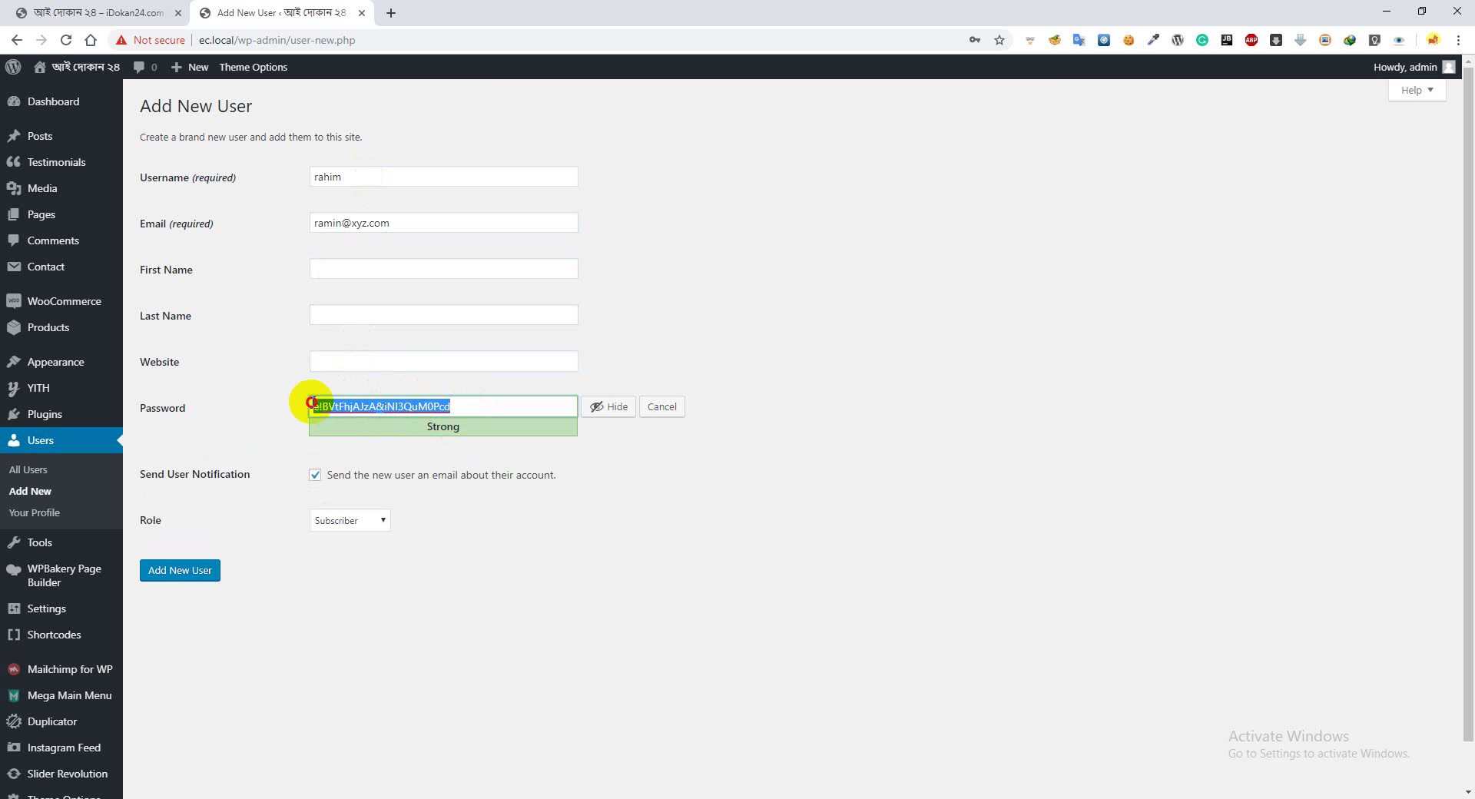
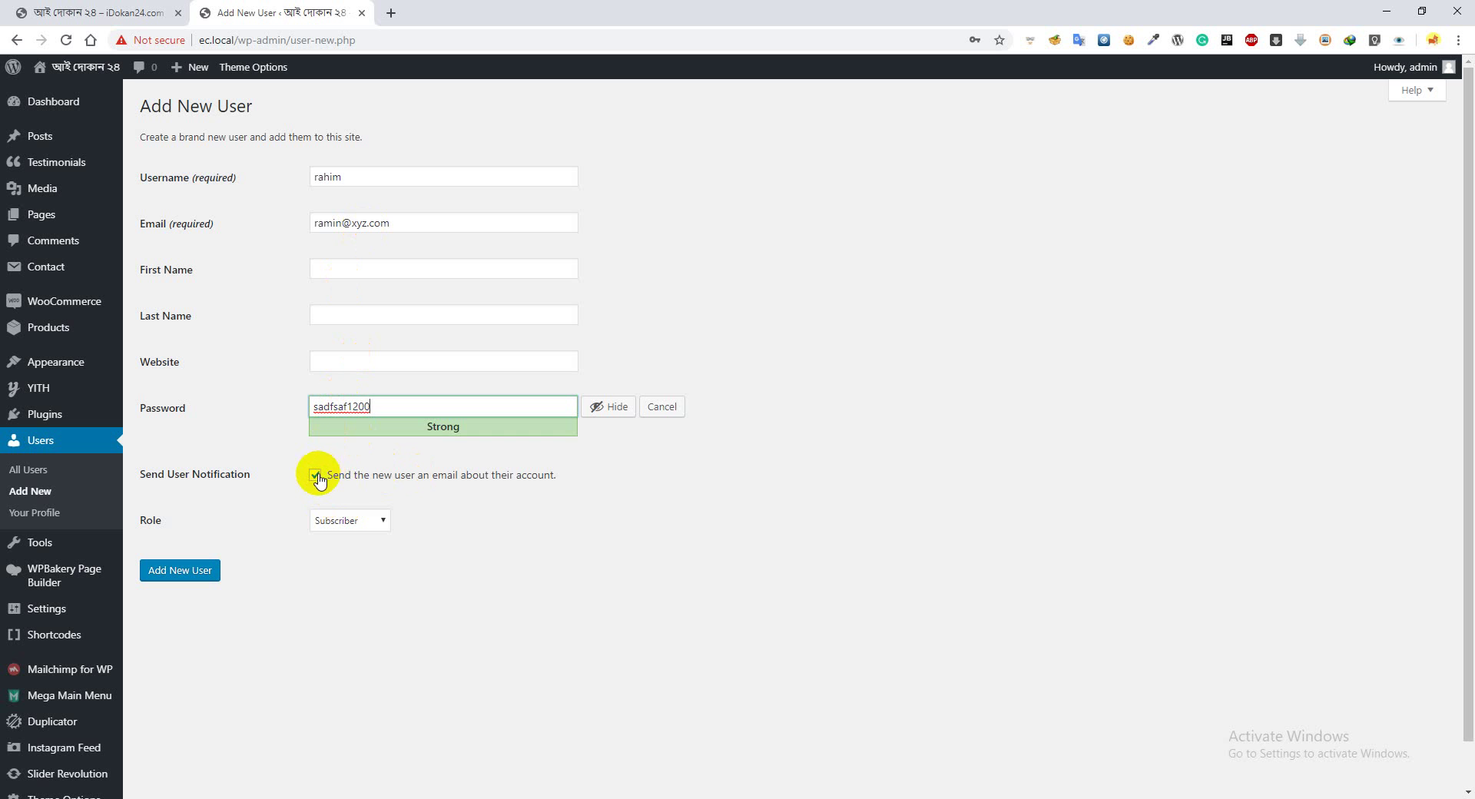
Pick Shop manager, then change the new user's role to Customer
{"action": "left_click", "coordinate": [354, 522]}
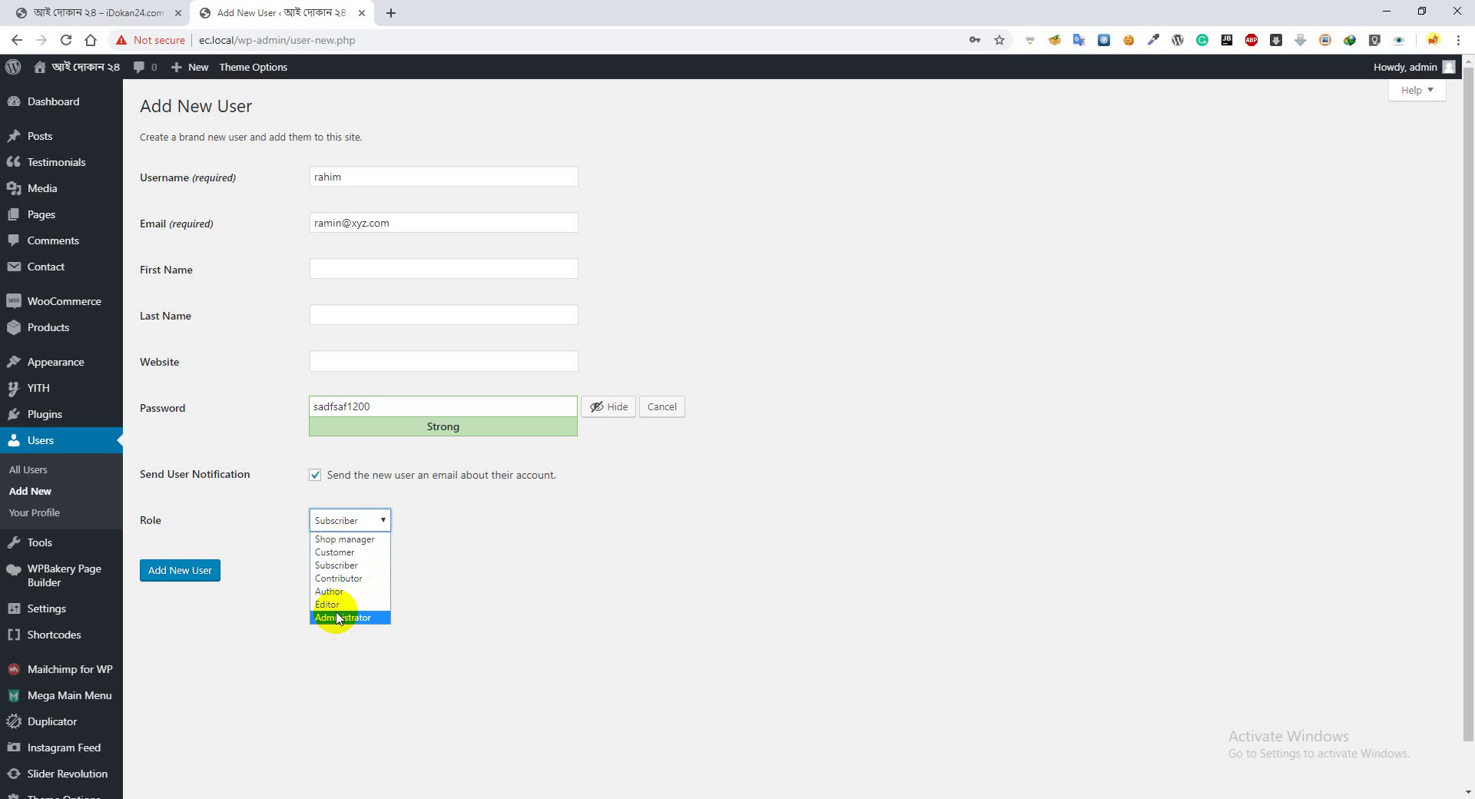
{"action": "left_click", "coordinate": [342, 540]}
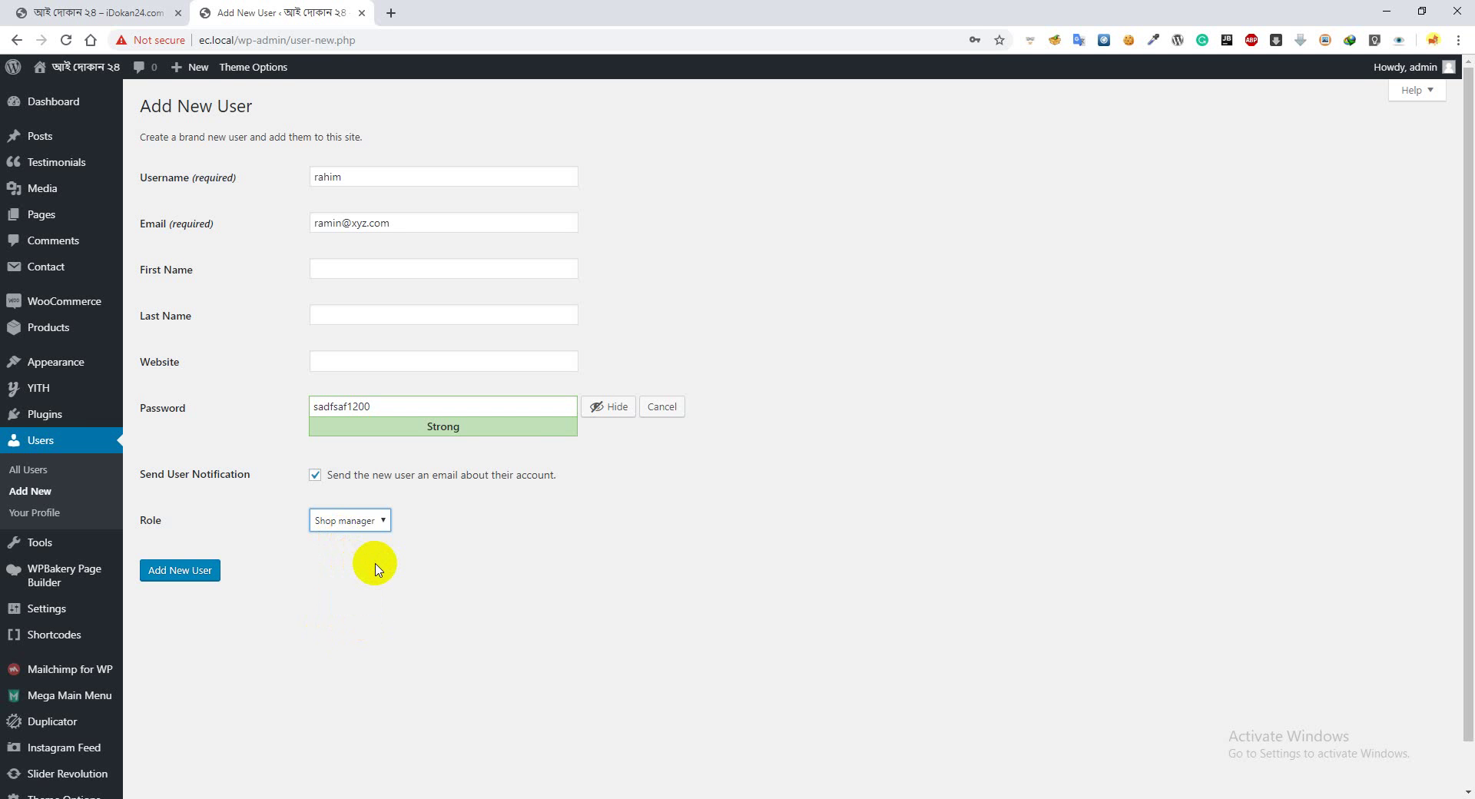
{"action": "left_click", "coordinate": [359, 520]}
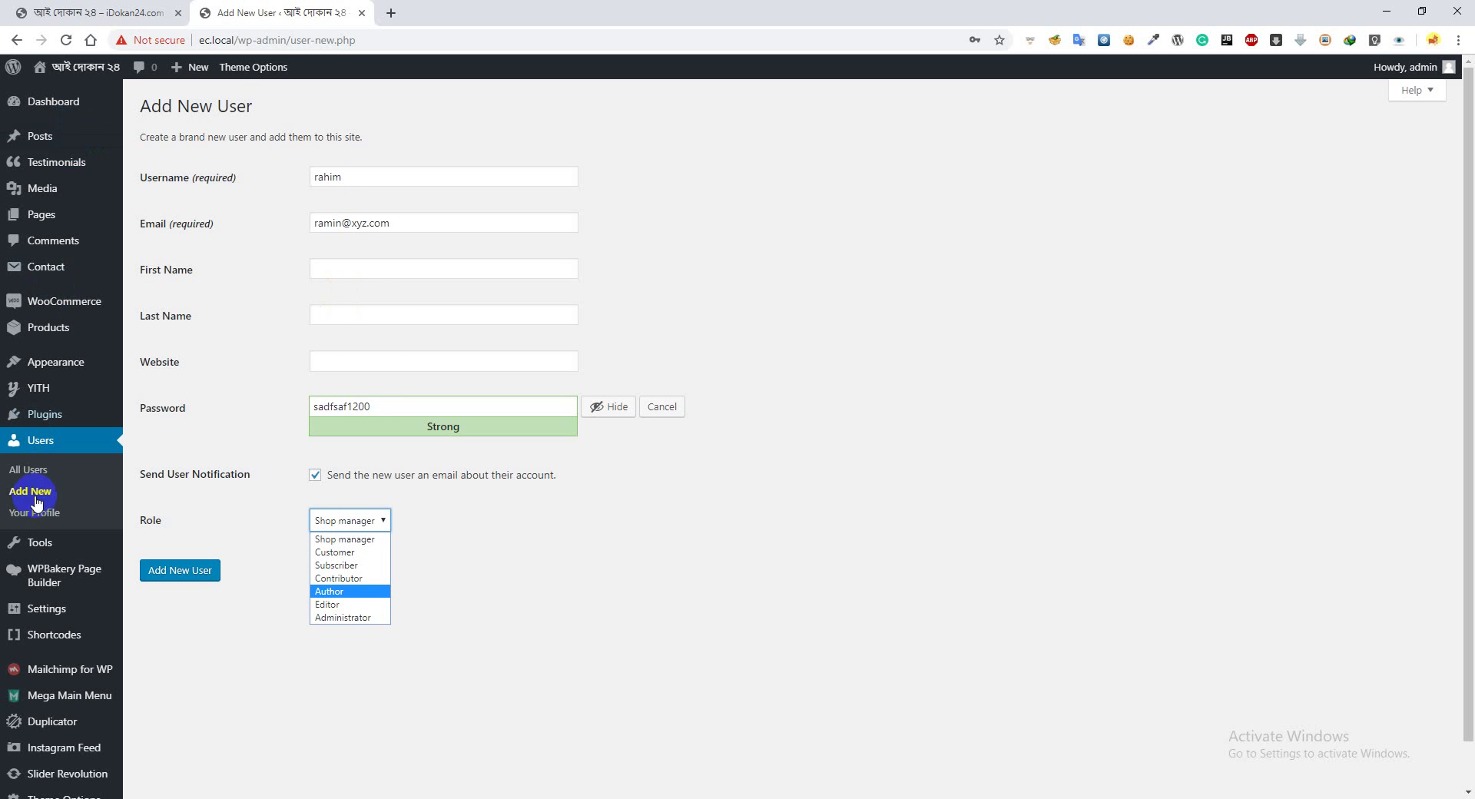
{"action": "mouse_move", "coordinate": [25, 100]}
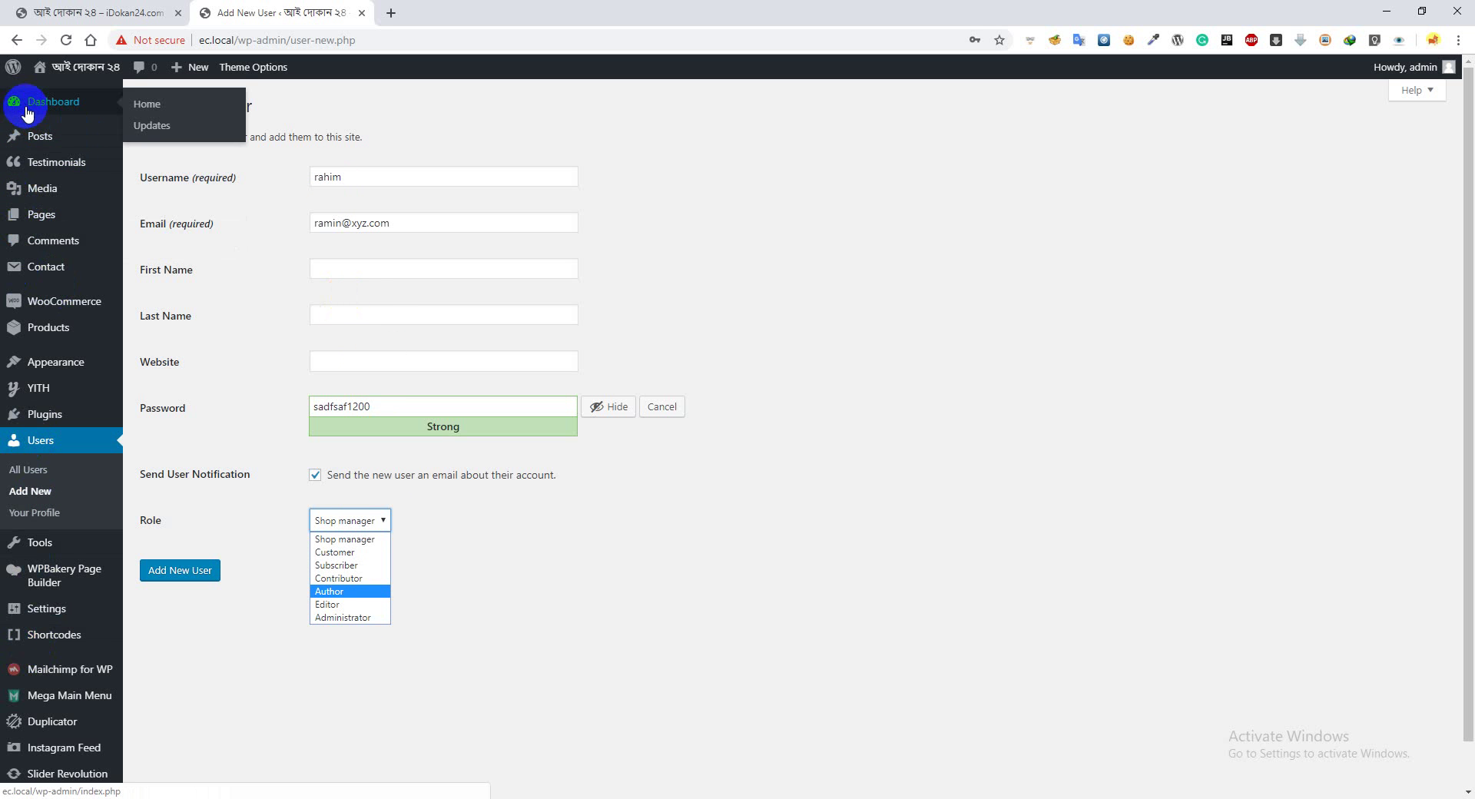
{"action": "mouse_move", "coordinate": [60, 361]}
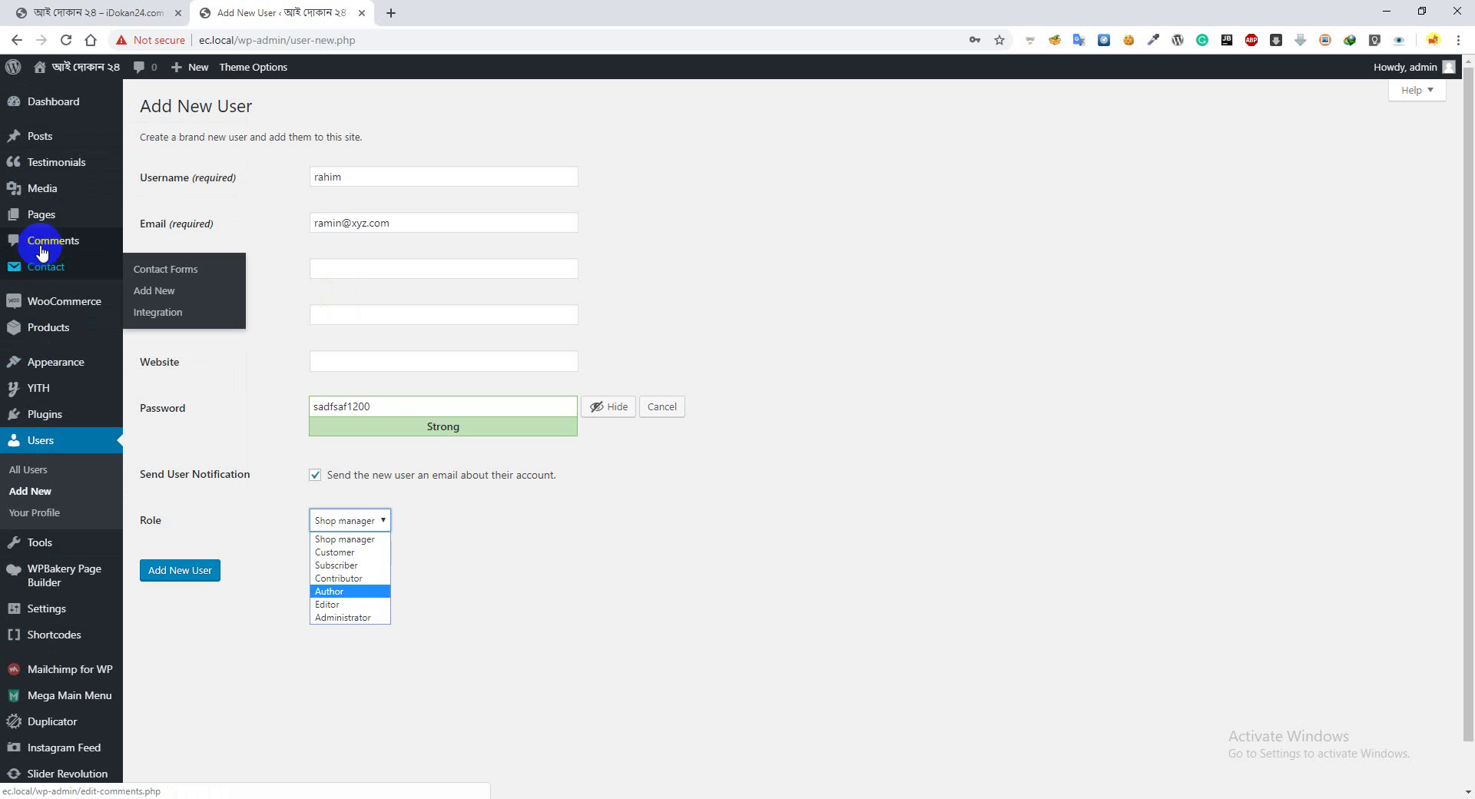
{"action": "mouse_move", "coordinate": [50, 305]}
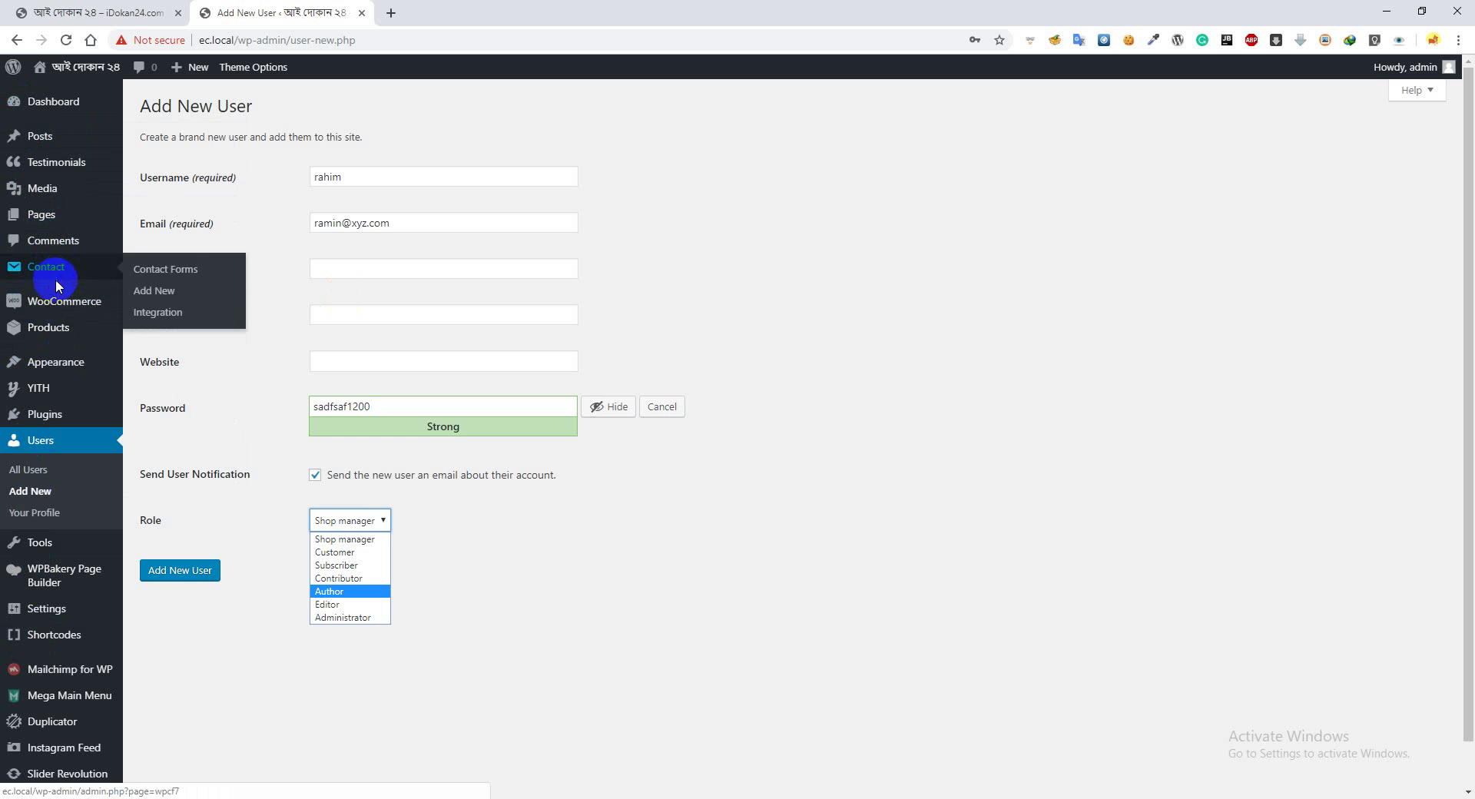
{"action": "mouse_move", "coordinate": [44, 338]}
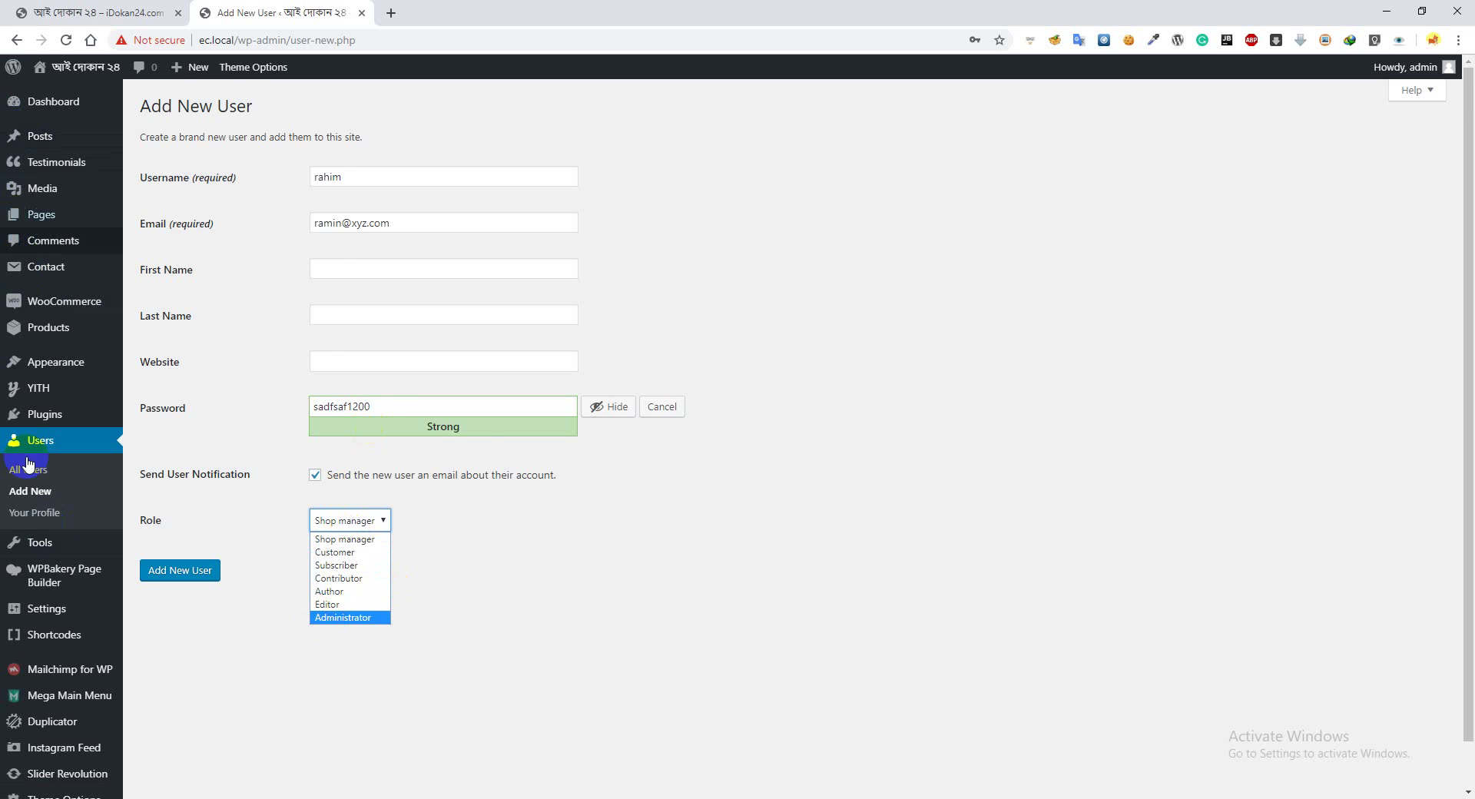
{"action": "scroll", "coordinate": [55, 676], "scroll_direction": "down", "scroll_amount": 1}
{"action": "scroll", "coordinate": [23, 676], "scroll_direction": "up", "scroll_amount": 1}
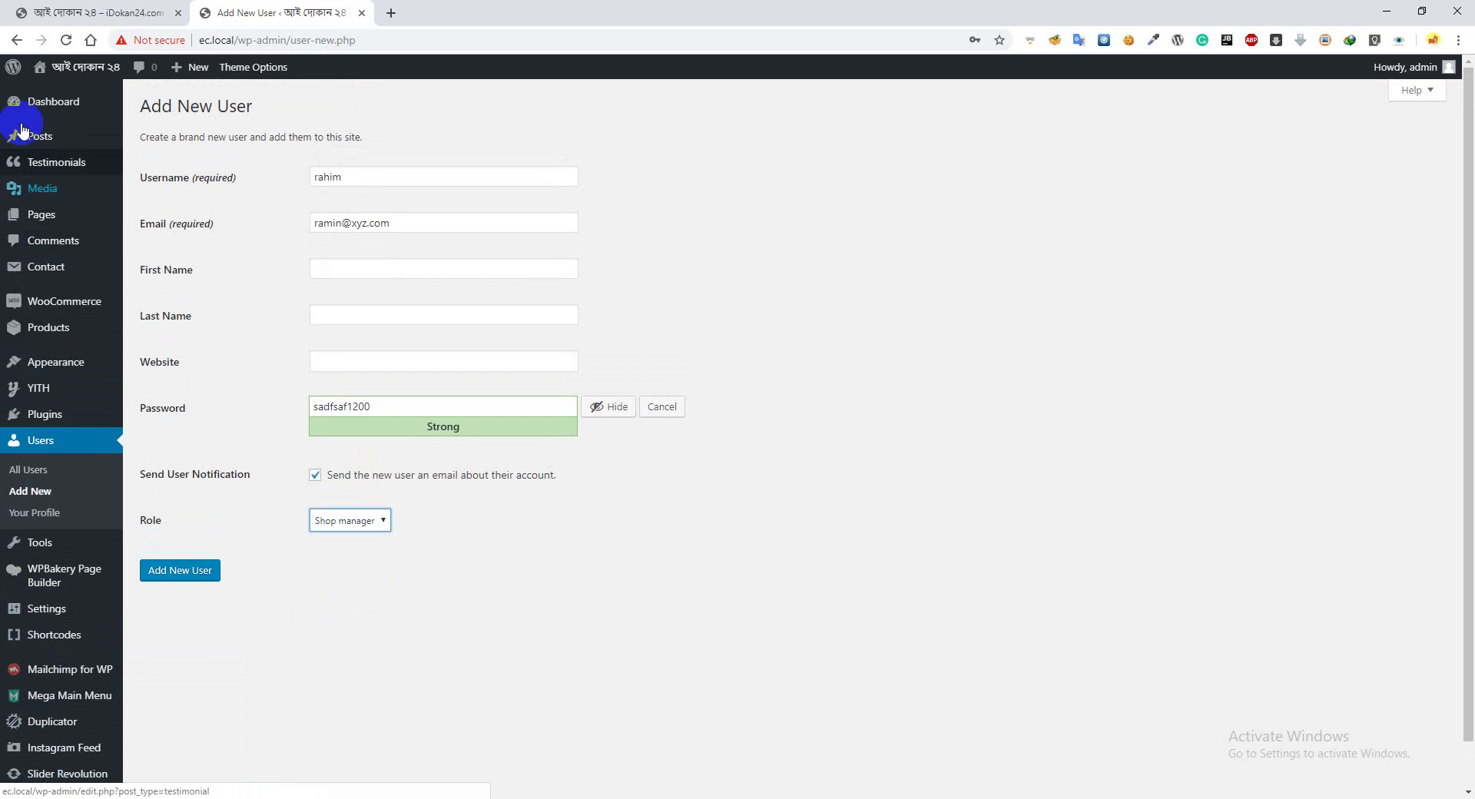
{"action": "left_click", "coordinate": [358, 520]}
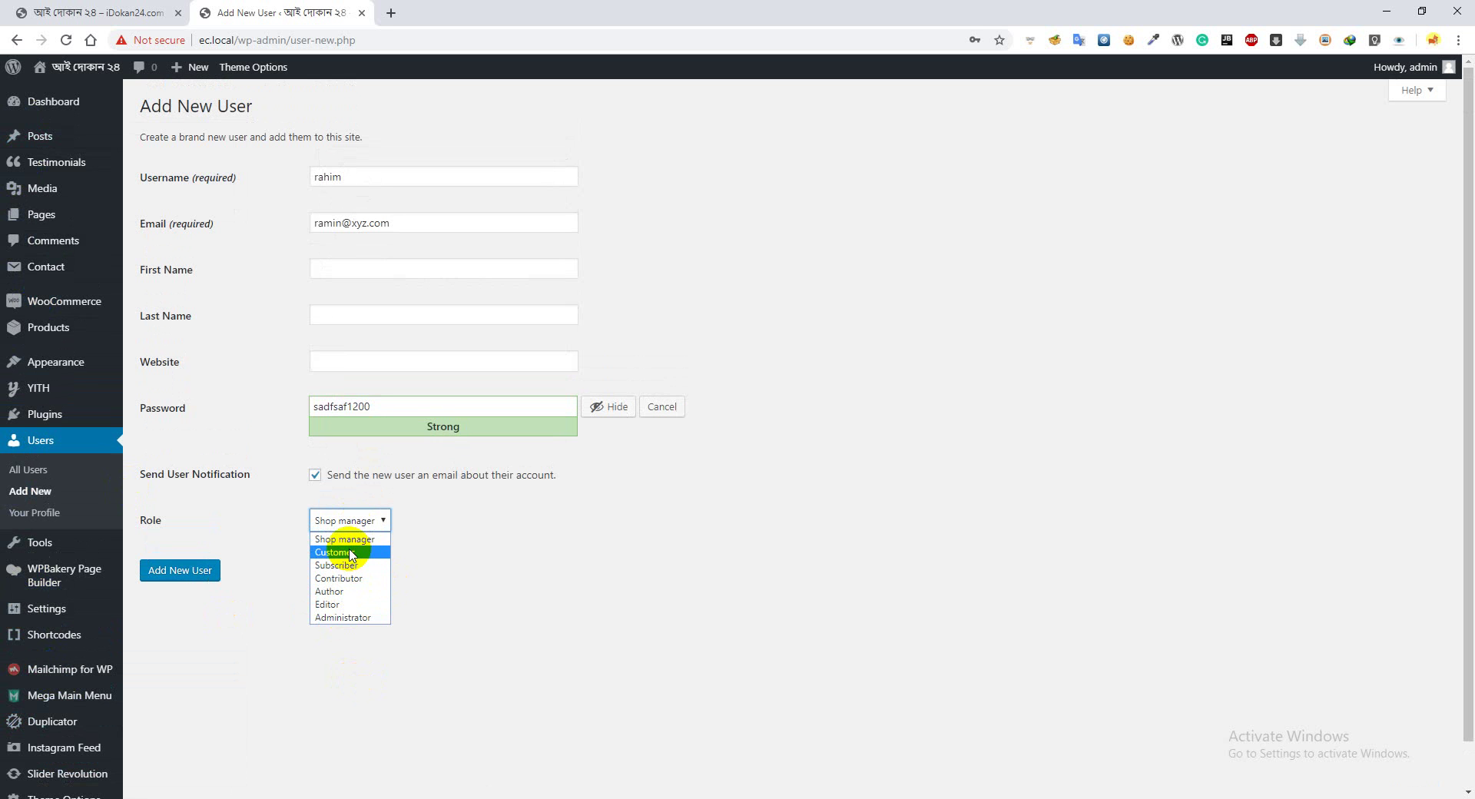
{"action": "left_click", "coordinate": [352, 554]}
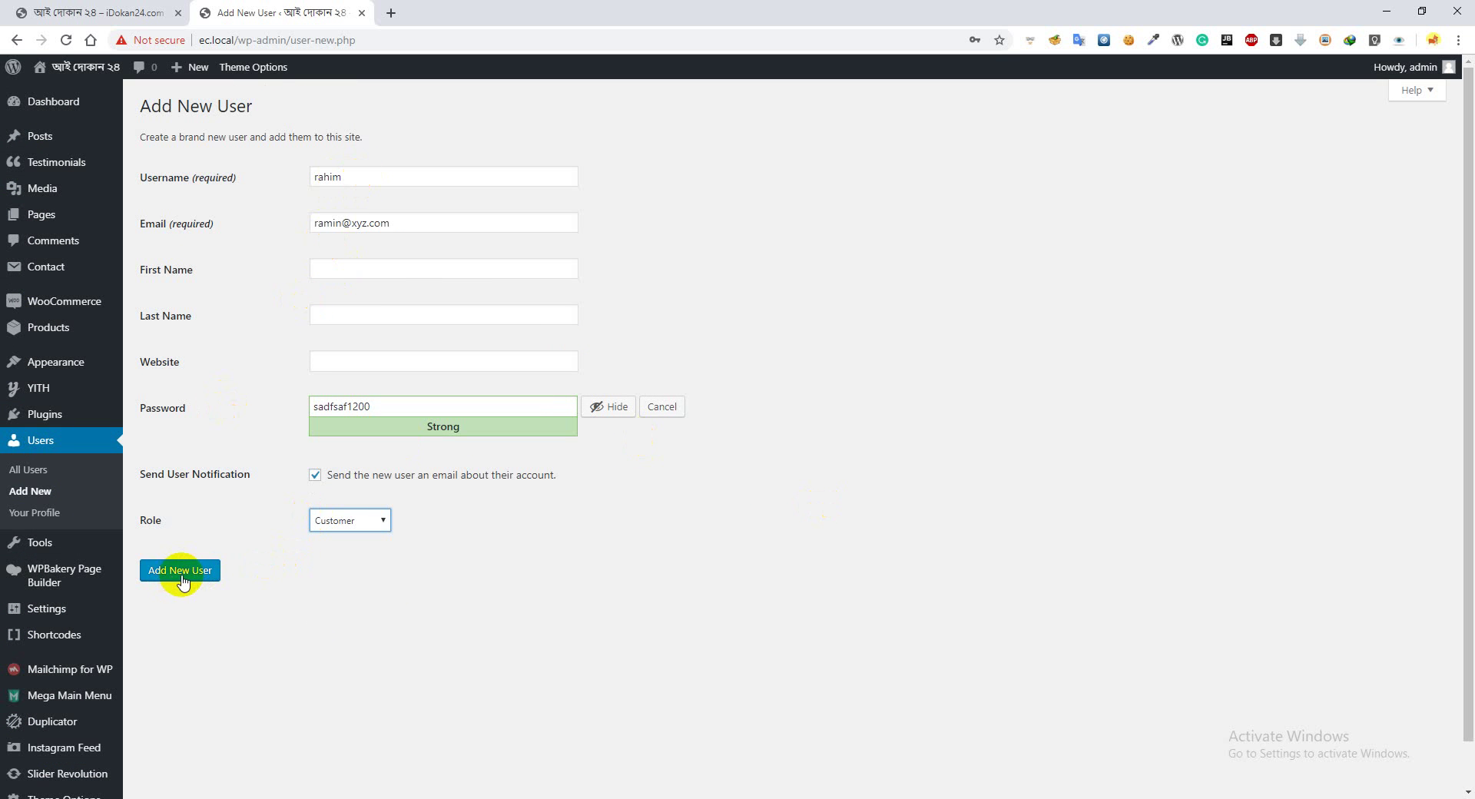
Leave the unsaved form for All Users, tick the admin row and dismiss Bulk Actions
{"action": "left_click", "coordinate": [35, 471]}
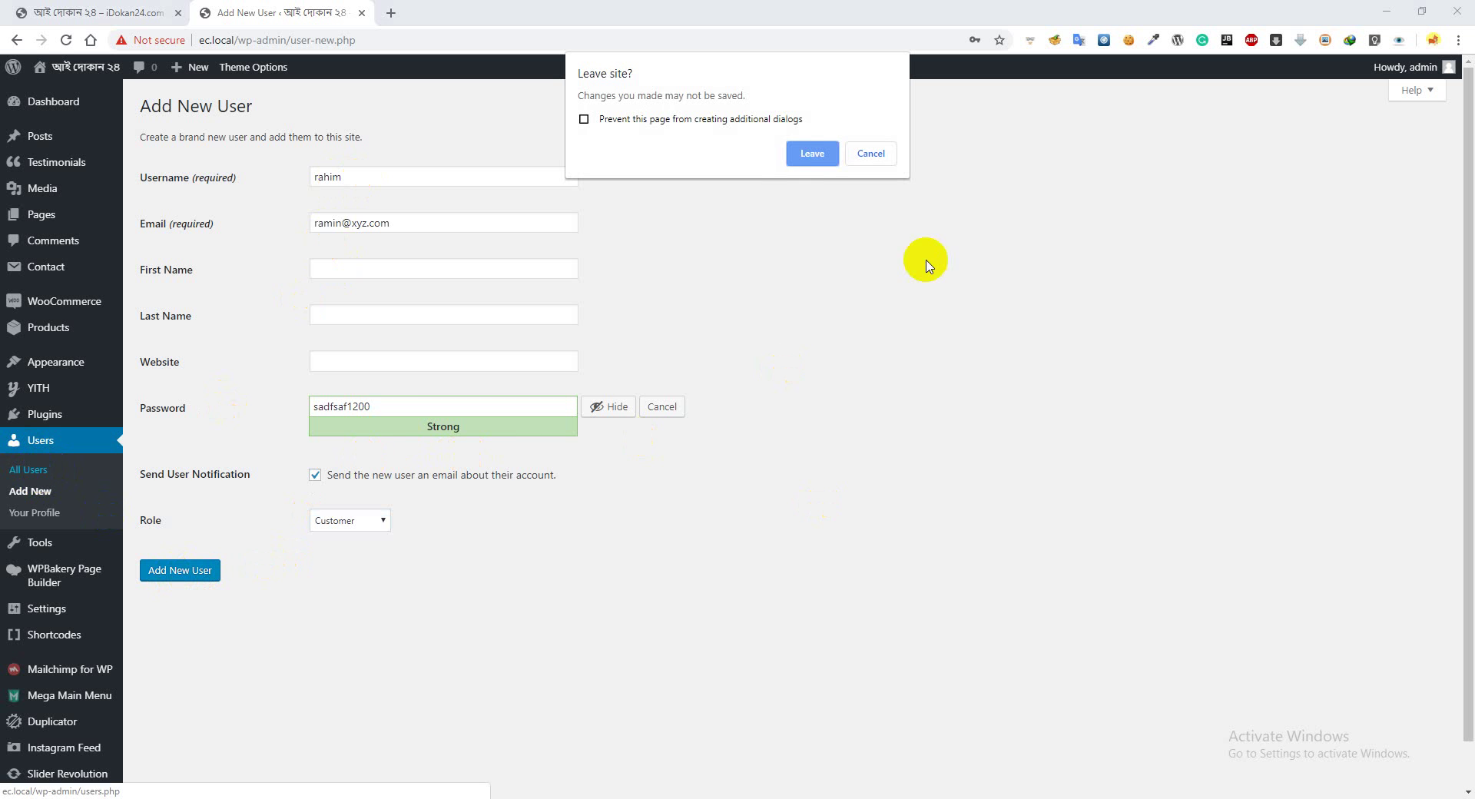
{"action": "left_click", "coordinate": [812, 153]}
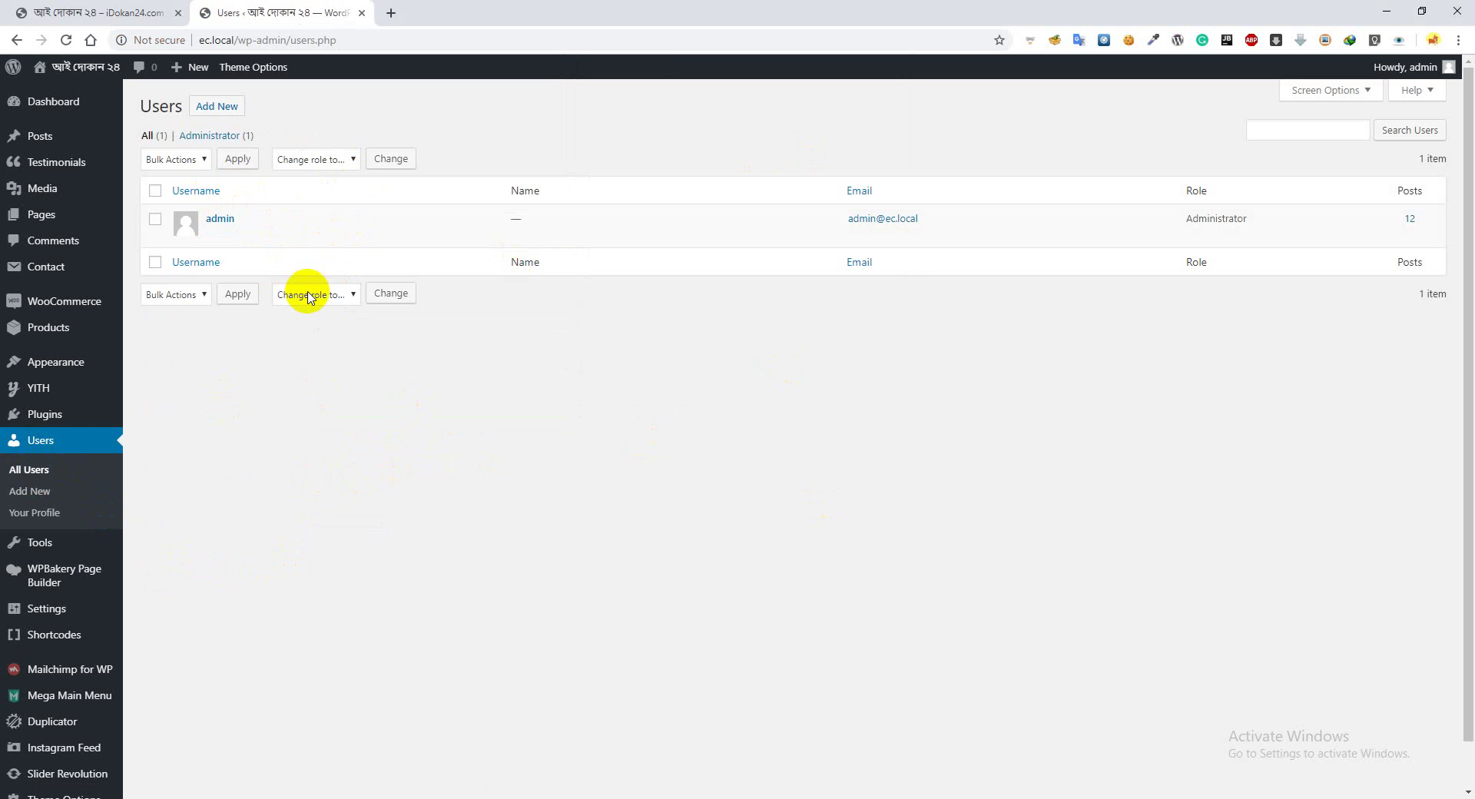
{"action": "left_click", "coordinate": [155, 218]}
{"action": "left_click", "coordinate": [166, 159]}
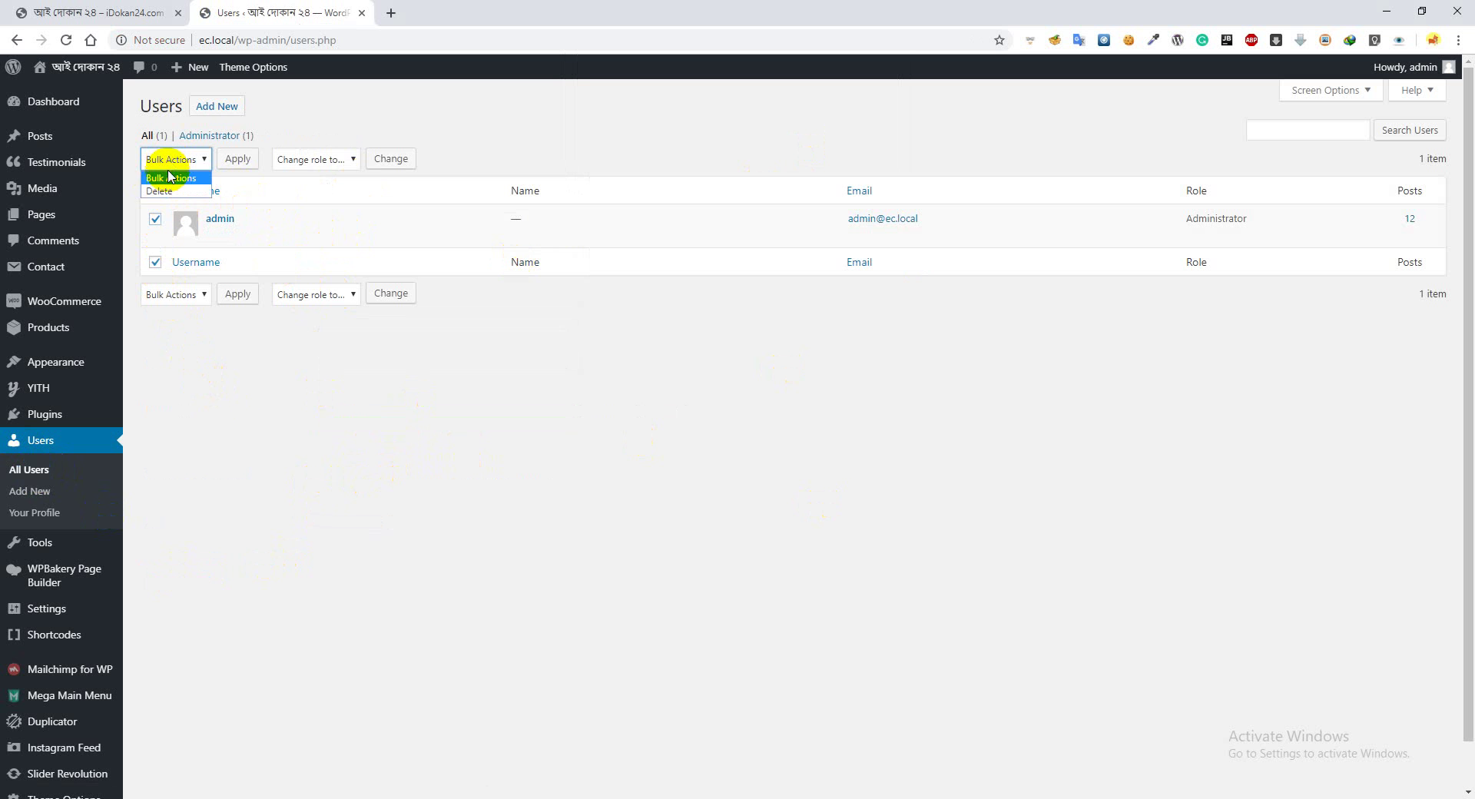
{"action": "left_click", "coordinate": [162, 436]}
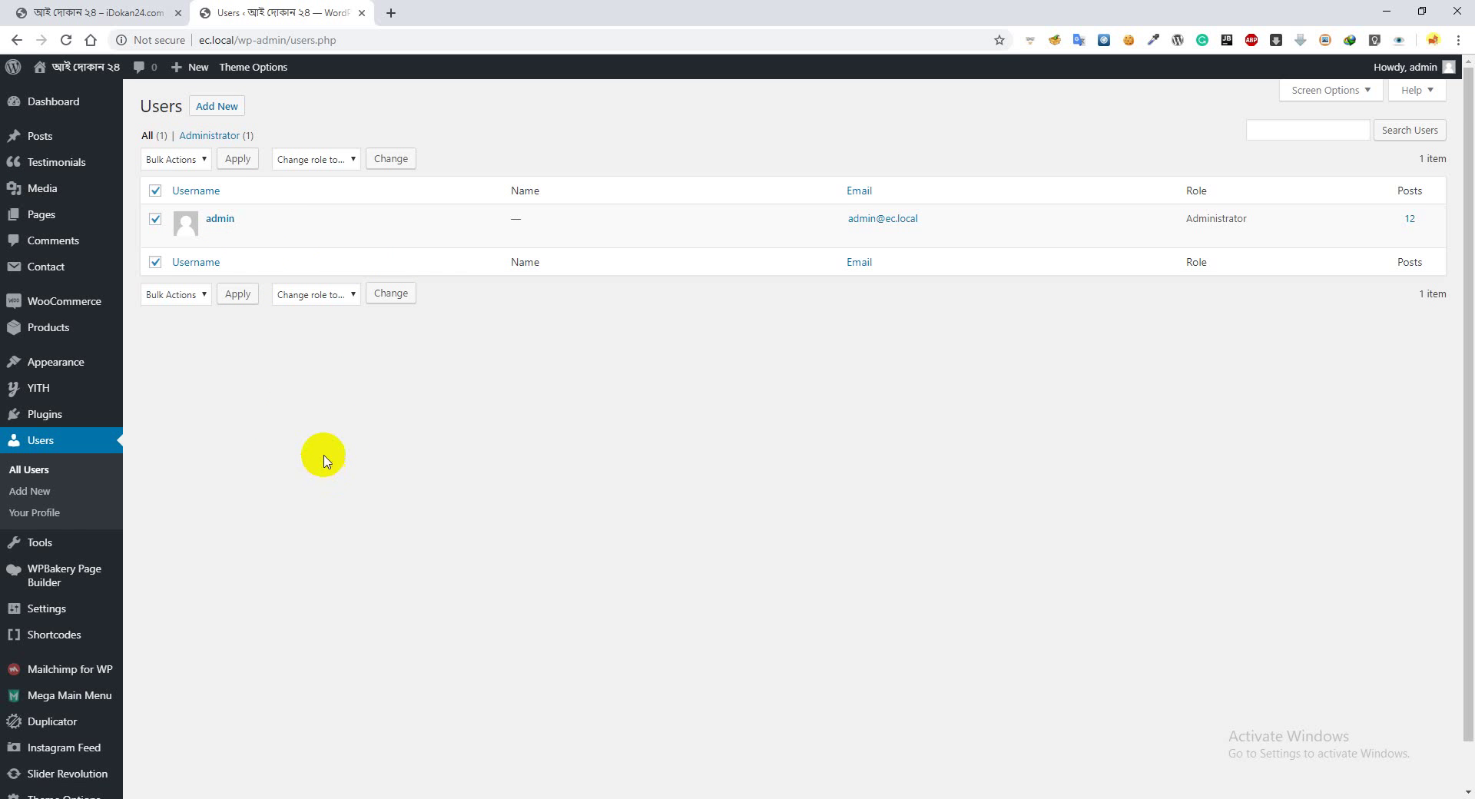
{"action": "scroll", "coordinate": [323, 459], "scroll_direction": "down", "scroll_amount": 2}
{"action": "scroll", "coordinate": [324, 454], "scroll_direction": "up", "scroll_amount": 2}
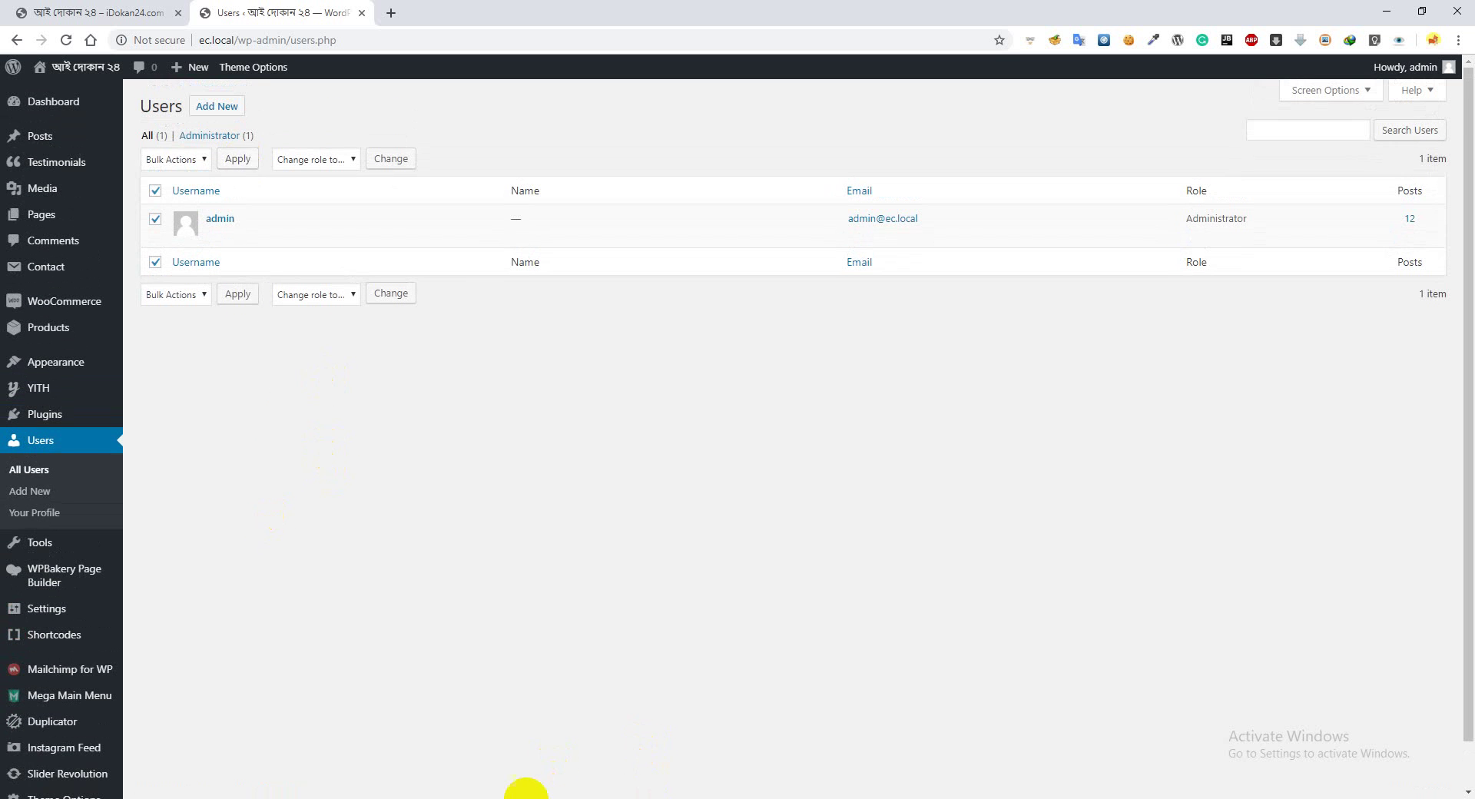
Return to Task.txt in Notepad++ and bookmark line 11, 'How to order a product.'
{"action": "left_click", "coordinate": [515, 798]}
{"action": "left_click", "coordinate": [251, 443]}
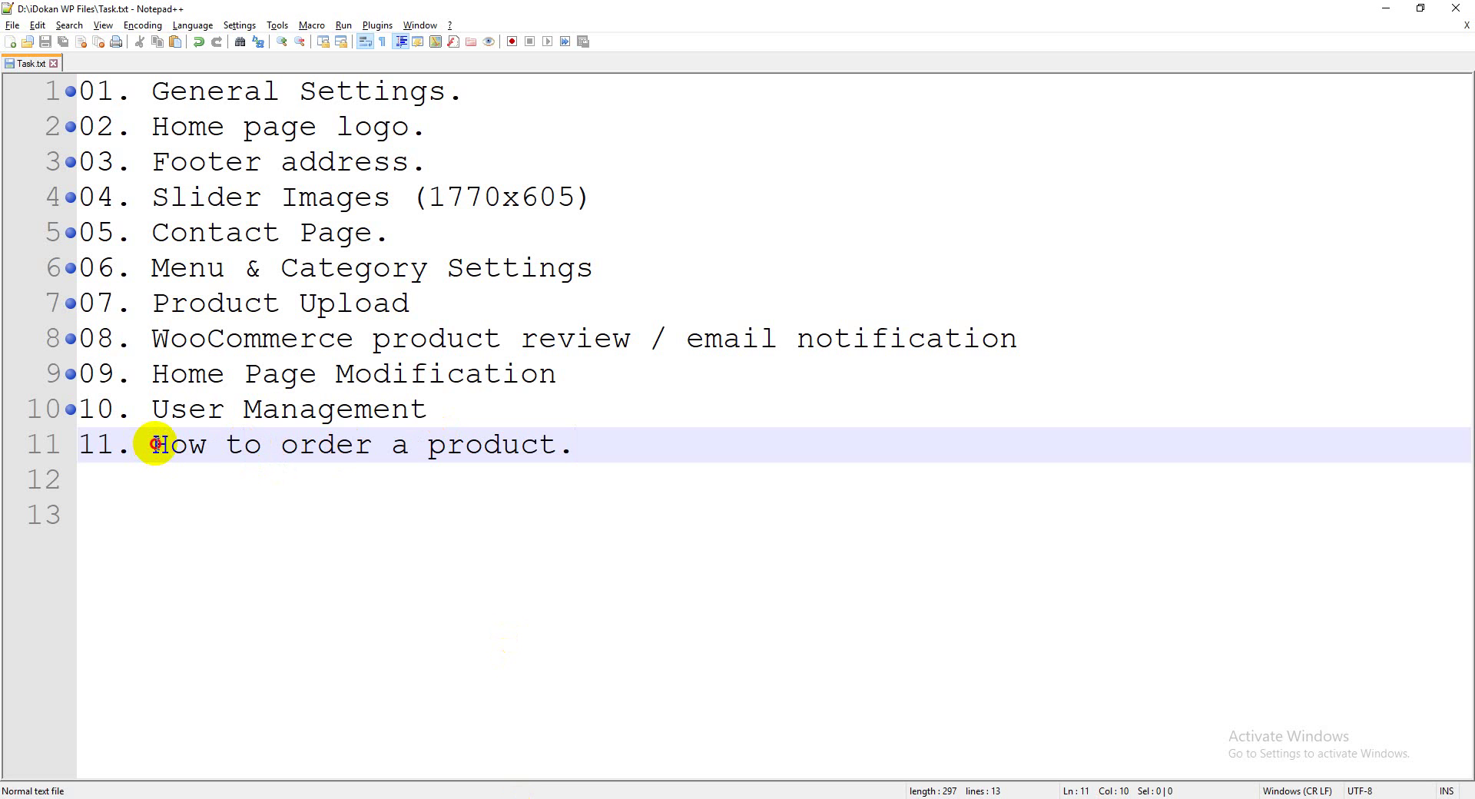
{"action": "left_click_drag", "start_coordinate": [156, 444], "coordinate": [578, 450]}
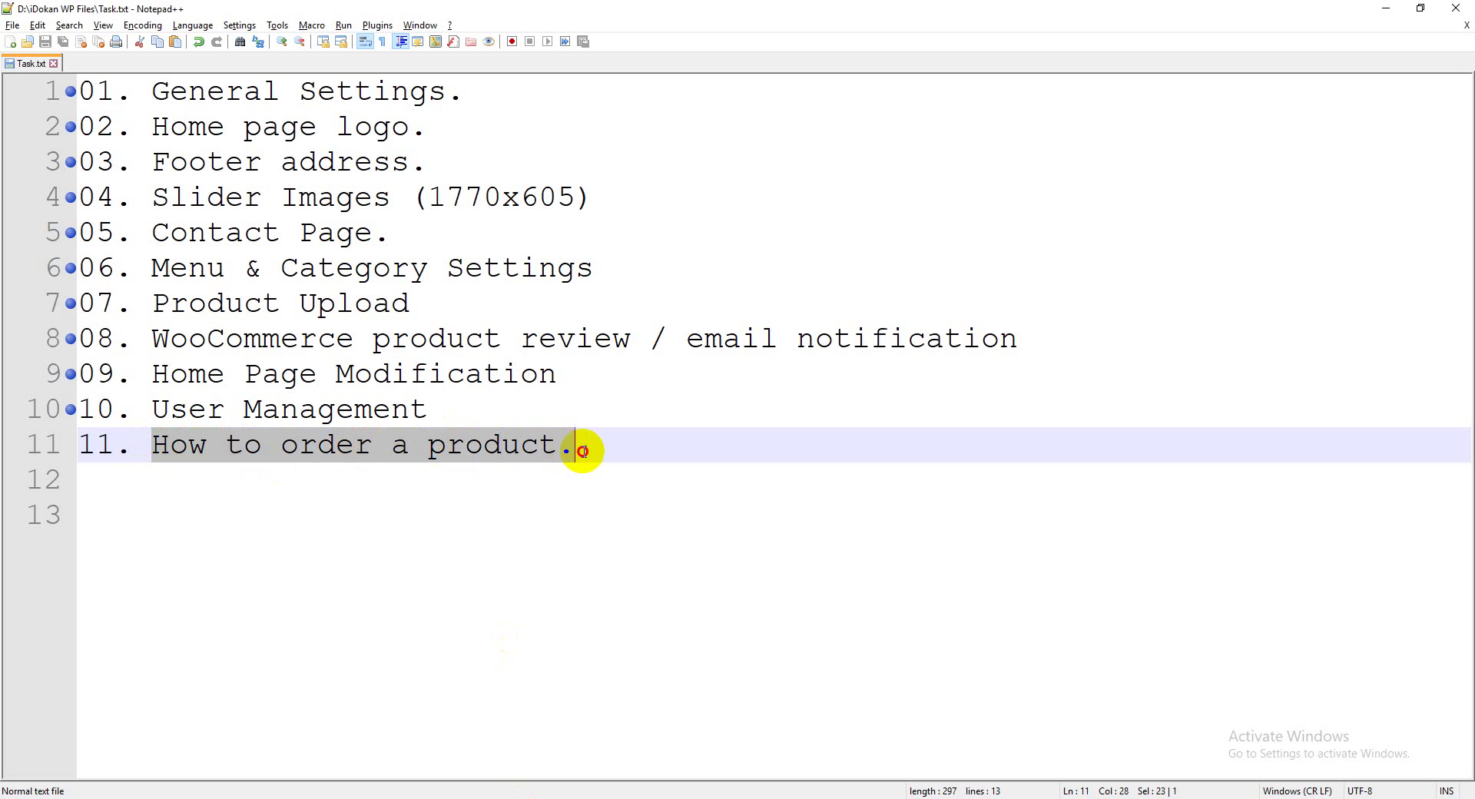
{"action": "left_click", "coordinate": [395, 451]}
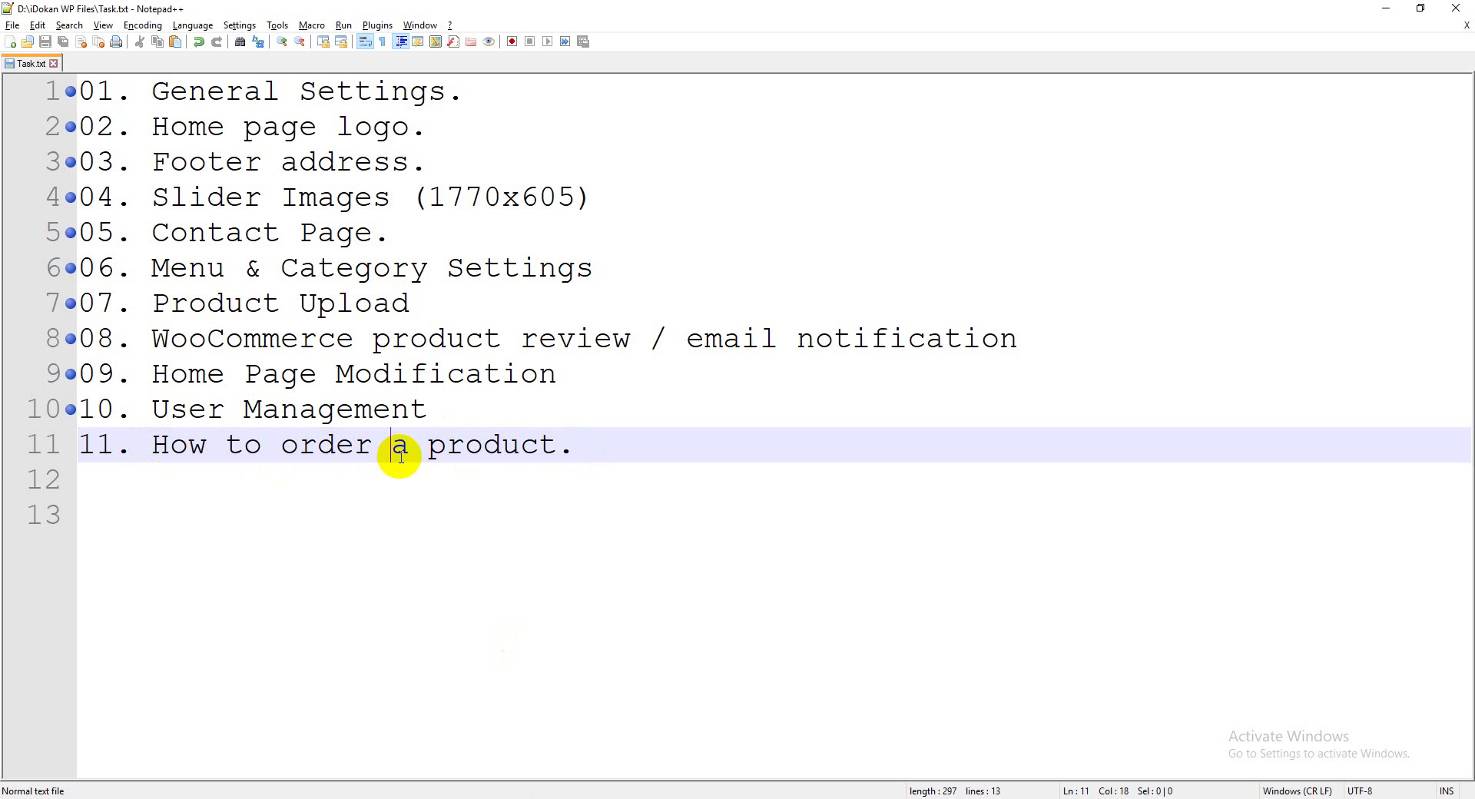
{"action": "left_click", "coordinate": [68, 444]}
Reselect the text of line 11, then place the caret in the User Management line
{"action": "left_click_drag", "start_coordinate": [150, 444], "coordinate": [592, 447]}
{"action": "left_click", "coordinate": [544, 452]}
{"action": "left_click", "coordinate": [584, 448]}
{"action": "left_click", "coordinate": [145, 445], "text": "shift"}
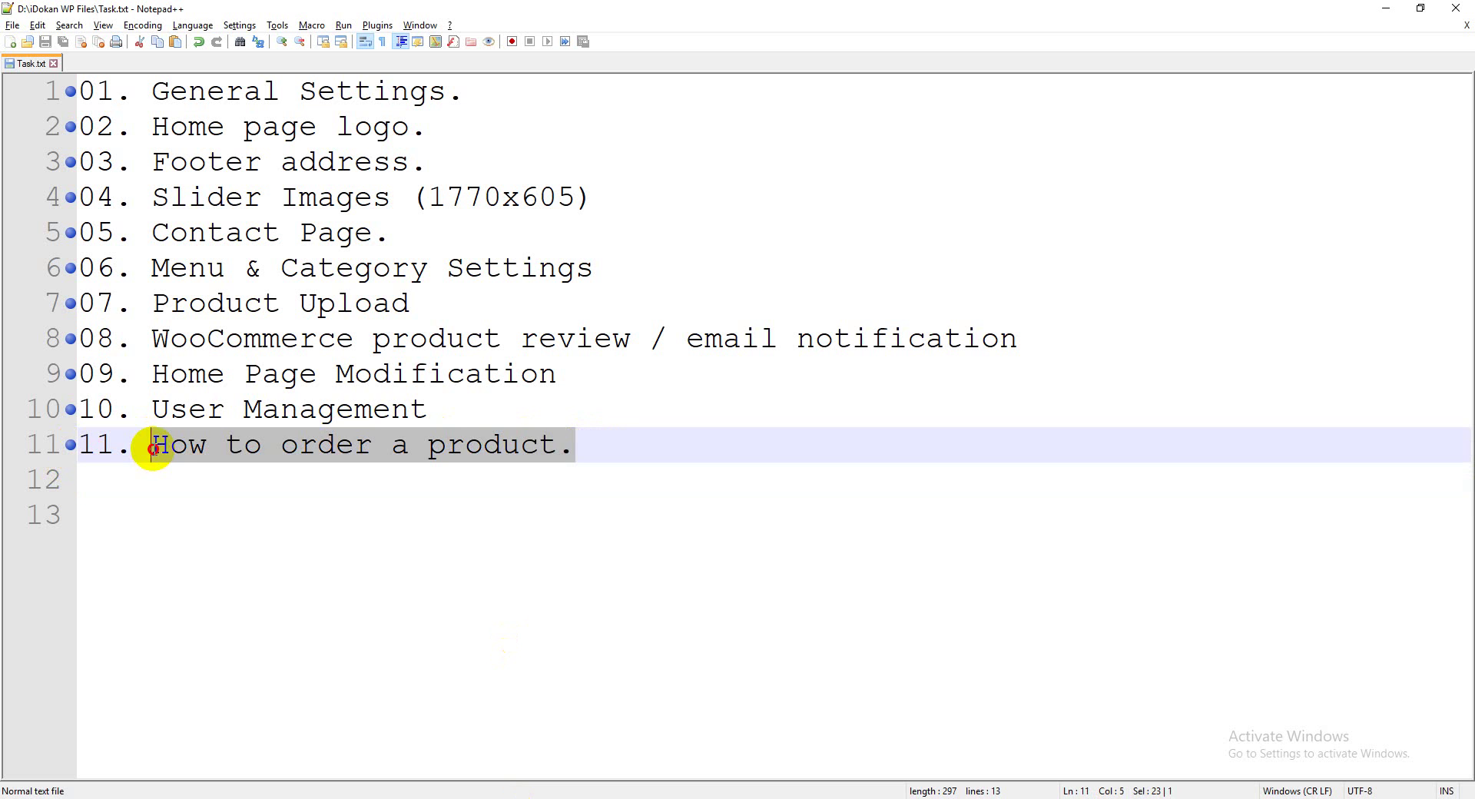
{"action": "left_click", "coordinate": [352, 411]}
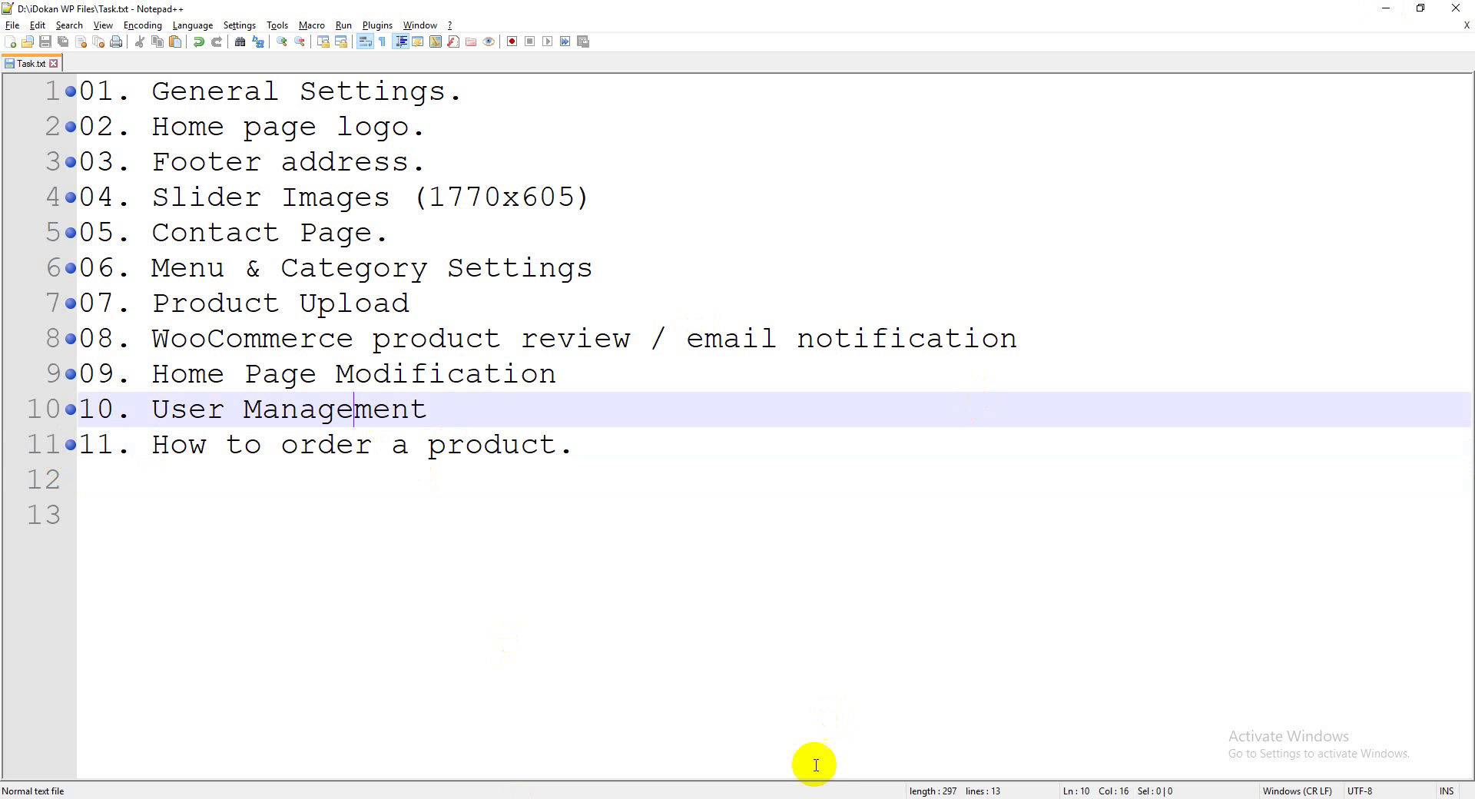